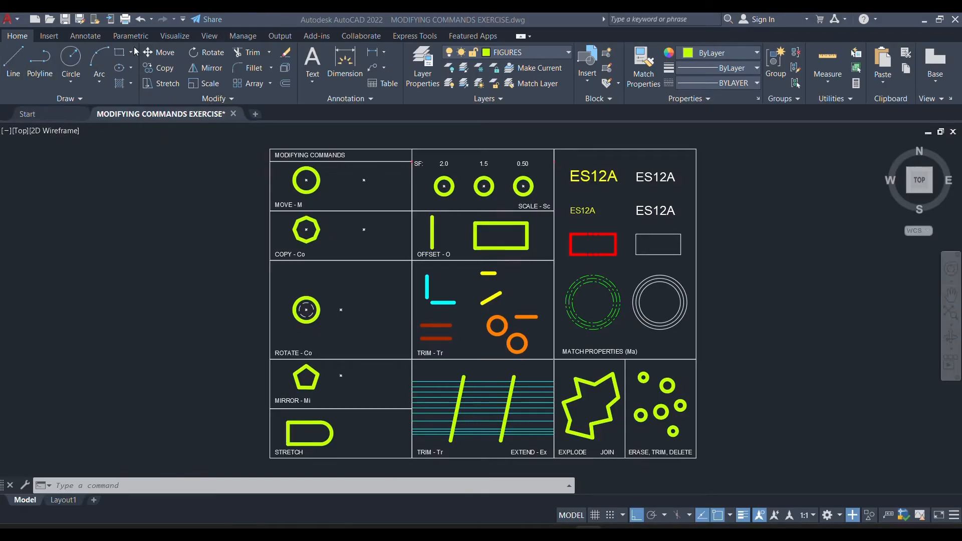
Move the circle in the MOVE cell from its centre onto the second point marker in that cell.
{"action": "scroll", "coordinate": [321, 169], "scroll_direction": "up", "scroll_amount": 4}
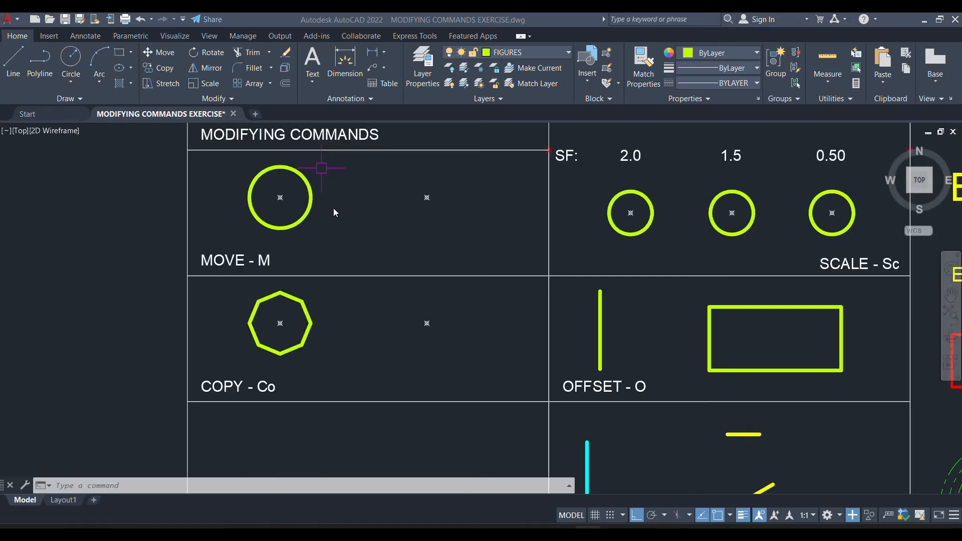
{"action": "middle_click_drag", "start_coordinate": [287, 229], "coordinate": [288, 283]}
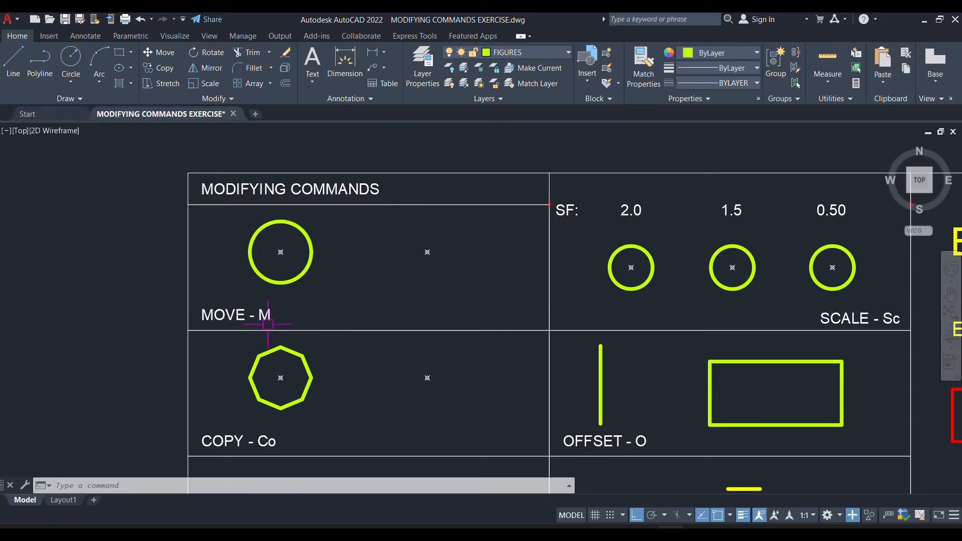
{"action": "scroll", "coordinate": [280, 327], "scroll_direction": "up", "scroll_amount": 4}
{"action": "scroll", "coordinate": [262, 311], "scroll_direction": "down", "scroll_amount": 4}
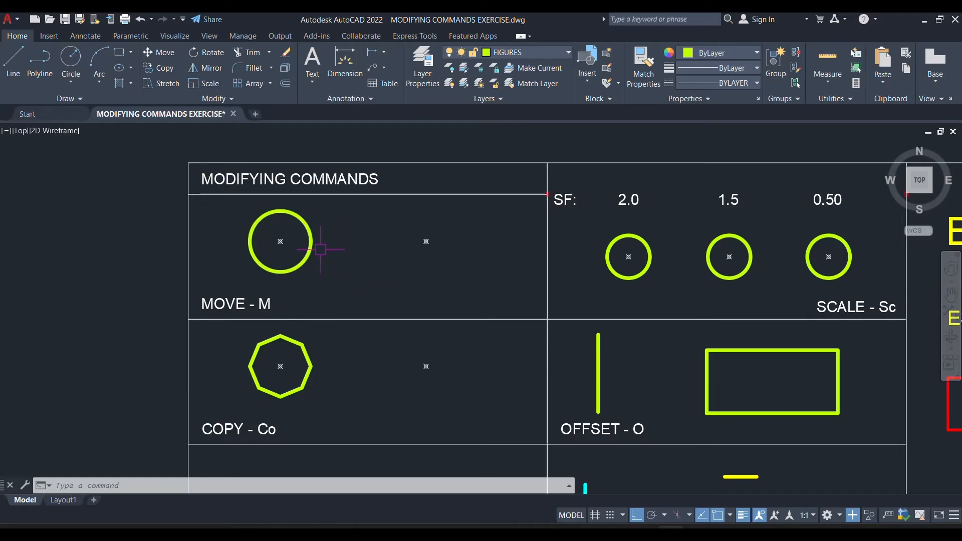
{"action": "type", "text": "M"}
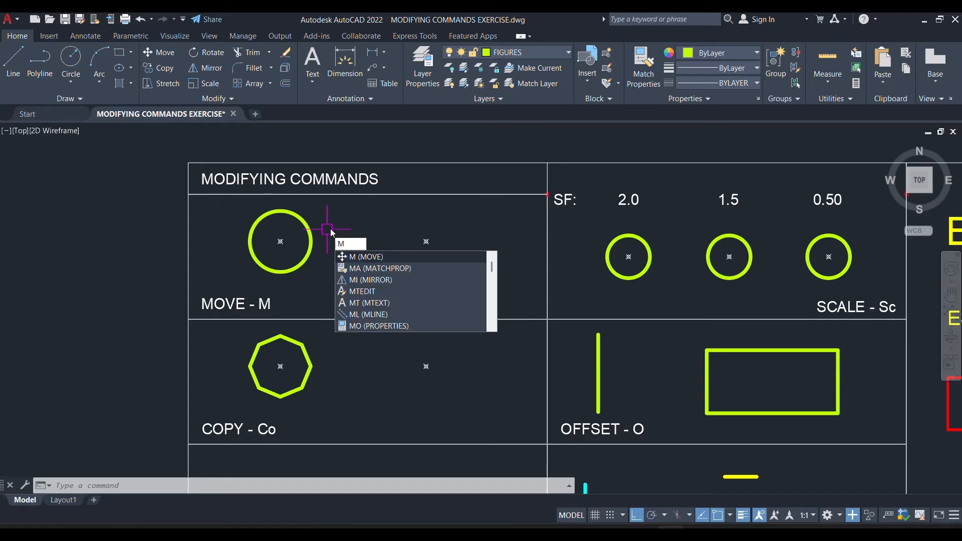
{"action": "key", "text": "Return"}
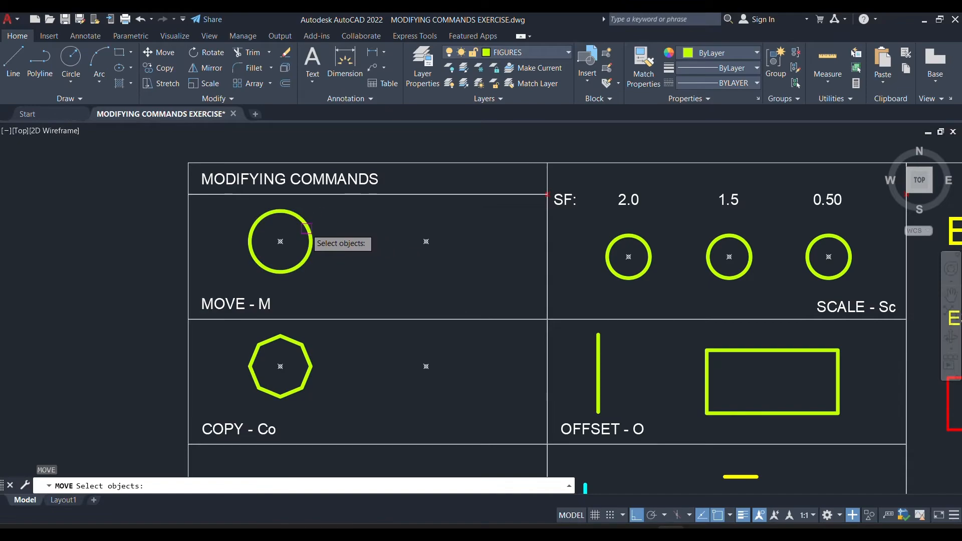
{"action": "left_click", "coordinate": [307, 229]}
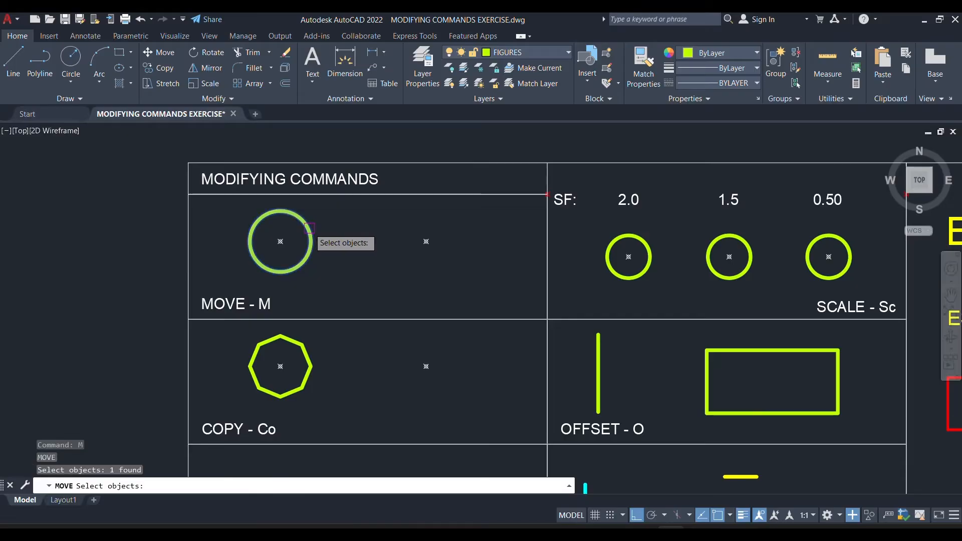
{"action": "key", "text": "Return"}
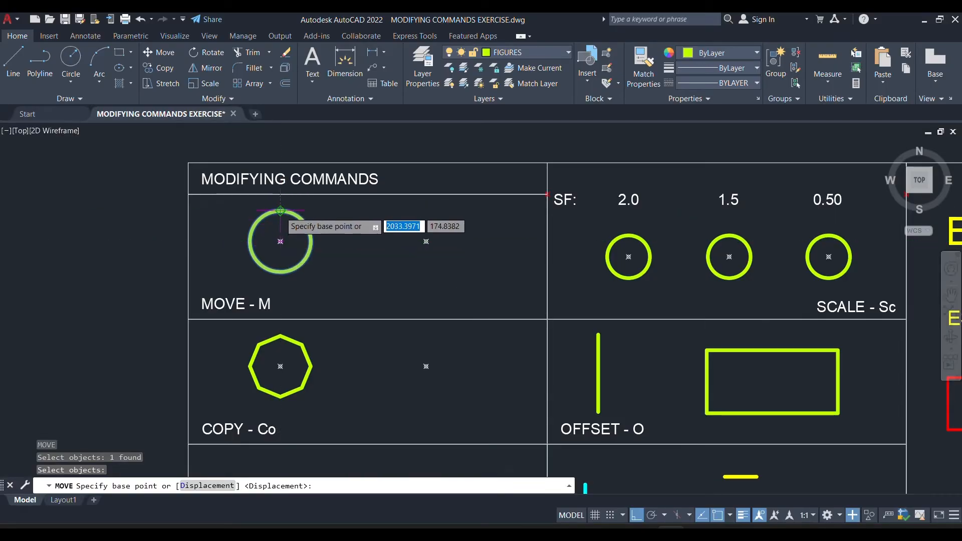
{"action": "left_click", "coordinate": [280, 241]}
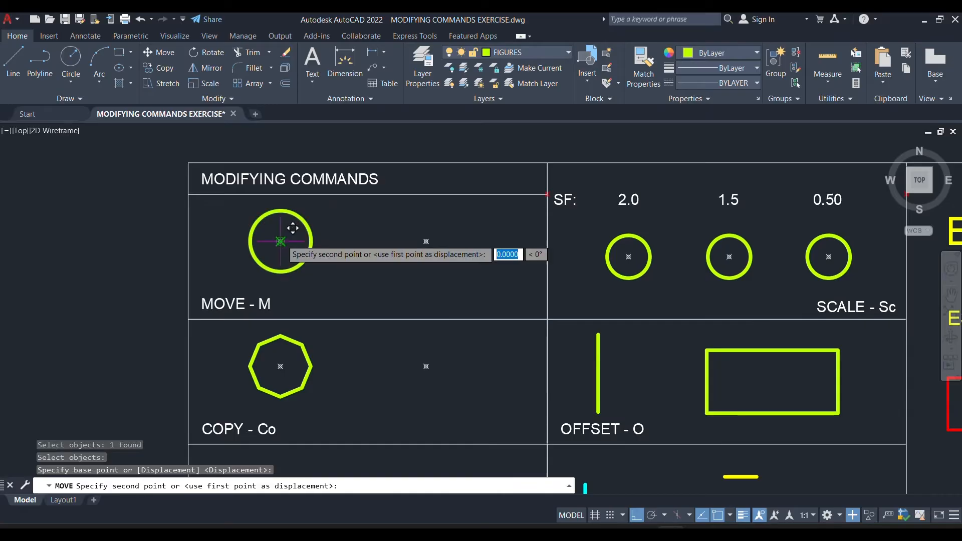
{"action": "left_click", "coordinate": [428, 241]}
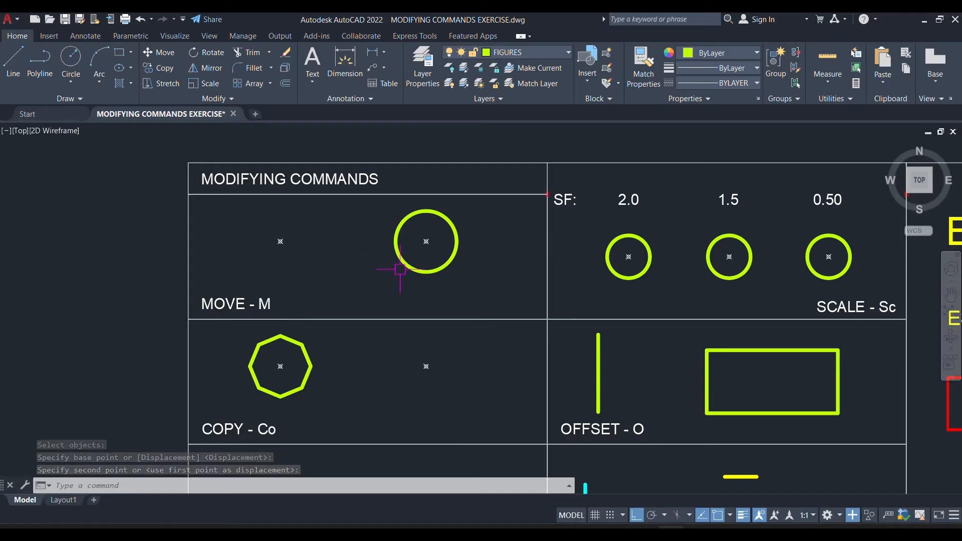
Move the circle in the MOVE cell 100 units horizontally to the left, using its centre as base point.
{"action": "type", "text": "m"}
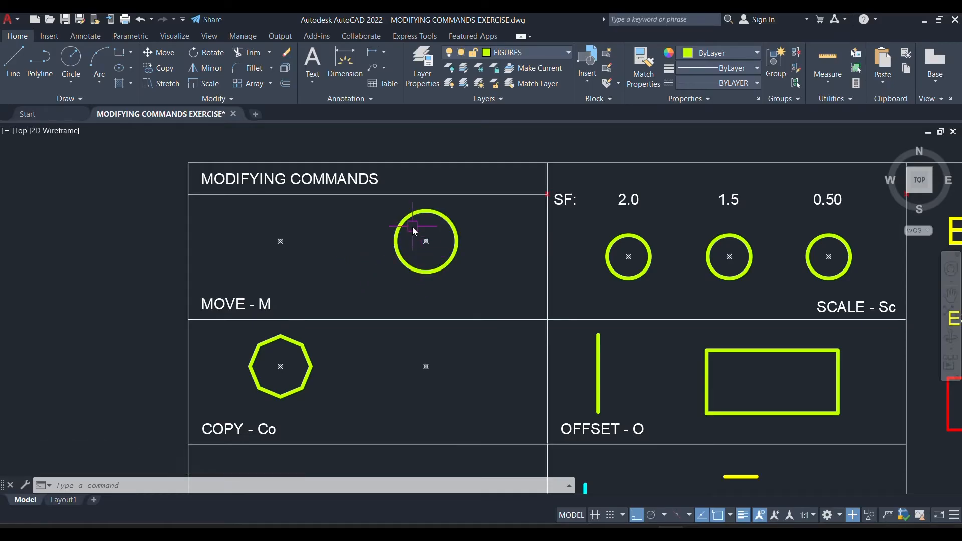
{"action": "key", "text": "Return"}
{"action": "left_click", "coordinate": [413, 269]}
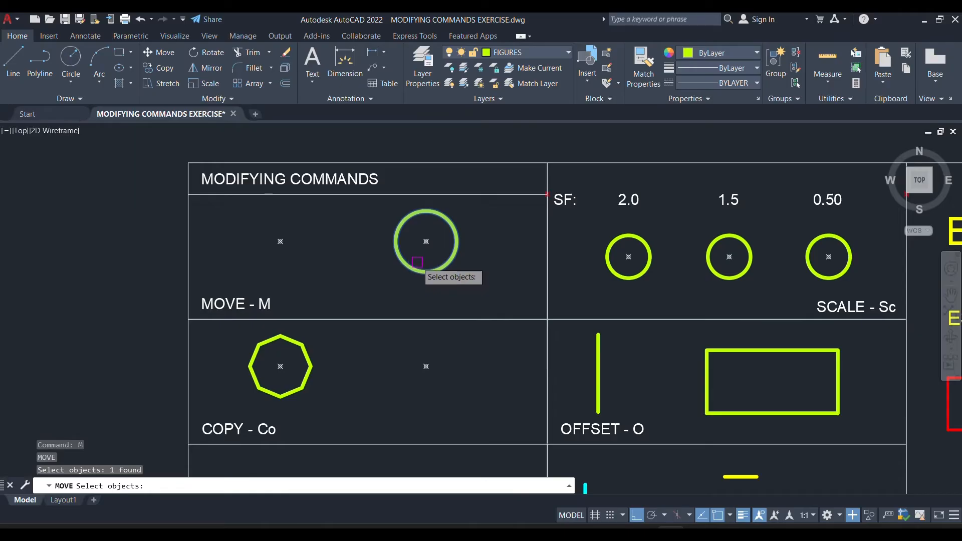
{"action": "key", "text": "Return"}
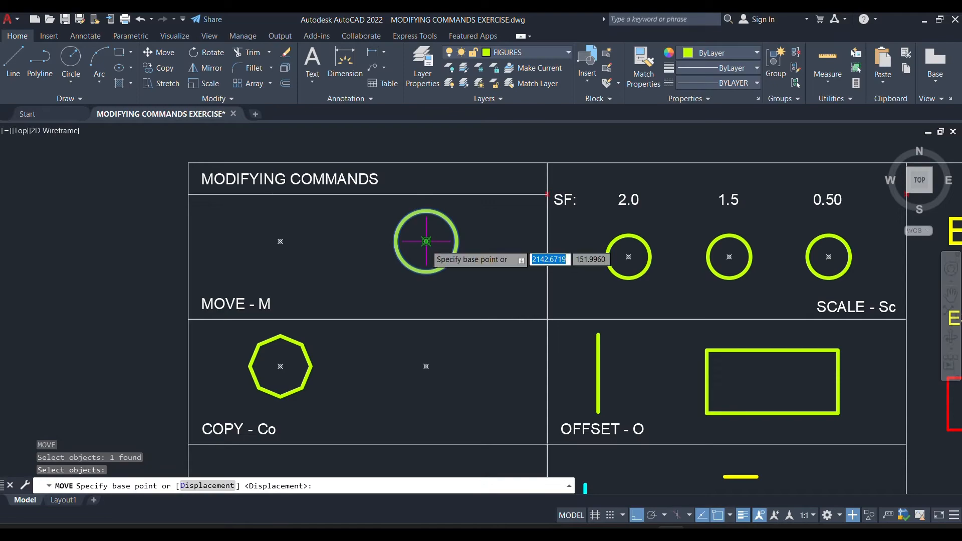
{"action": "left_click", "coordinate": [426, 241]}
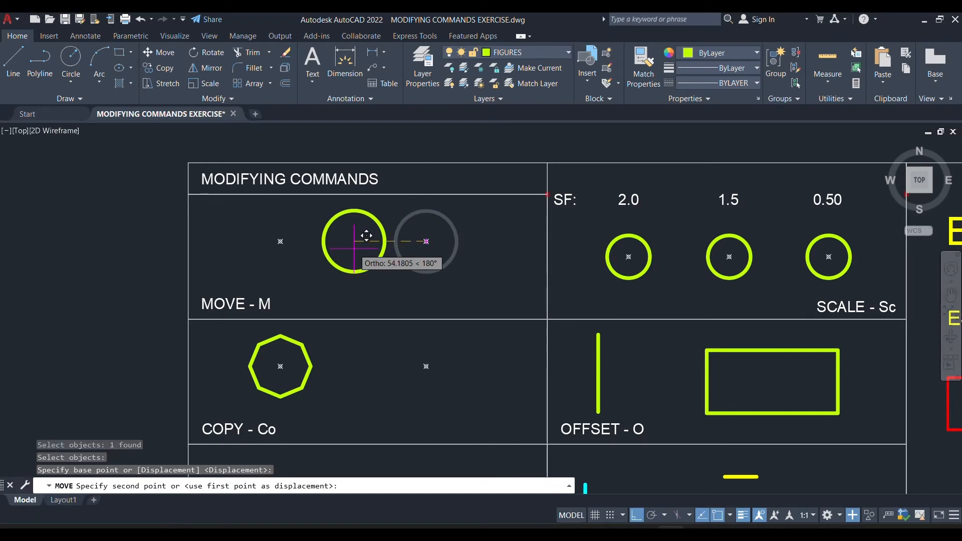
{"action": "type", "text": "100"}
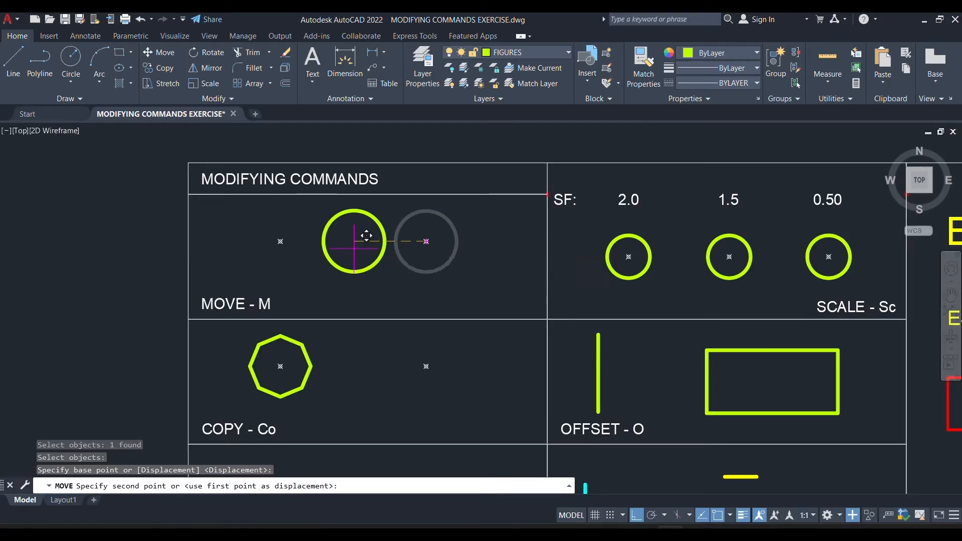
{"action": "key", "text": "Return"}
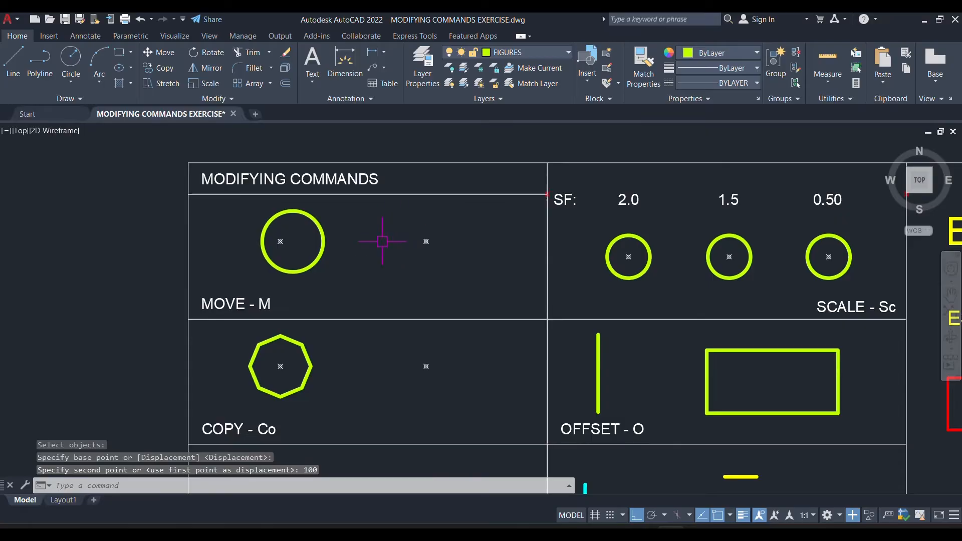
Move the circle from its centre back onto the right-hand point marker in the MOVE cell.
{"action": "left_click", "coordinate": [420, 235]}
{"action": "left_click", "coordinate": [309, 284]}
{"action": "type", "text": "M"}
{"action": "key", "text": "Return"}
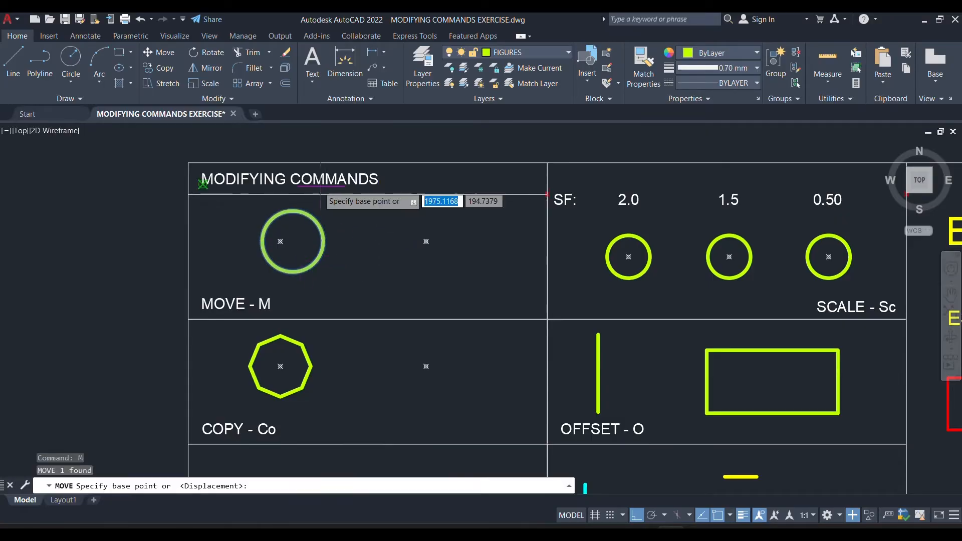
{"action": "left_click", "coordinate": [294, 241]}
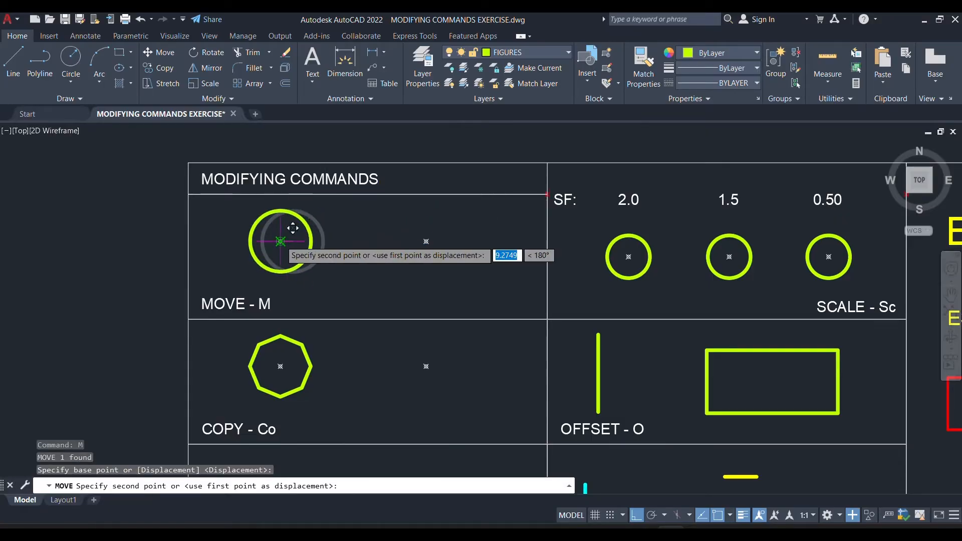
{"action": "left_click", "coordinate": [426, 241]}
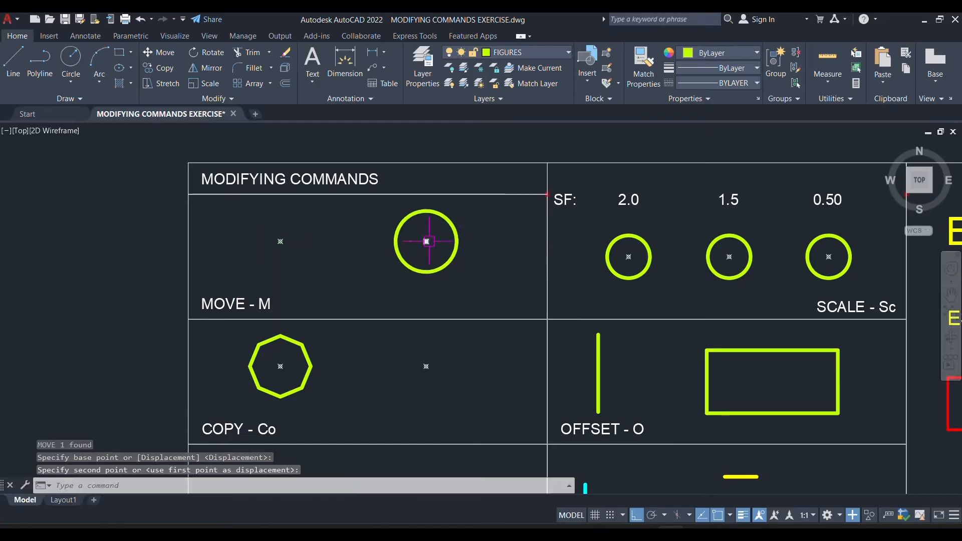
Copy the octagon in the COPY cell from its centre point onto the second point marker.
{"action": "scroll", "coordinate": [482, 248], "scroll_direction": "down", "scroll_amount": 2}
{"action": "scroll", "coordinate": [347, 370], "scroll_direction": "up", "scroll_amount": 4}
{"action": "middle_click_drag", "start_coordinate": [511, 303], "coordinate": [449, 345]}
{"action": "mouse_move", "coordinate": [437, 307]}
{"action": "middle_mouse_down"}
{"action": "mouse_move", "coordinate": [489, 300]}
{"action": "mouse_move", "coordinate": [469, 292]}
{"action": "middle_mouse_up"}
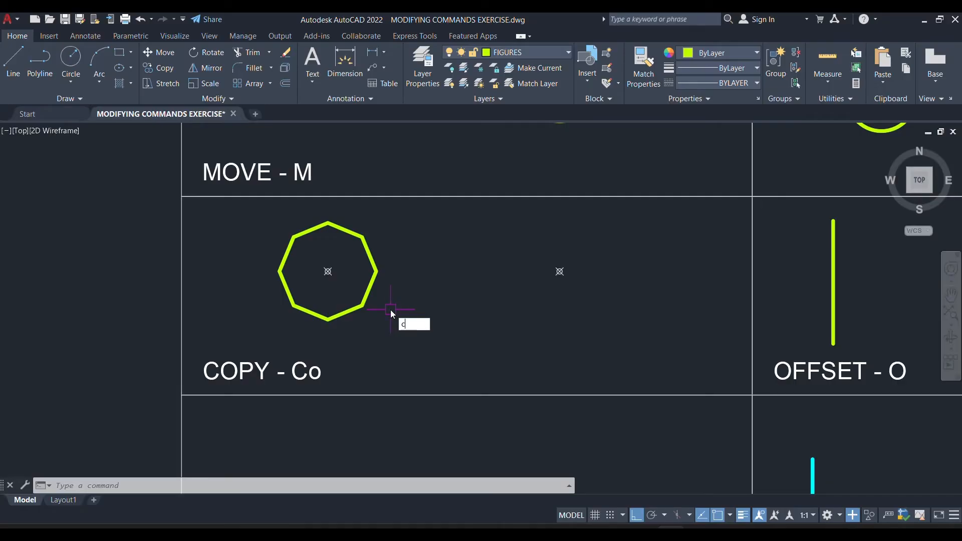
{"action": "type", "text": "o"}
{"action": "key", "text": "Return"}
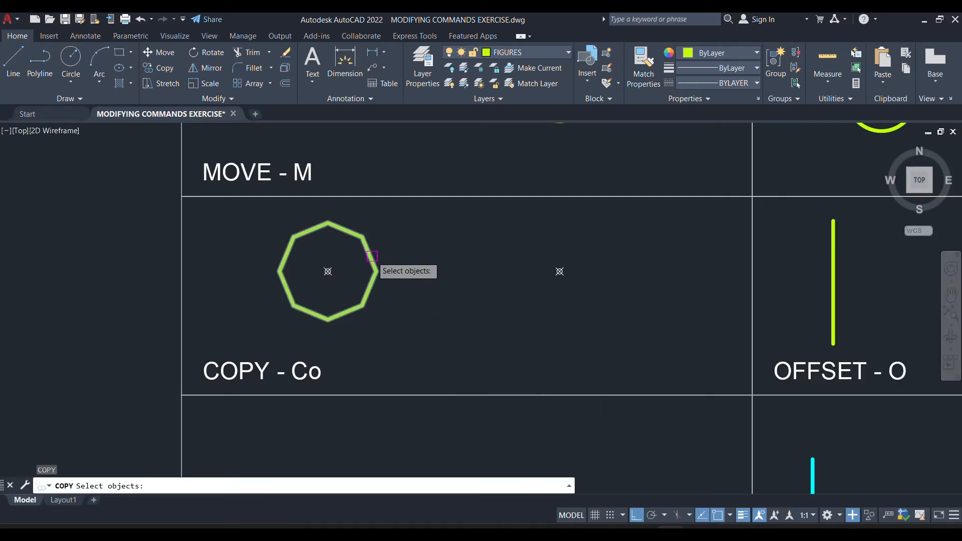
{"action": "left_click", "coordinate": [372, 256]}
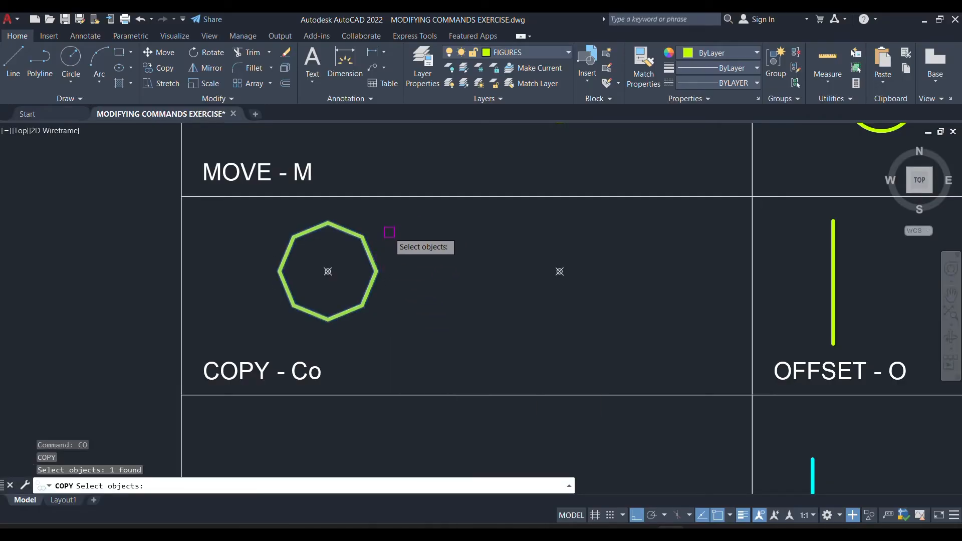
{"action": "key", "text": "Return"}
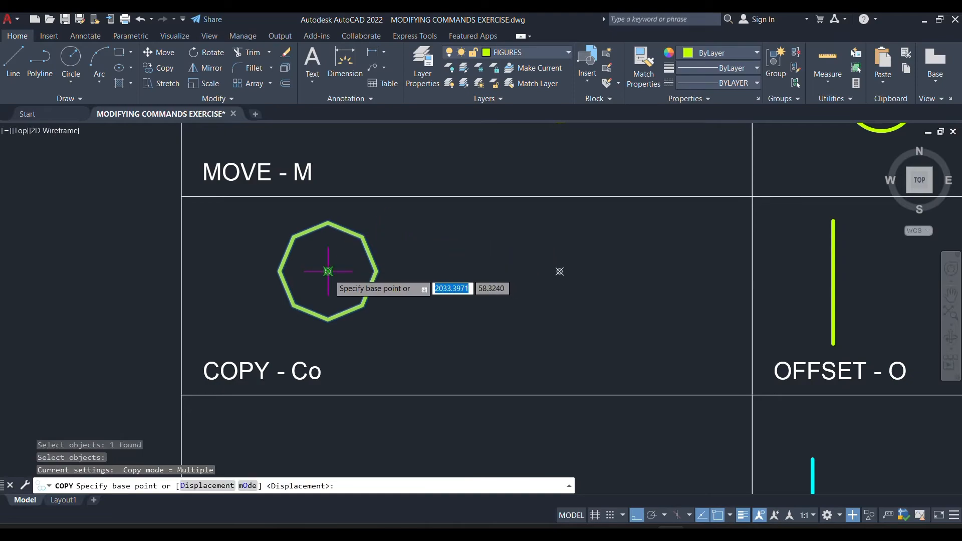
{"action": "left_click", "coordinate": [328, 272]}
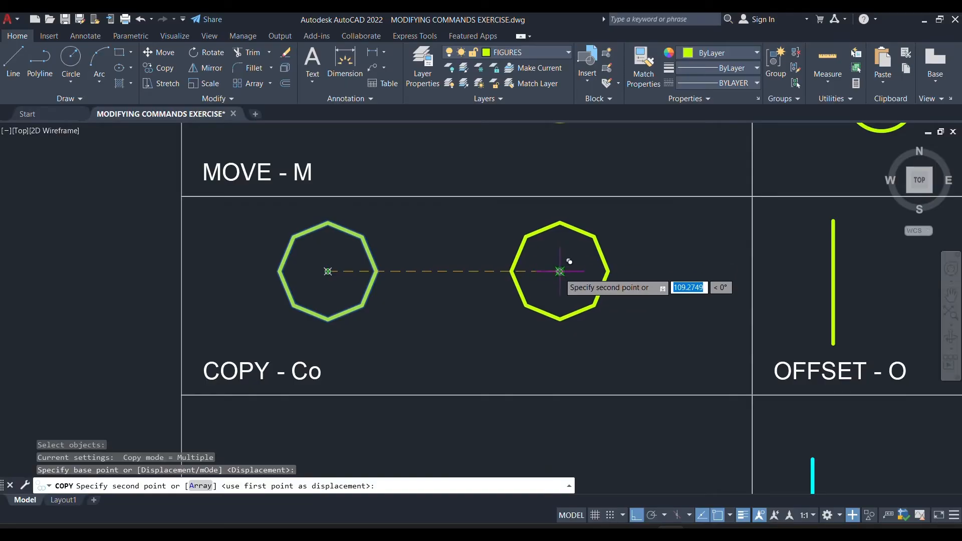
{"action": "left_click", "coordinate": [560, 271]}
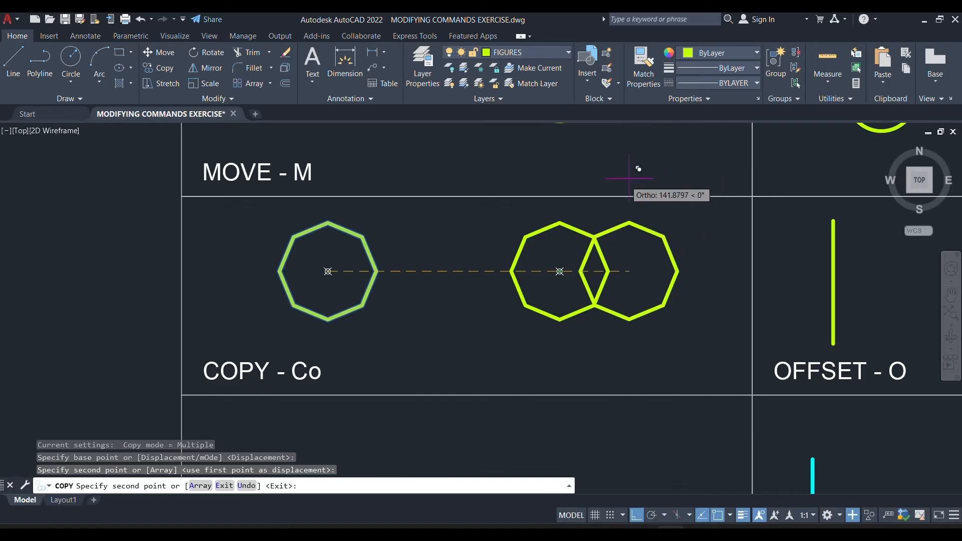
Place another copy of the octagon 50 units to the left of the original and end the Copy command.
{"action": "mouse_move", "coordinate": [205, 298]}
{"action": "middle_mouse_down"}
{"action": "mouse_move", "coordinate": [376, 305]}
{"action": "mouse_move", "coordinate": [456, 322]}
{"action": "middle_mouse_up"}
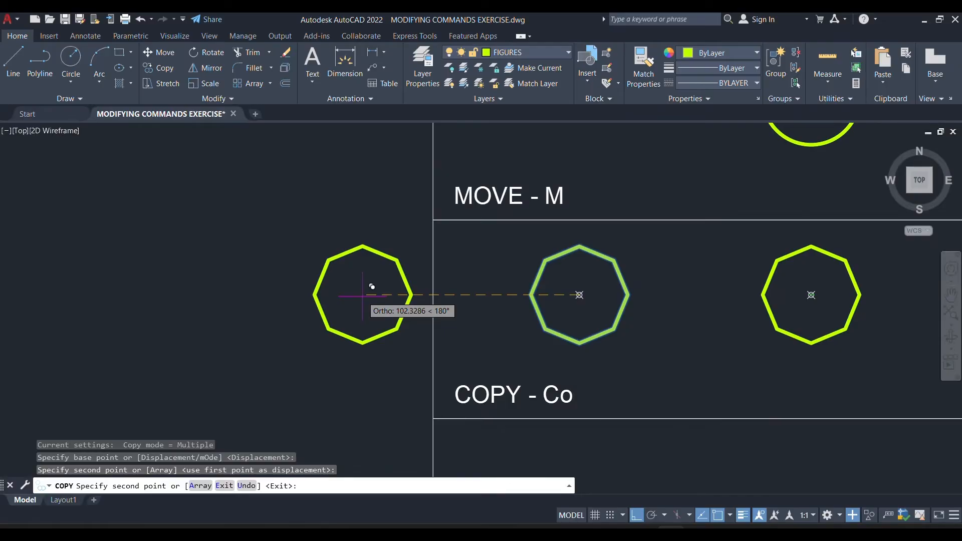
{"action": "type", "text": "50"}
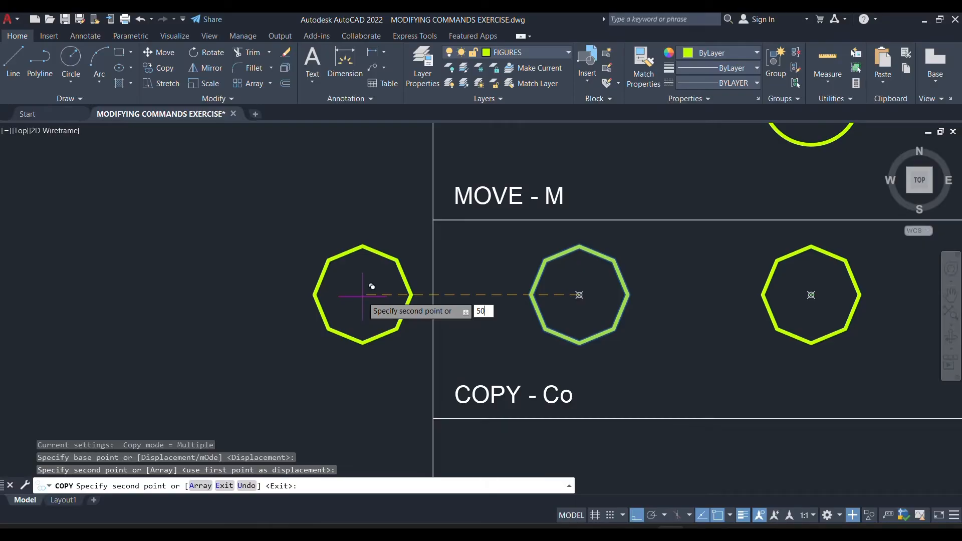
{"action": "key", "text": "Return"}
{"action": "key", "text": "Escape"}
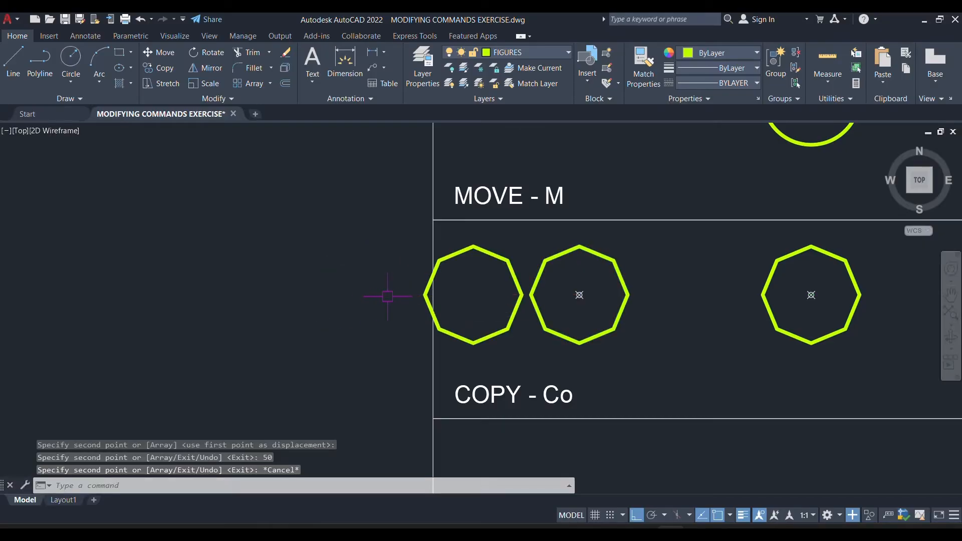
Delete the octagon copy that overlaps the left border of the COPY cell.
{"action": "mouse_move", "coordinate": [648, 325]}
{"action": "middle_mouse_down"}
{"action": "mouse_move", "coordinate": [522, 306]}
{"action": "mouse_move", "coordinate": [375, 338]}
{"action": "middle_mouse_up"}
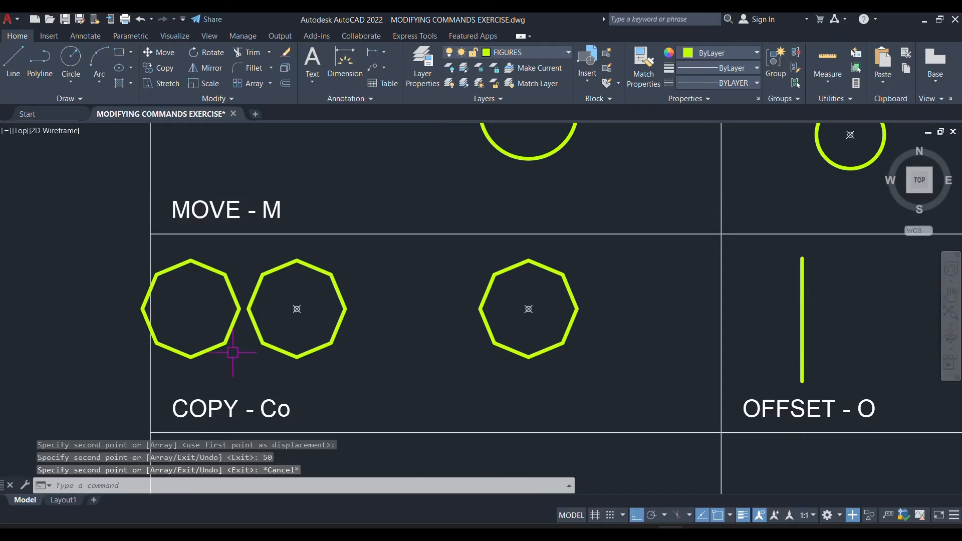
{"action": "left_click", "coordinate": [216, 347]}
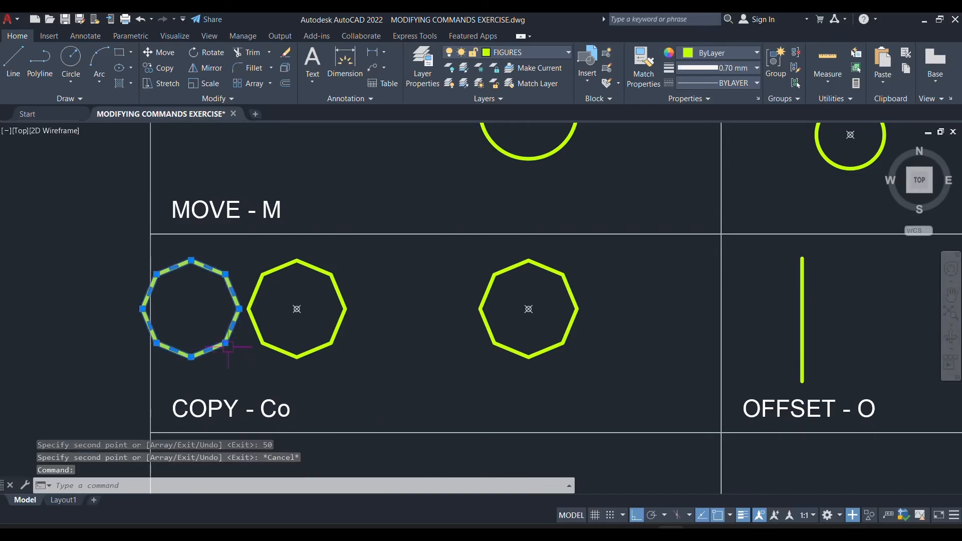
{"action": "key", "text": "Delete"}
{"action": "mouse_move", "coordinate": [526, 442]}
{"action": "middle_mouse_down"}
{"action": "mouse_move", "coordinate": [518, 228]}
{"action": "mouse_move", "coordinate": [547, 420]}
{"action": "mouse_move", "coordinate": [540, 287]}
{"action": "mouse_move", "coordinate": [520, 248]}
{"action": "mouse_move", "coordinate": [518, 290]}
{"action": "mouse_move", "coordinate": [444, 286]}
{"action": "middle_mouse_up"}
{"action": "scroll", "coordinate": [488, 296], "scroll_direction": "down", "scroll_amount": 3}
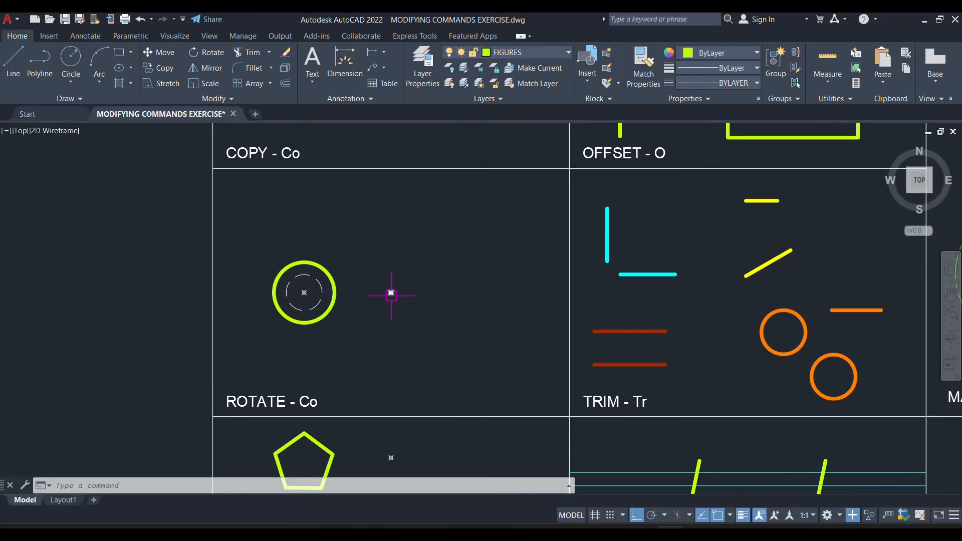
{"action": "scroll", "coordinate": [365, 292], "scroll_direction": "up", "scroll_amount": 2}
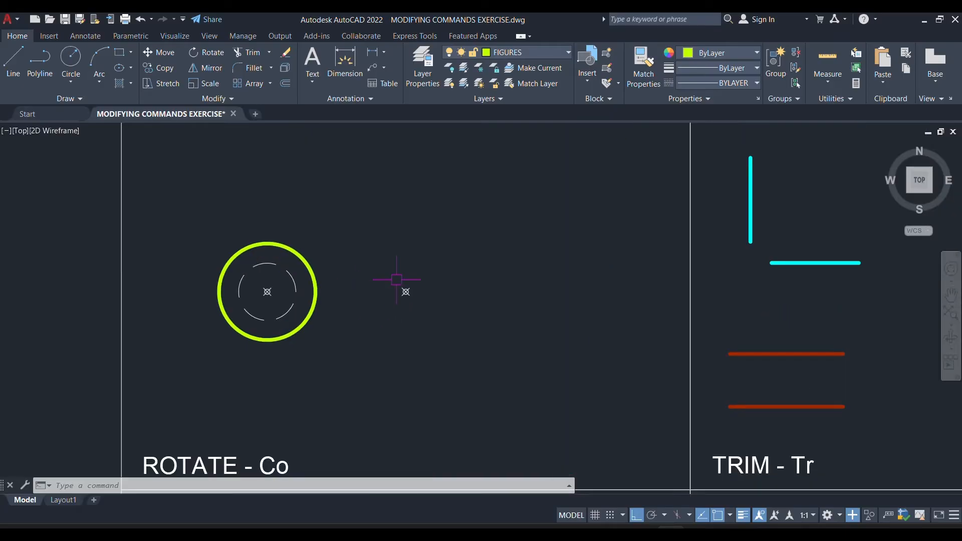
{"action": "scroll", "coordinate": [396, 274], "scroll_direction": "down", "scroll_amount": 5}
{"action": "scroll", "coordinate": [370, 260], "scroll_direction": "up", "scroll_amount": 3}
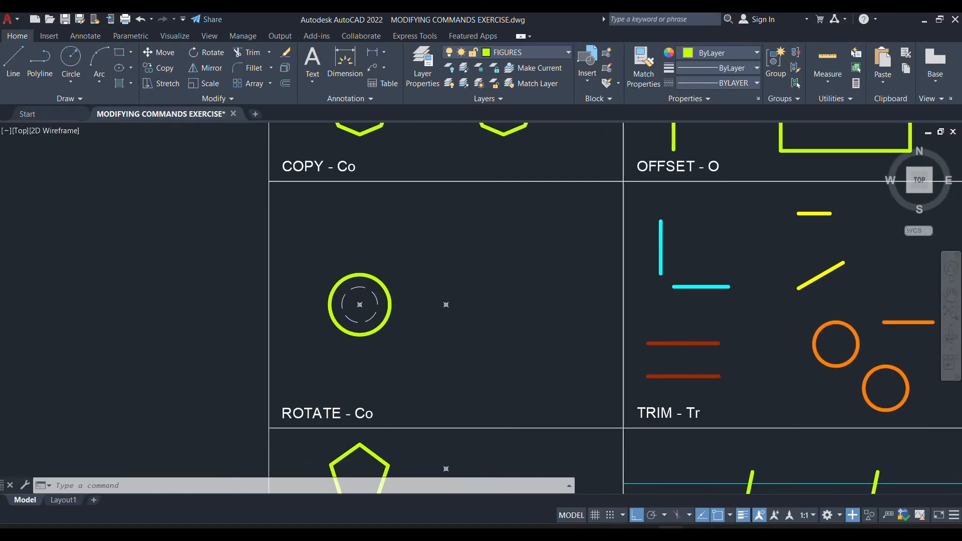
{"action": "type", "text": "RO"}
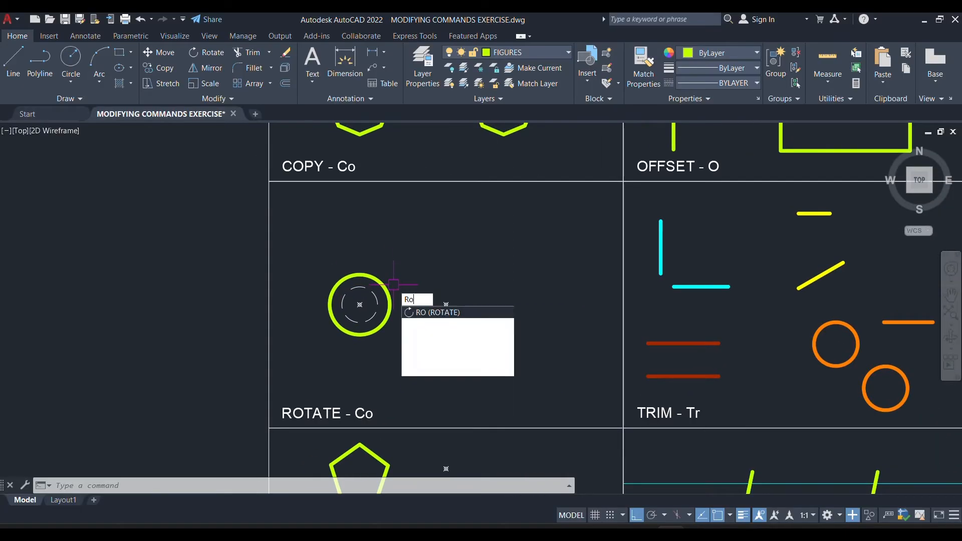
{"action": "key", "text": "Escape"}
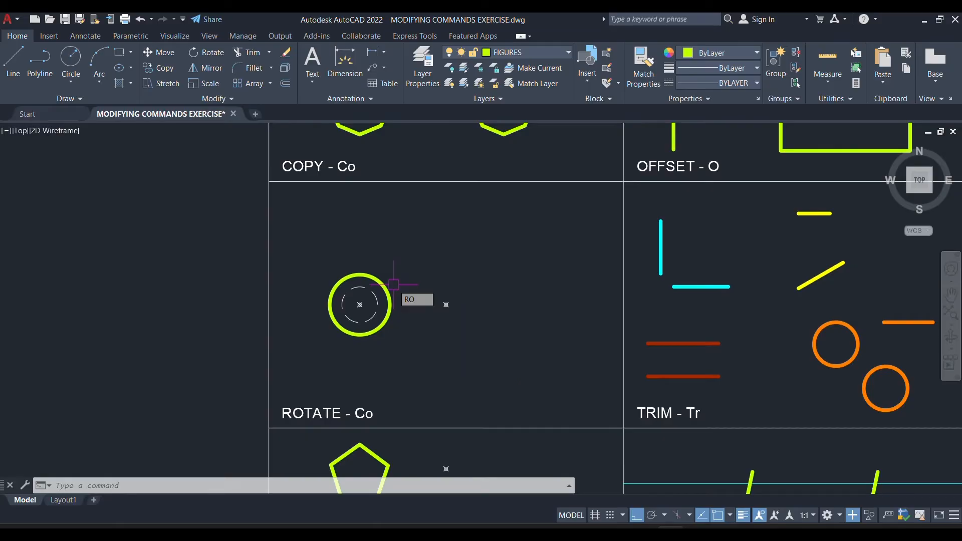
{"action": "scroll", "coordinate": [368, 413], "scroll_direction": "up", "scroll_amount": 4}
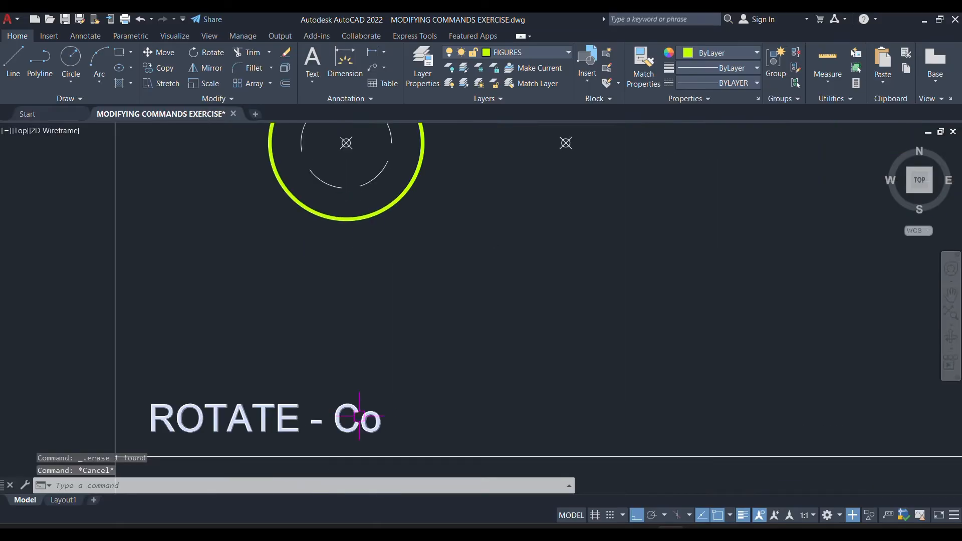
Edit the label in the ROTATE cell so that it reads "ROTATE - Ro".
{"action": "left_click", "coordinate": [368, 413]}
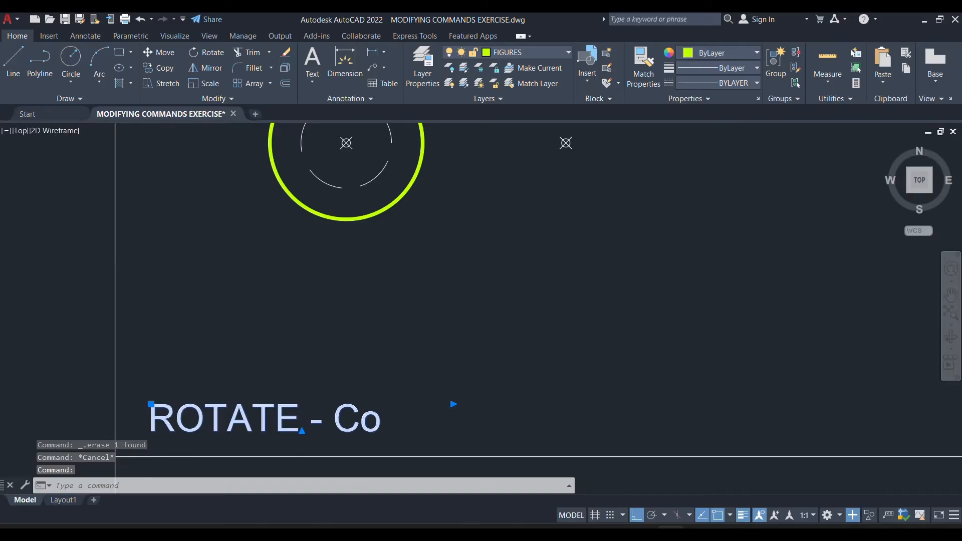
{"action": "double_click", "coordinate": [371, 421]}
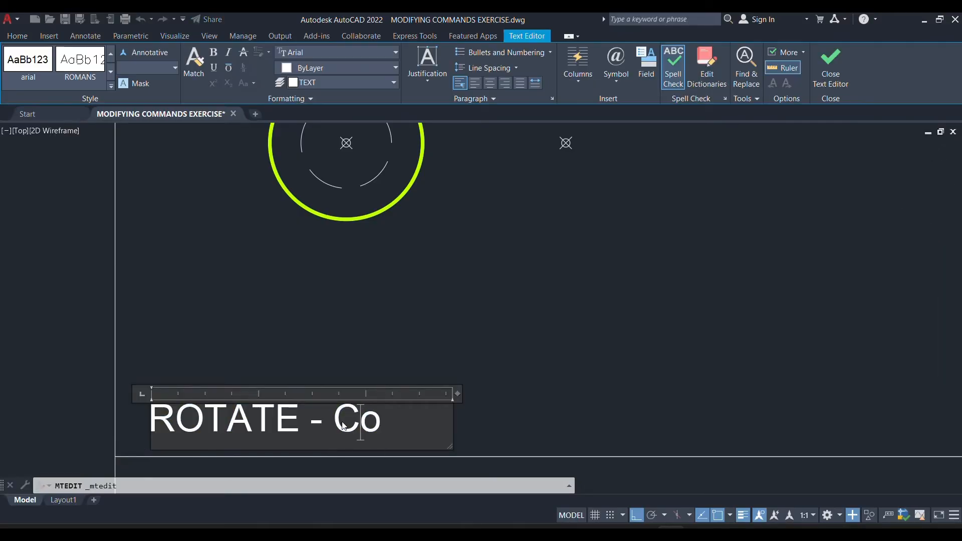
{"action": "left_click_drag", "start_coordinate": [335, 419], "coordinate": [360, 419]}
{"action": "type", "text": "r"}
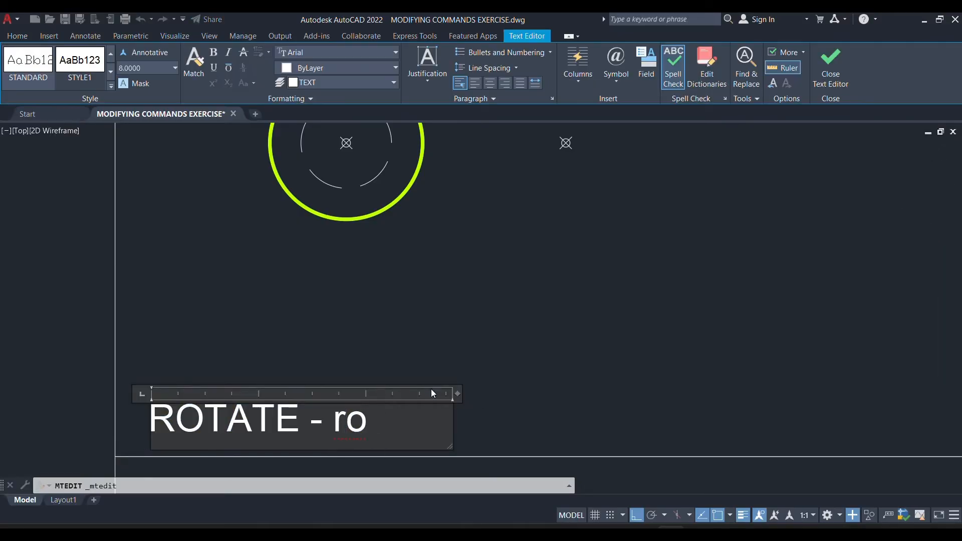
{"action": "key", "text": "BackSpace"}
{"action": "type", "text": "R"}
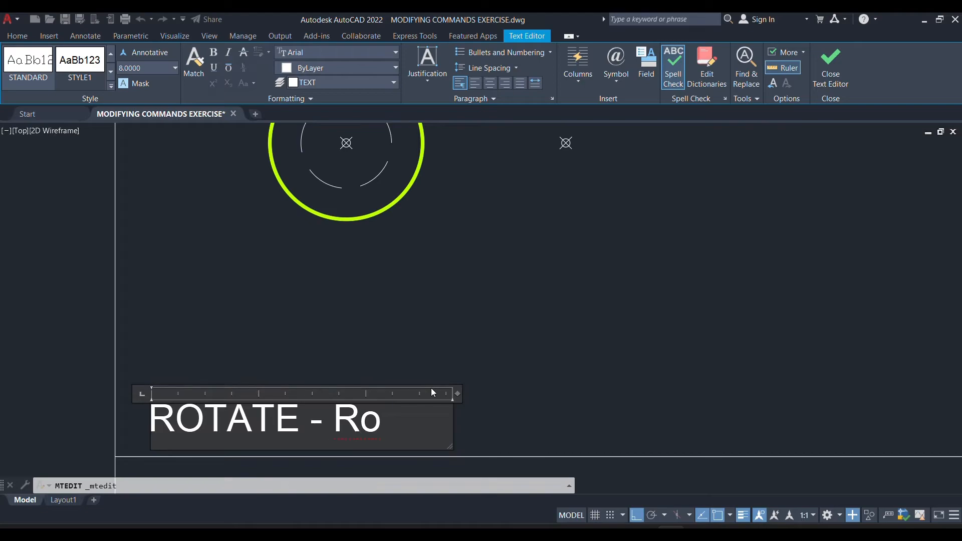
{"action": "left_click", "coordinate": [569, 270]}
{"action": "scroll", "coordinate": [498, 240], "scroll_direction": "down", "scroll_amount": 3}
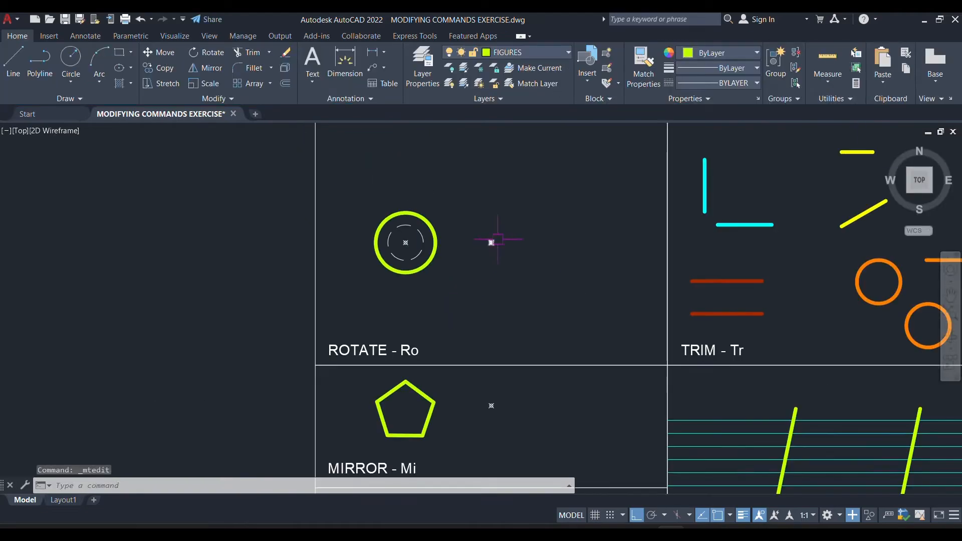
{"action": "mouse_move", "coordinate": [498, 240]}
{"action": "middle_mouse_down"}
{"action": "mouse_move", "coordinate": [478, 300]}
{"action": "mouse_move", "coordinate": [432, 271]}
{"action": "mouse_move", "coordinate": [416, 276]}
{"action": "middle_mouse_up"}
{"action": "scroll", "coordinate": [420, 301], "scroll_direction": "up", "scroll_amount": 2}
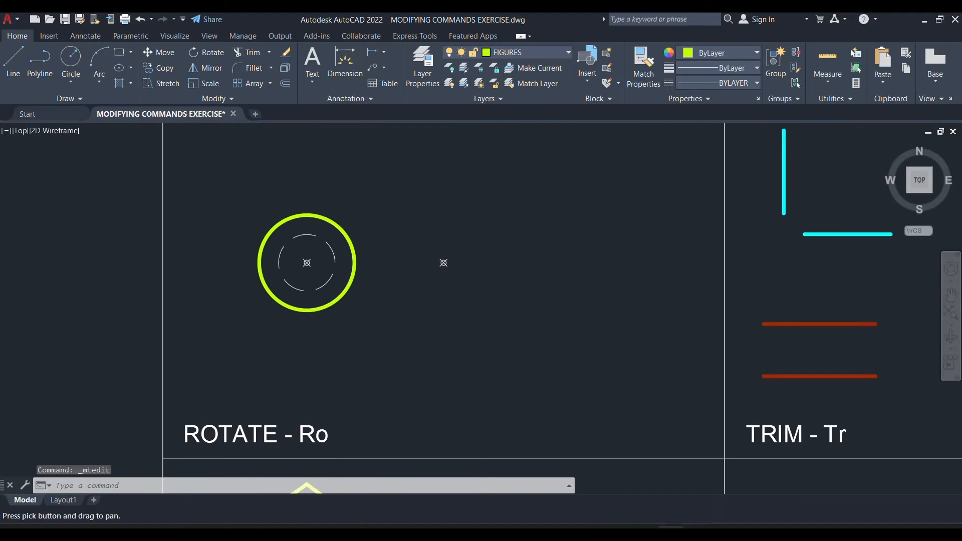
{"action": "type", "text": "RO"}
{"action": "key", "text": "Return"}
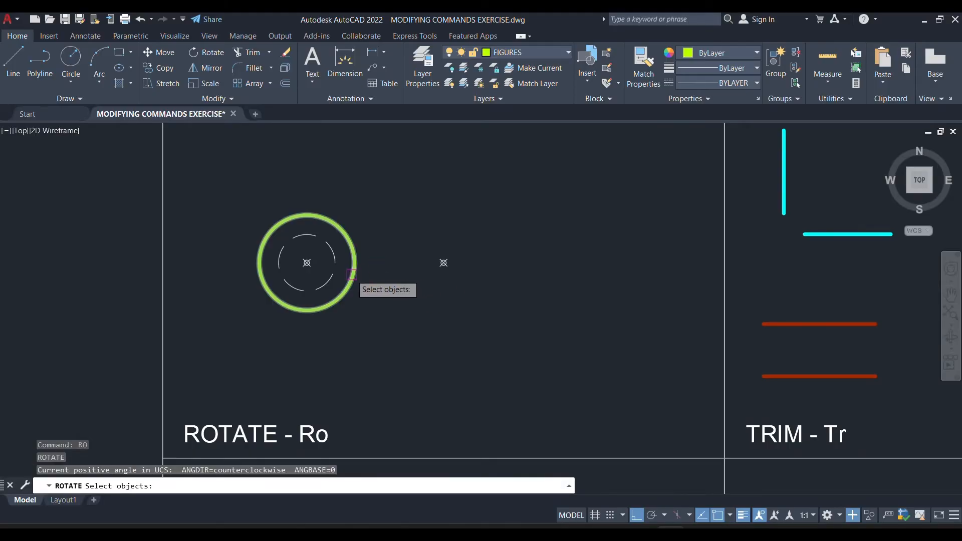
{"action": "key", "text": "Escape"}
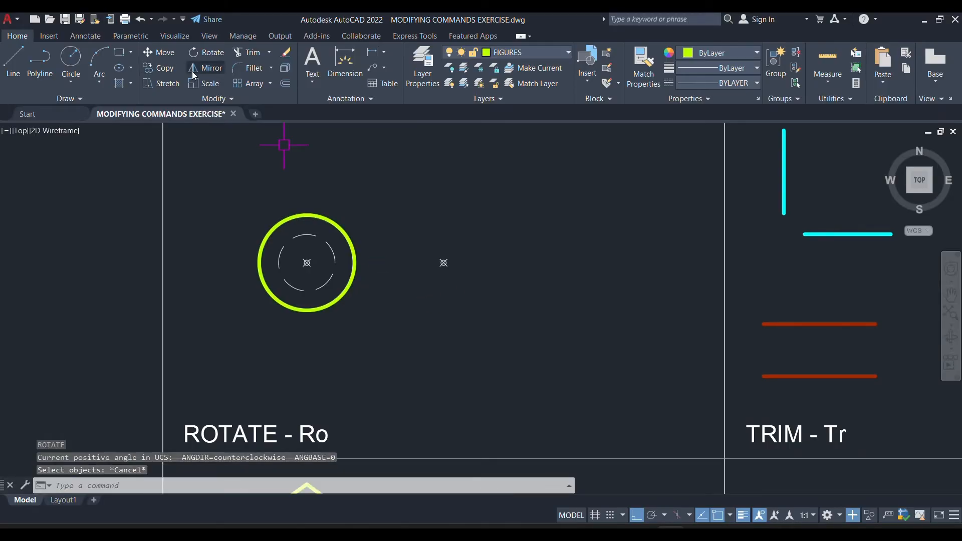
Try rotating the circle in the ROTATE cell 30 degrees about the right-hand point marker, and undo the rotation.
{"action": "left_click", "coordinate": [198, 54]}
{"action": "left_click", "coordinate": [335, 220]}
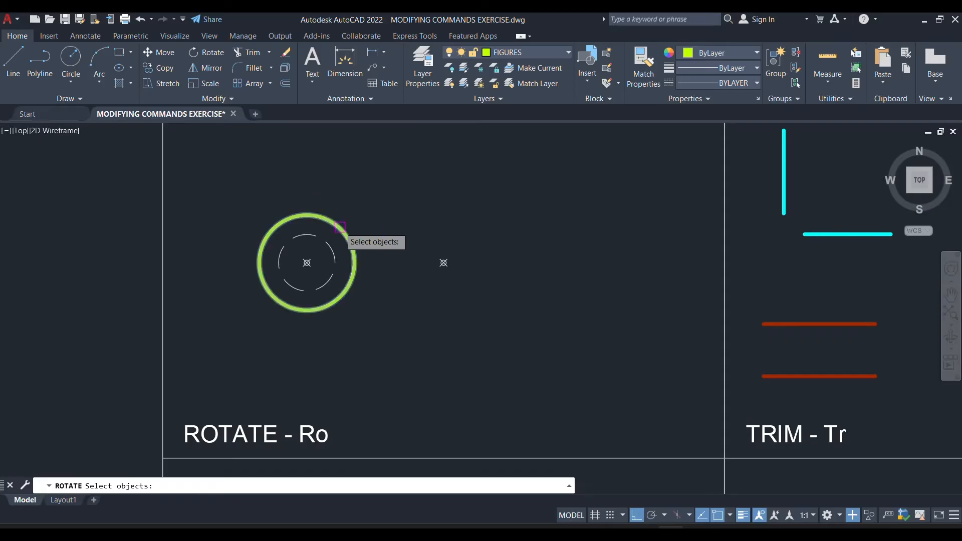
{"action": "key", "text": "Return"}
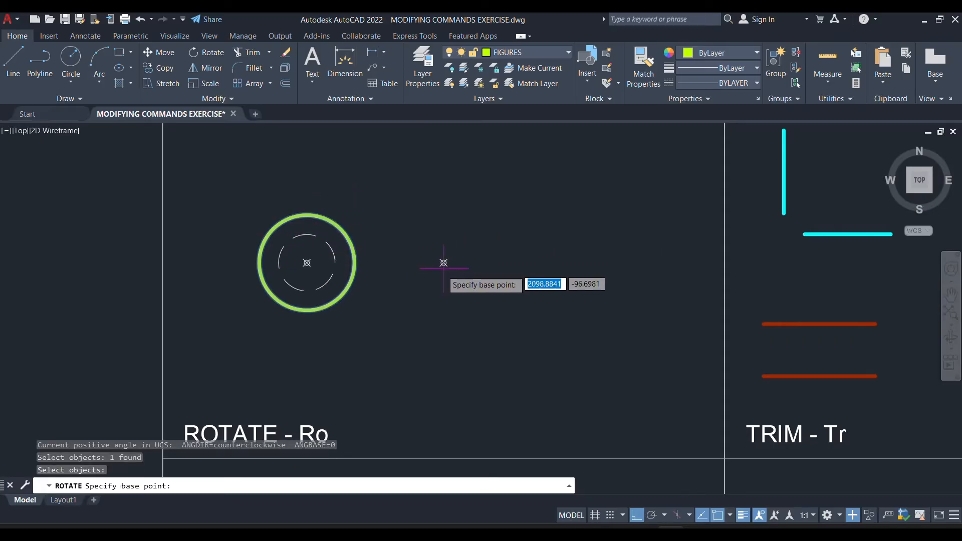
{"action": "left_click", "coordinate": [444, 262]}
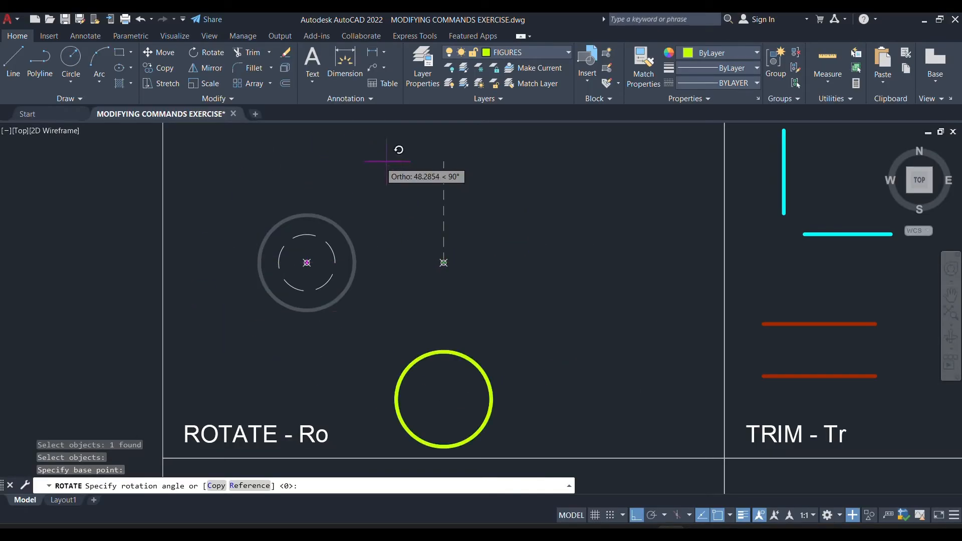
{"action": "left_click", "coordinate": [637, 518]}
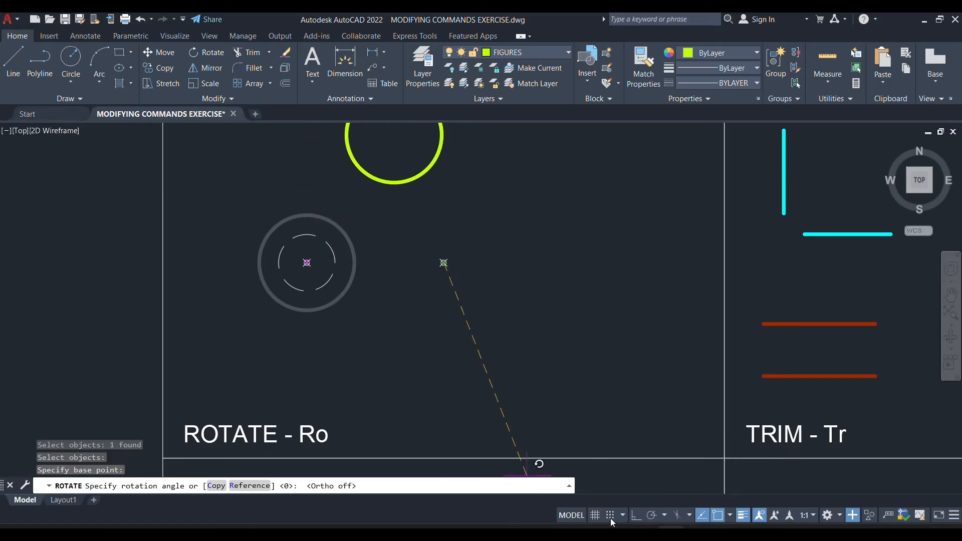
{"action": "left_click", "coordinate": [651, 516]}
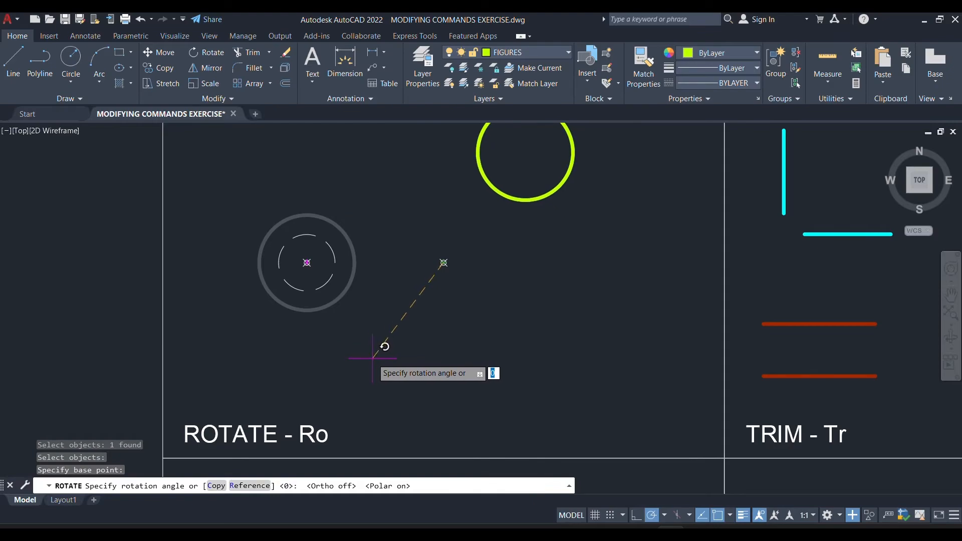
{"action": "key", "text": "Return"}
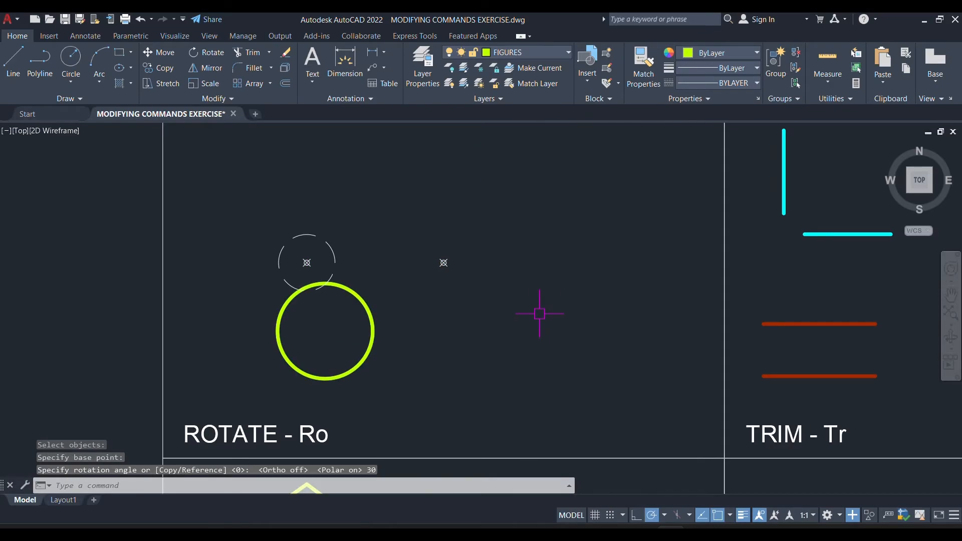
{"action": "key", "text": "Escape"}
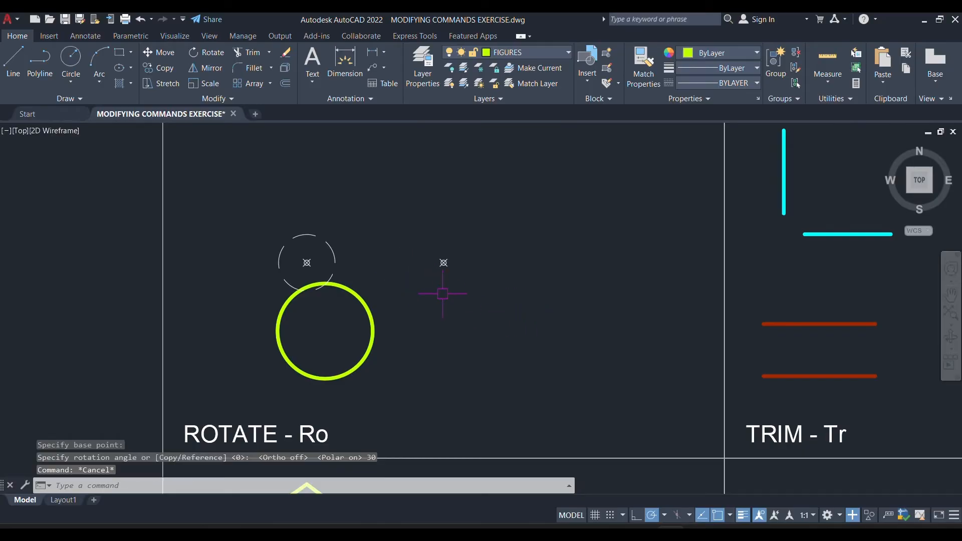
{"action": "key", "text": "ctrl+z"}
{"action": "left_click", "coordinate": [343, 236]}
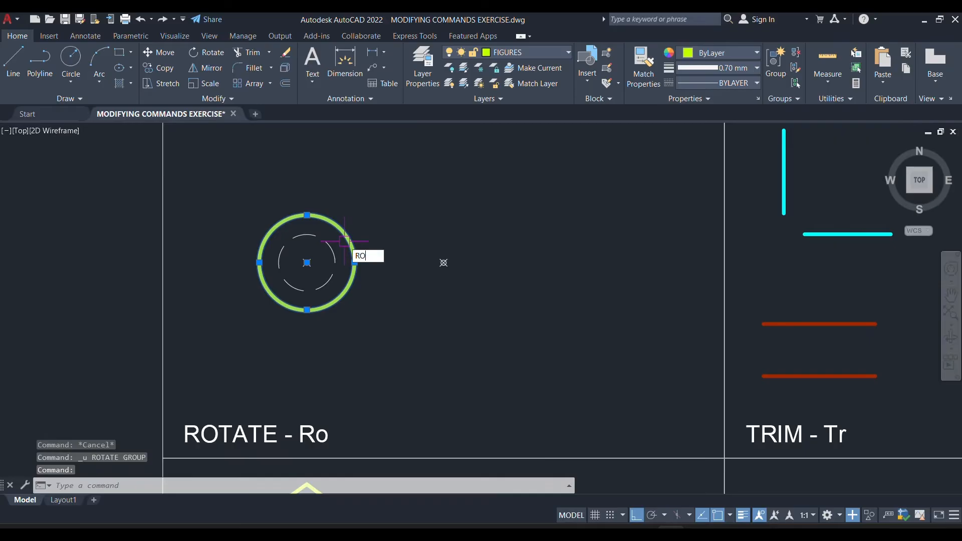
{"action": "type", "text": "RO"}
{"action": "key", "text": "Return"}
{"action": "left_click", "coordinate": [308, 262]}
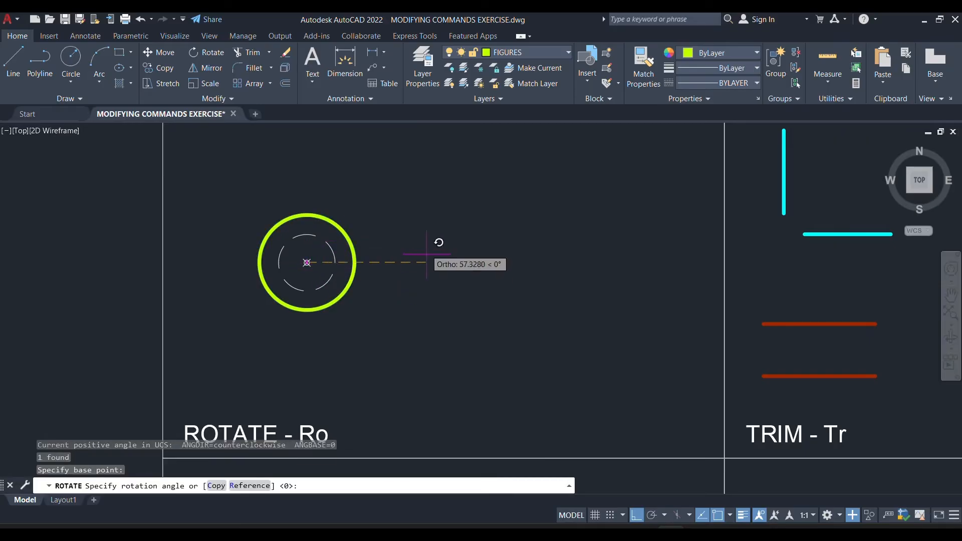
{"action": "key", "text": "Escape"}
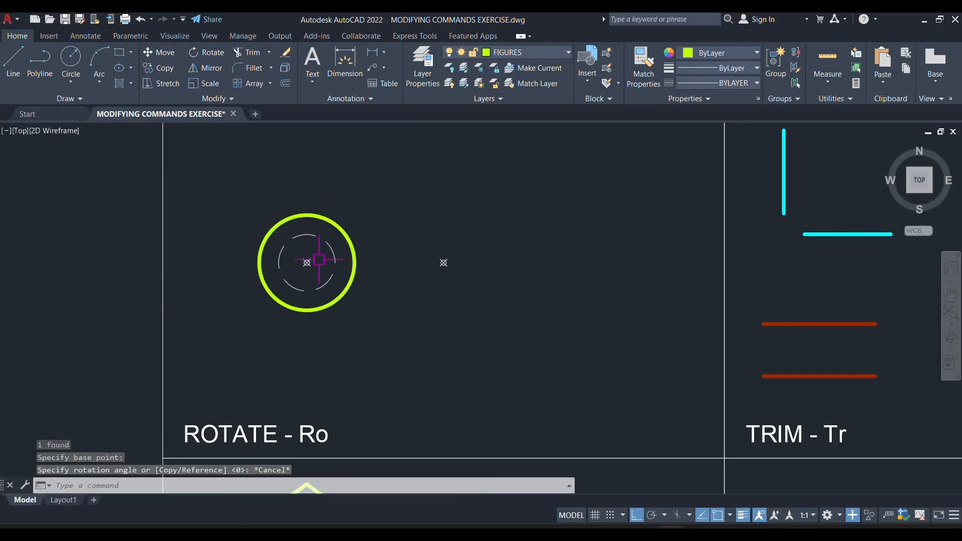
Draw a vertical line about 46 units long upward from the centre of the circle in the ROTATE cell.
{"action": "type", "text": "l"}
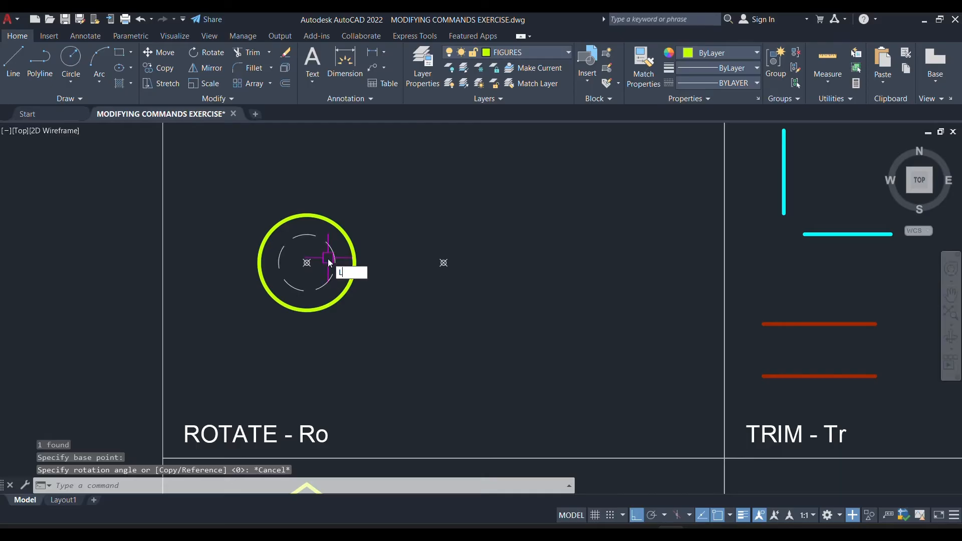
{"action": "key", "text": "Return"}
{"action": "left_click", "coordinate": [306, 263]}
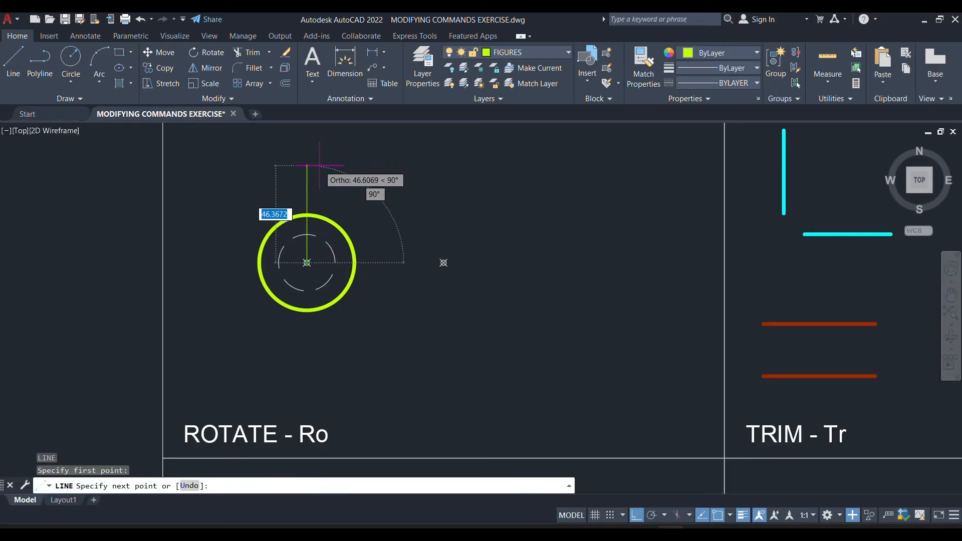
{"action": "left_click", "coordinate": [320, 165]}
{"action": "key", "text": "Escape"}
Rotate the vertical line freely clockwise about the circle's centre with Ortho off, so that it points diagonally up and to the right.
{"action": "scroll", "coordinate": [296, 241], "scroll_direction": "up", "scroll_amount": 2}
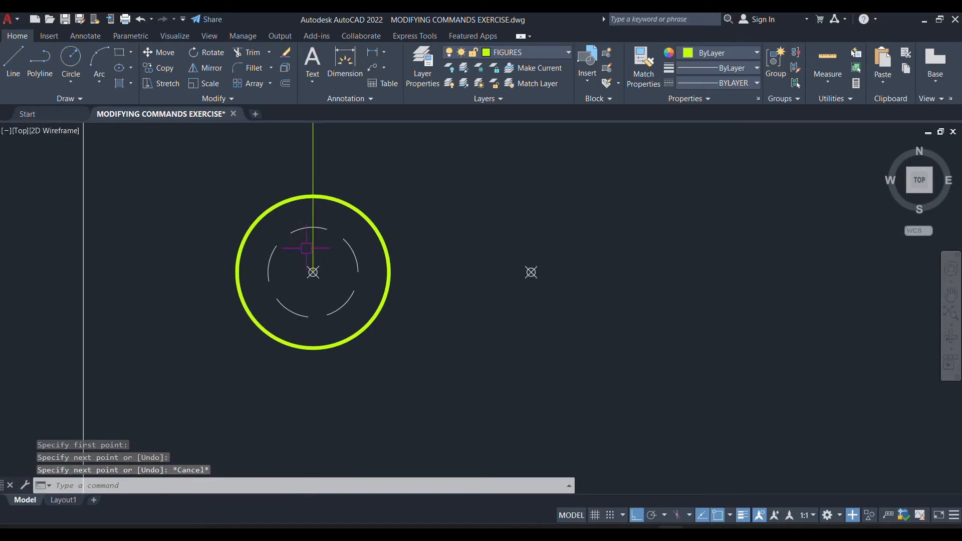
{"action": "left_click", "coordinate": [309, 249]}
{"action": "type", "text": "RO"}
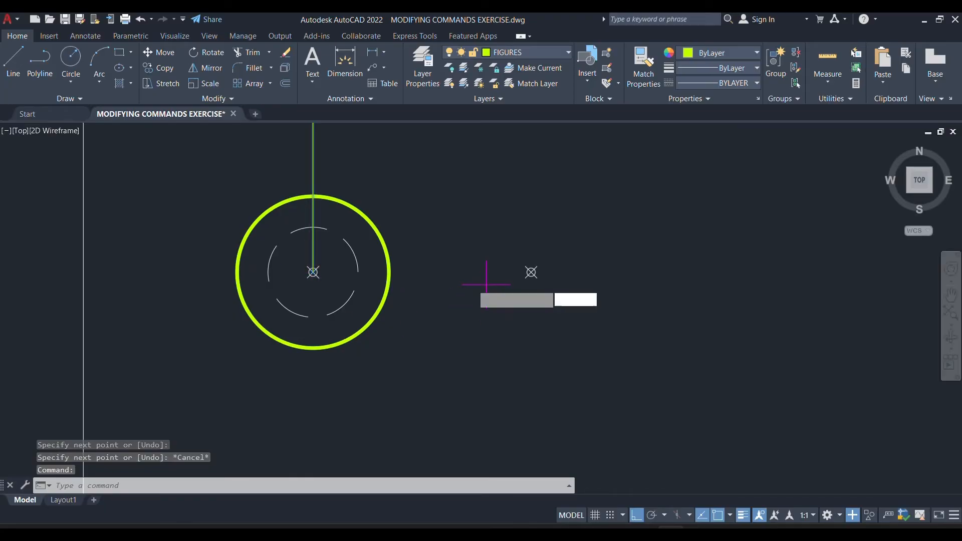
{"action": "key", "text": "Return"}
{"action": "scroll", "coordinate": [321, 288], "scroll_direction": "down", "scroll_amount": 2}
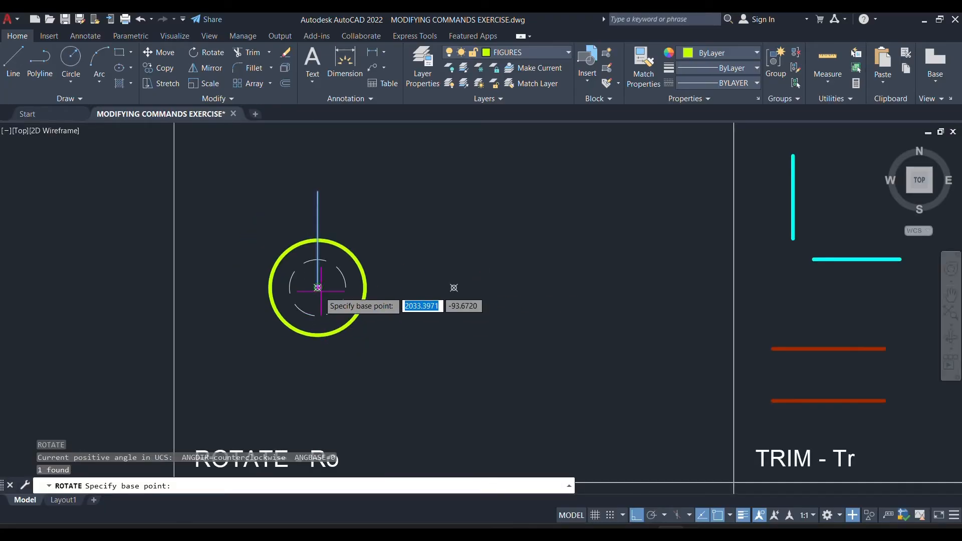
{"action": "left_click", "coordinate": [317, 287]}
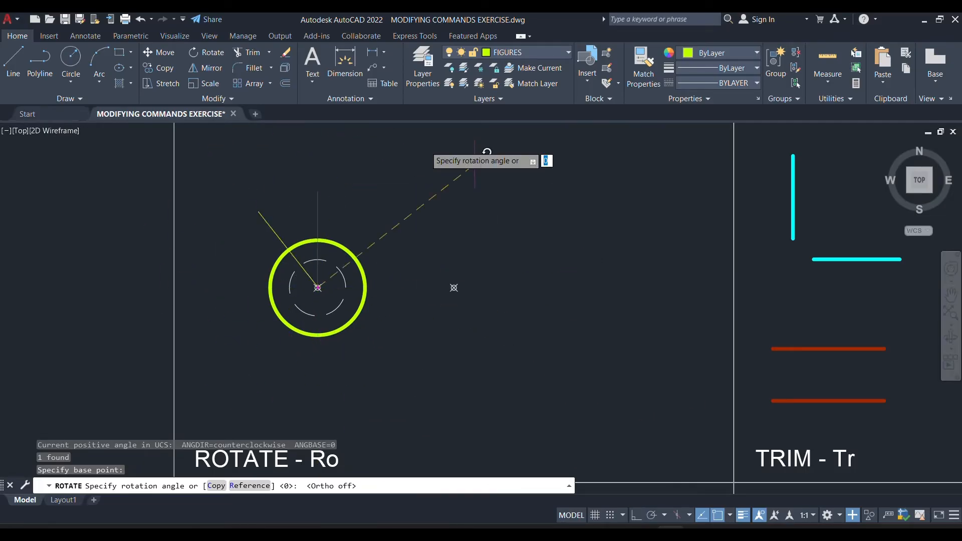
{"action": "scroll", "coordinate": [138, 251], "scroll_direction": "up", "scroll_amount": 2}
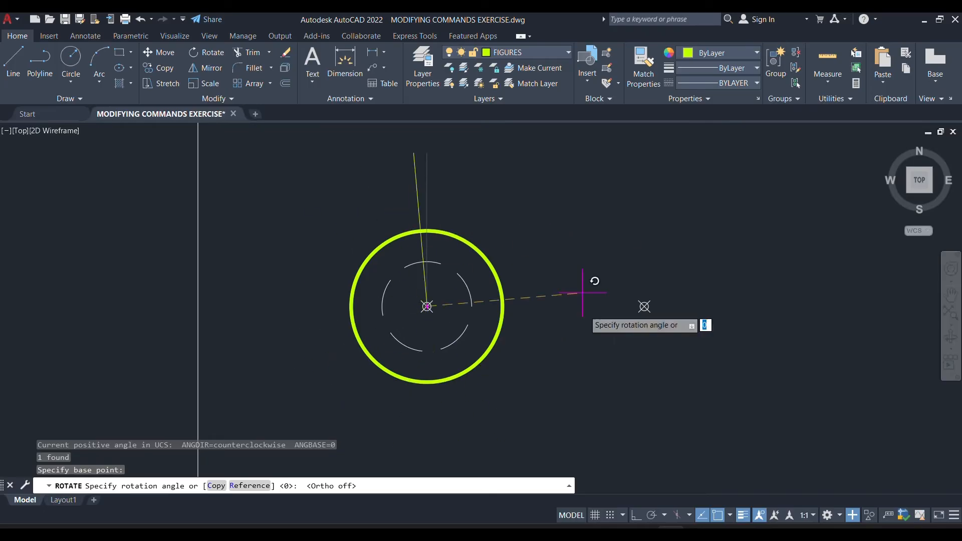
{"action": "left_click", "coordinate": [531, 429]}
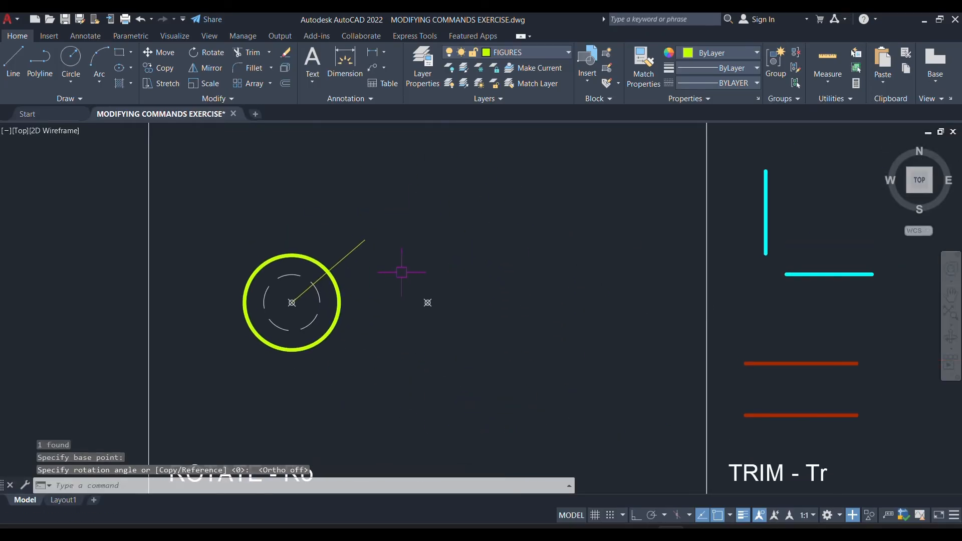
Mirror the pentagon in the MIRROR cell about a near-vertical line through the point marker, keeping the source object.
{"action": "left_click", "coordinate": [333, 336]}
{"action": "scroll", "coordinate": [430, 297], "scroll_direction": "down", "scroll_amount": 4}
{"action": "mouse_move", "coordinate": [442, 306]}
{"action": "middle_mouse_down"}
{"action": "mouse_move", "coordinate": [418, 269]}
{"action": "mouse_move", "coordinate": [392, 256]}
{"action": "middle_mouse_up"}
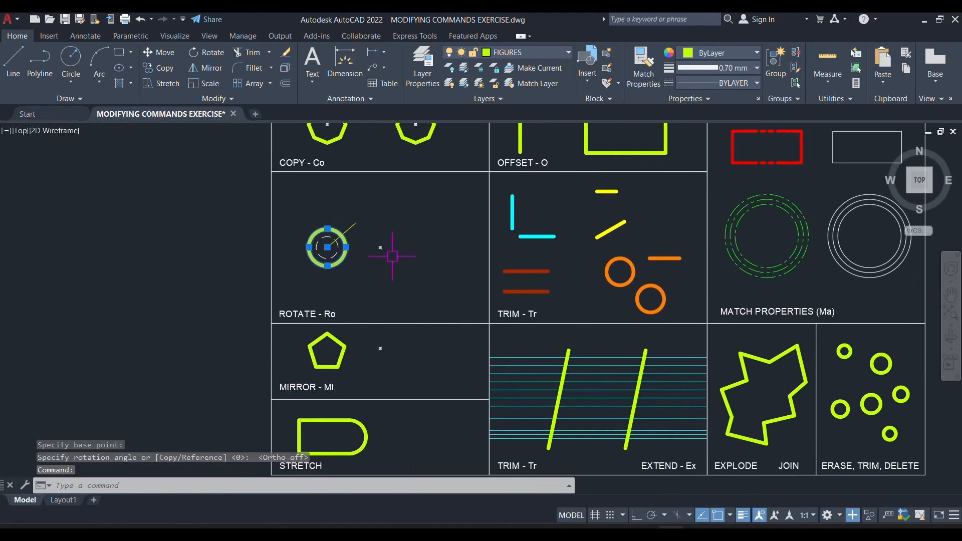
{"action": "scroll", "coordinate": [315, 391], "scroll_direction": "up", "scroll_amount": 4}
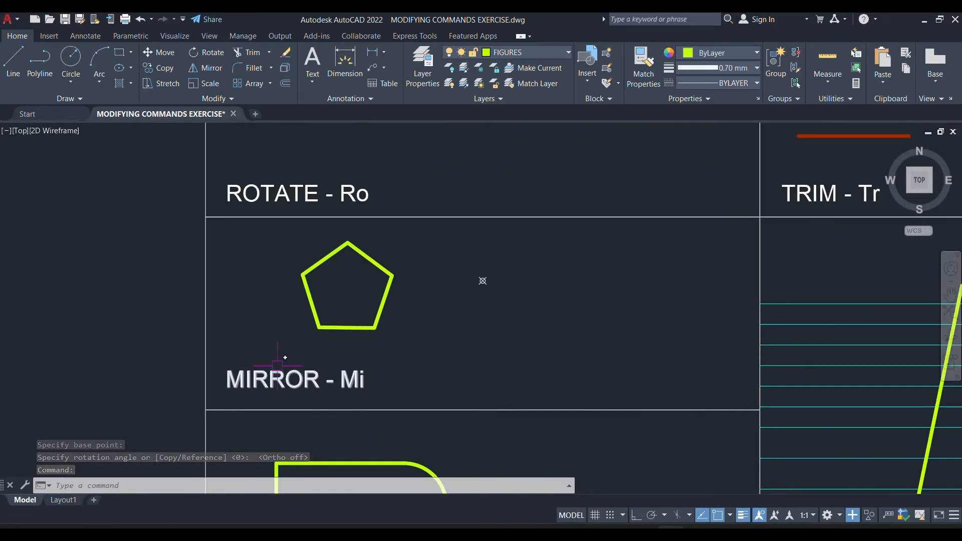
{"action": "scroll", "coordinate": [325, 357], "scroll_direction": "up", "scroll_amount": 2}
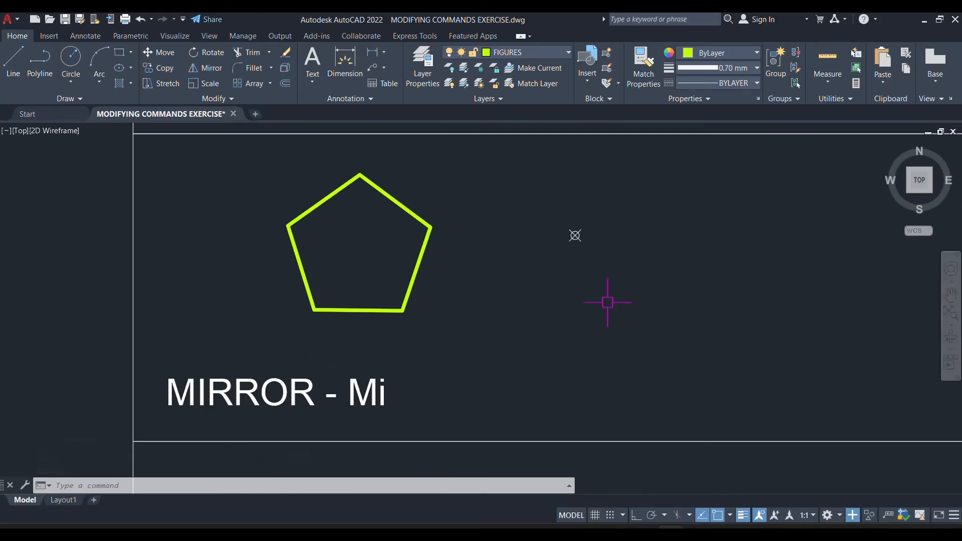
{"action": "mouse_move", "coordinate": [659, 312]}
{"action": "middle_mouse_down"}
{"action": "mouse_move", "coordinate": [540, 316]}
{"action": "mouse_move", "coordinate": [561, 331]}
{"action": "middle_mouse_up"}
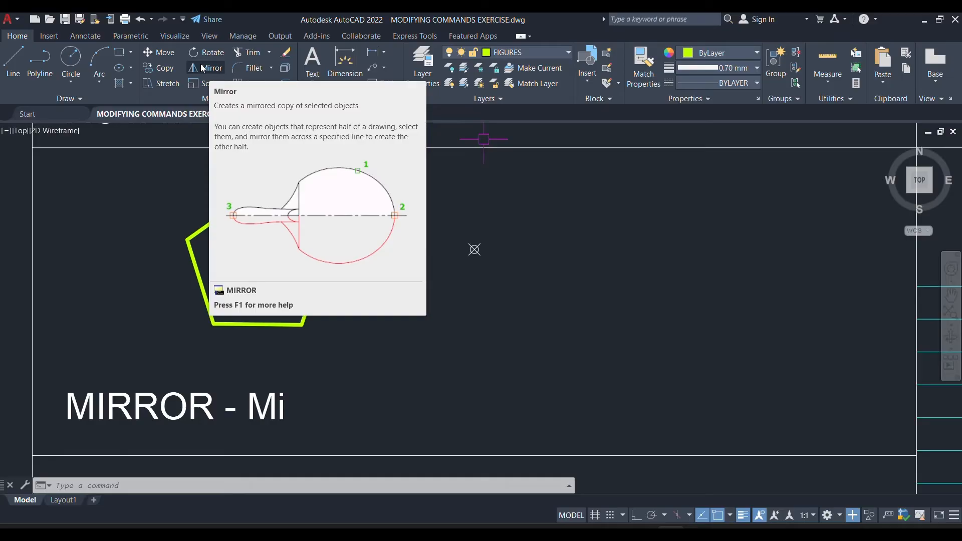
{"action": "key", "text": "Escape"}
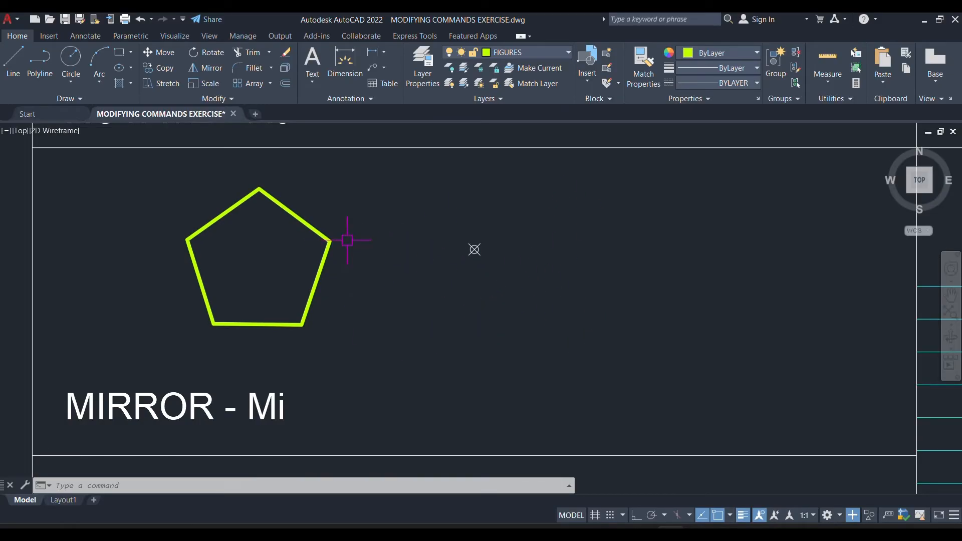
{"action": "left_click", "coordinate": [332, 210]}
{"action": "left_click", "coordinate": [273, 247]}
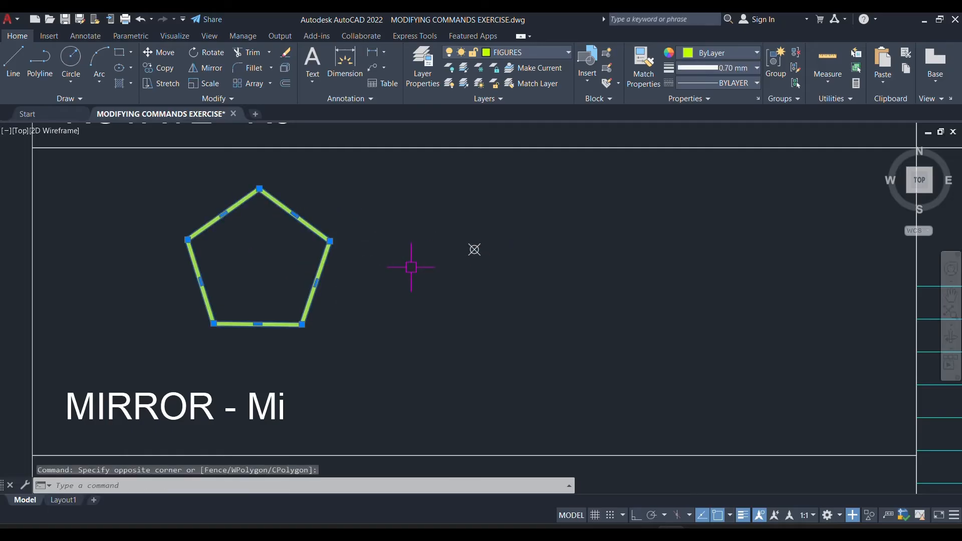
{"action": "key", "text": "Return"}
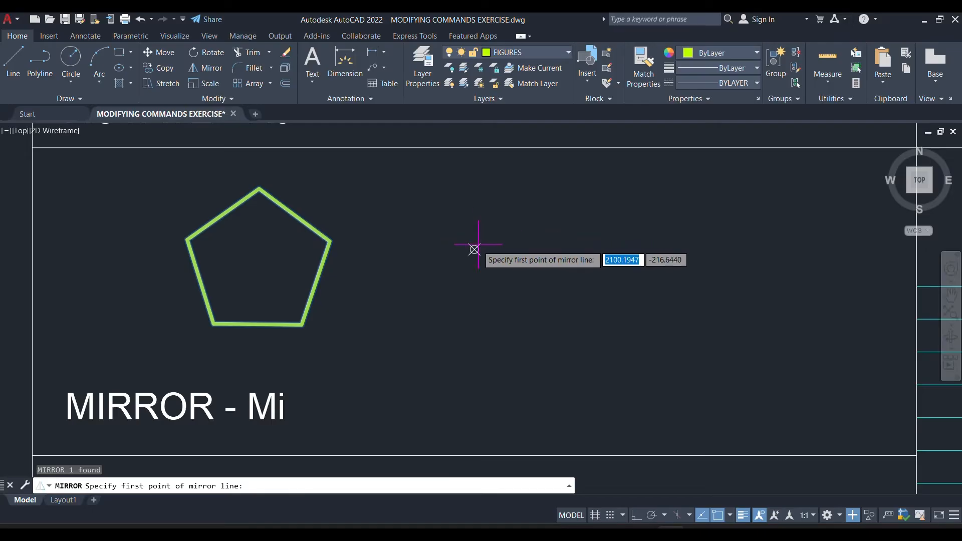
{"action": "left_click", "coordinate": [475, 250]}
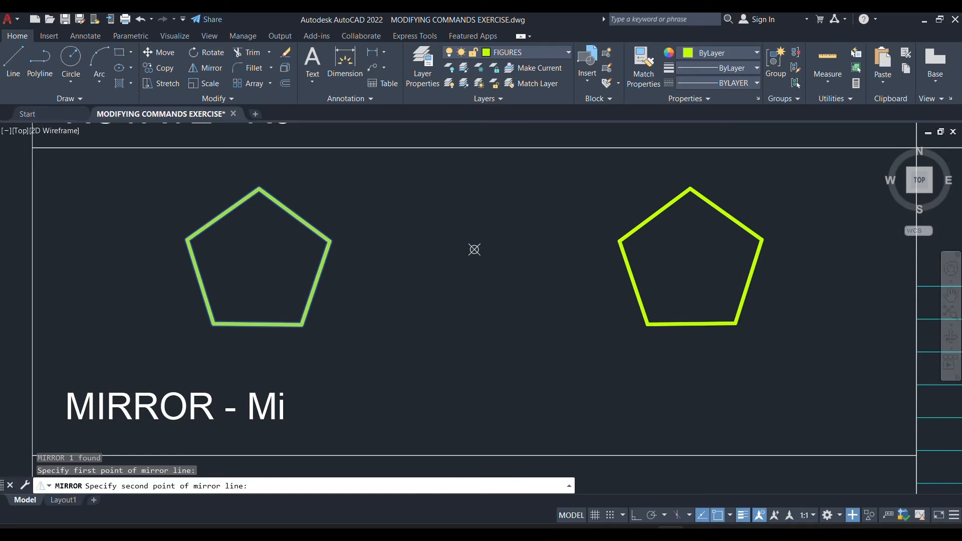
{"action": "left_click", "coordinate": [517, 411]}
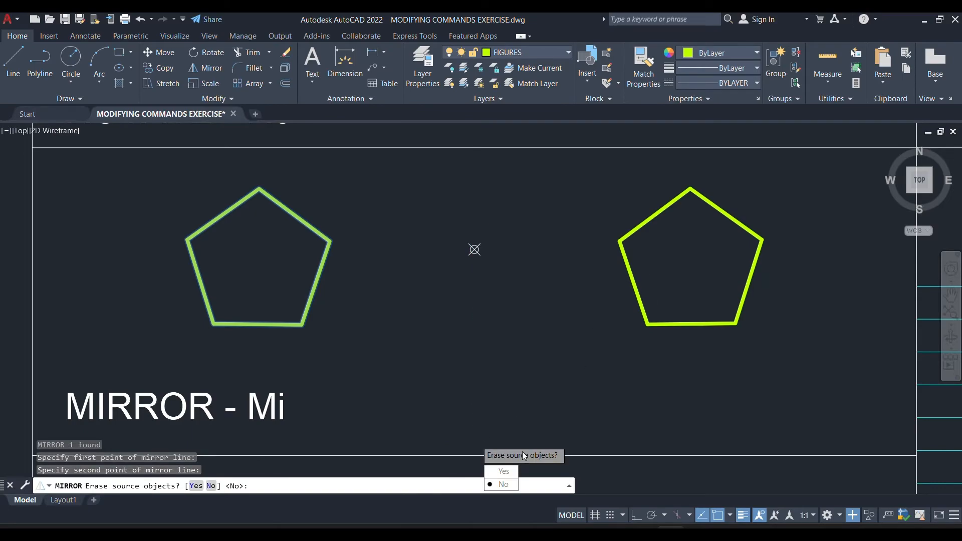
{"action": "left_click", "coordinate": [504, 485]}
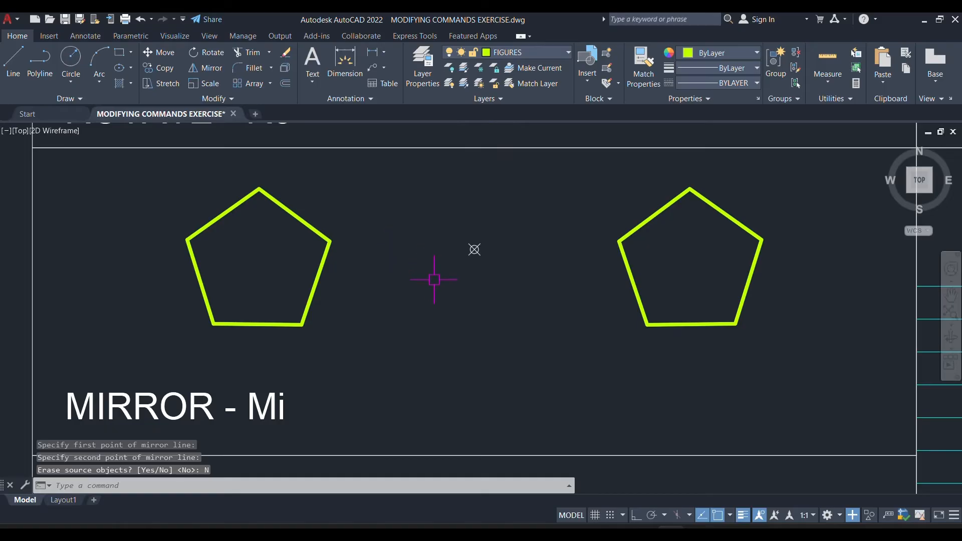
Delete the mirrored copy of the pentagon, leaving only the original pentagon in the MIRROR cell.
{"action": "left_click", "coordinate": [687, 257]}
{"action": "left_click", "coordinate": [608, 319]}
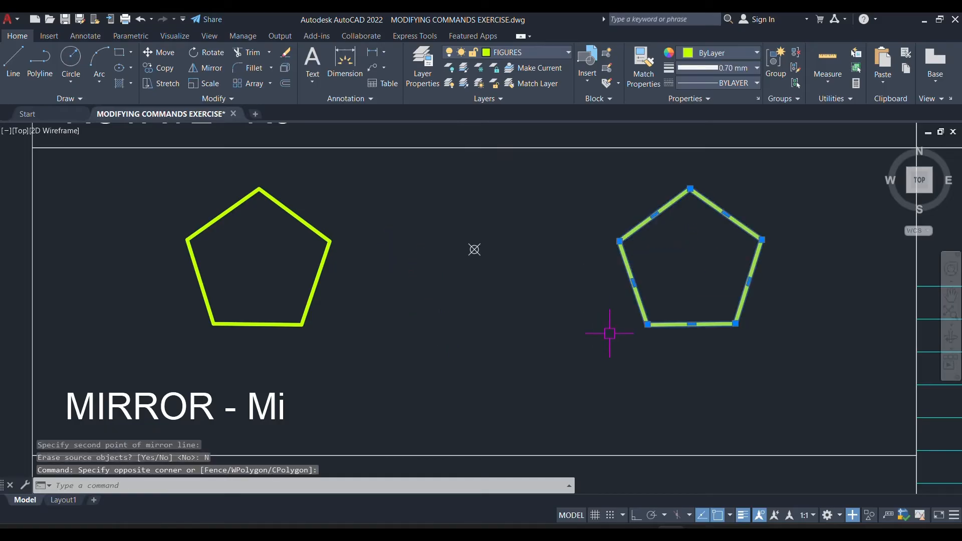
{"action": "key", "text": "Delete"}
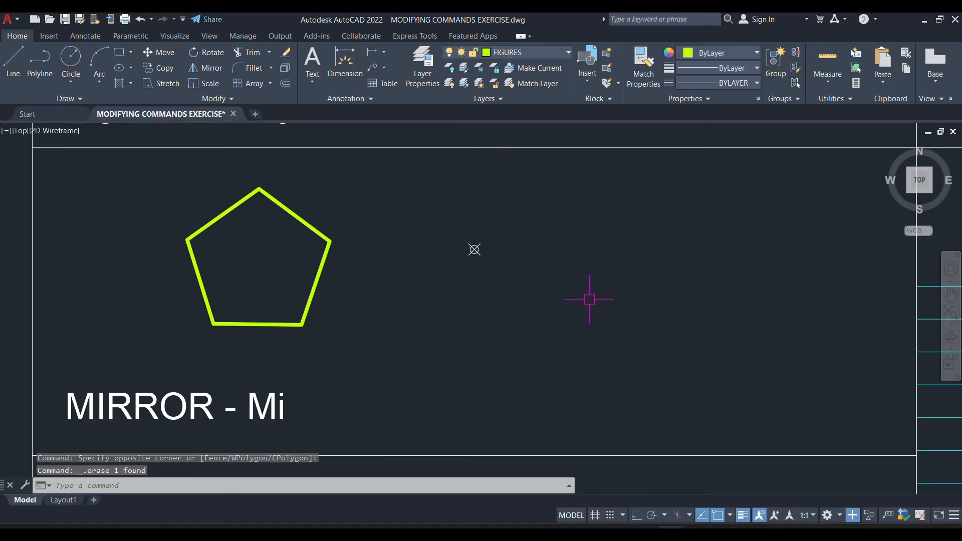
Draw an open seven-segment zigzag polyline to the right of the point marker, outlining the left half of a symmetrical figure.
{"action": "key", "text": "Return"}
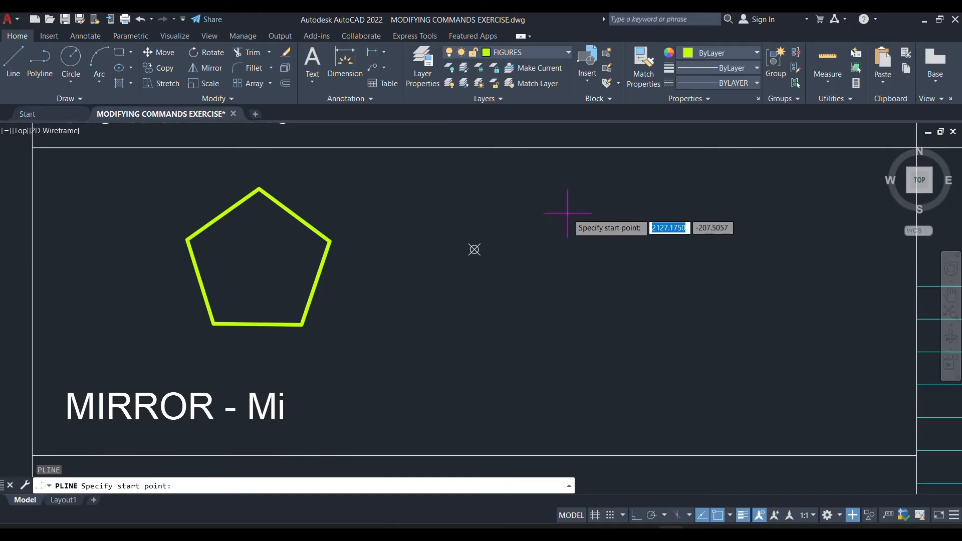
{"action": "left_click", "coordinate": [568, 213]}
{"action": "left_click", "coordinate": [520, 280]}
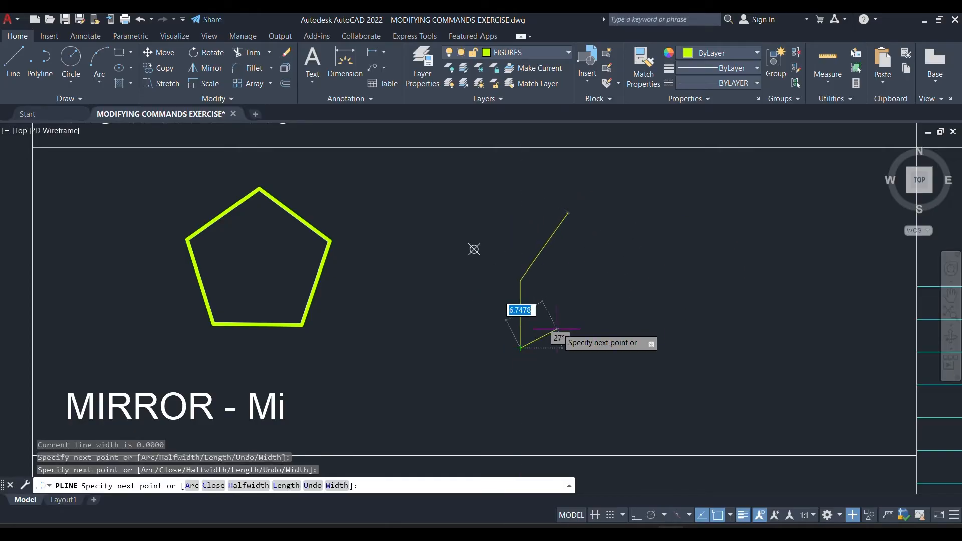
{"action": "left_click", "coordinate": [520, 347]}
{"action": "left_click", "coordinate": [567, 291]}
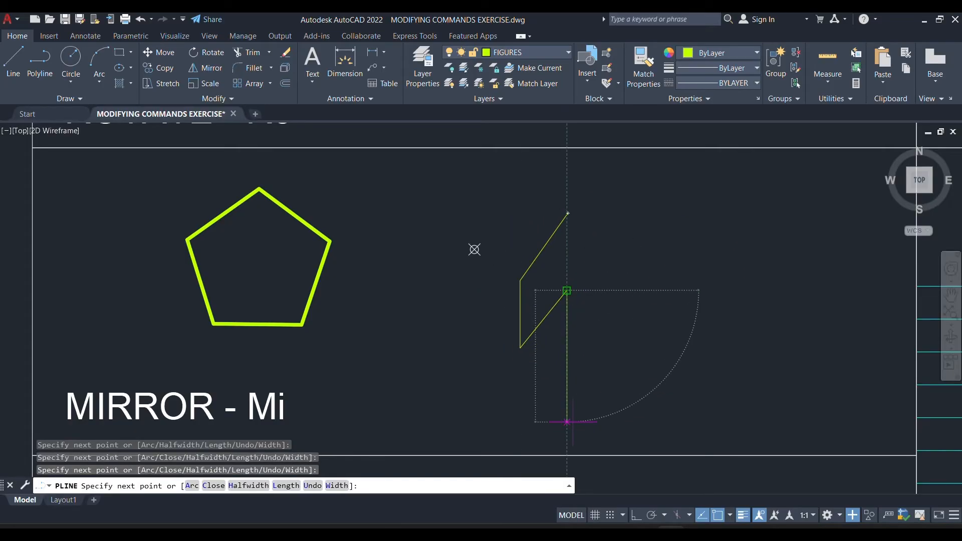
{"action": "left_click", "coordinate": [567, 422]}
{"action": "left_click", "coordinate": [594, 422]}
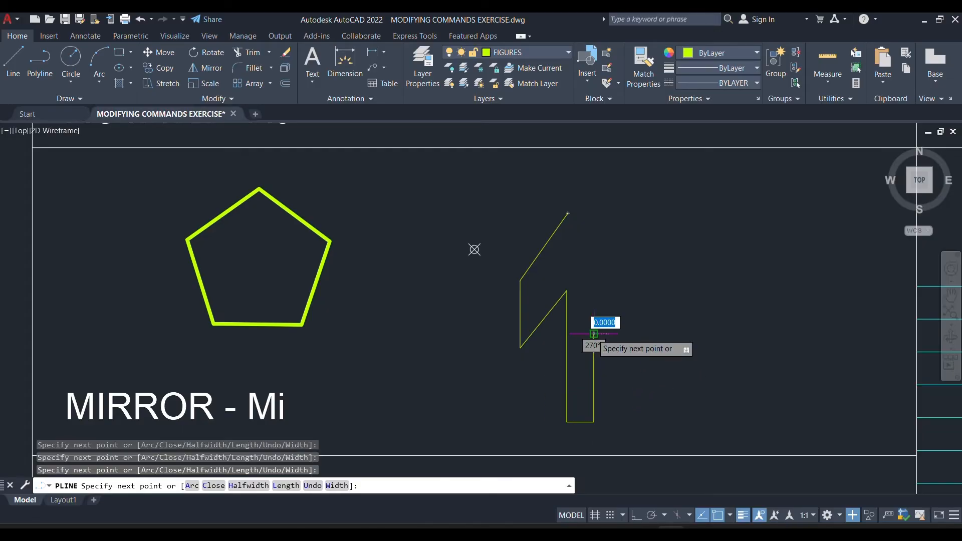
{"action": "left_click", "coordinate": [594, 334]}
{"action": "left_click", "coordinate": [607, 334]}
{"action": "key", "text": "Escape"}
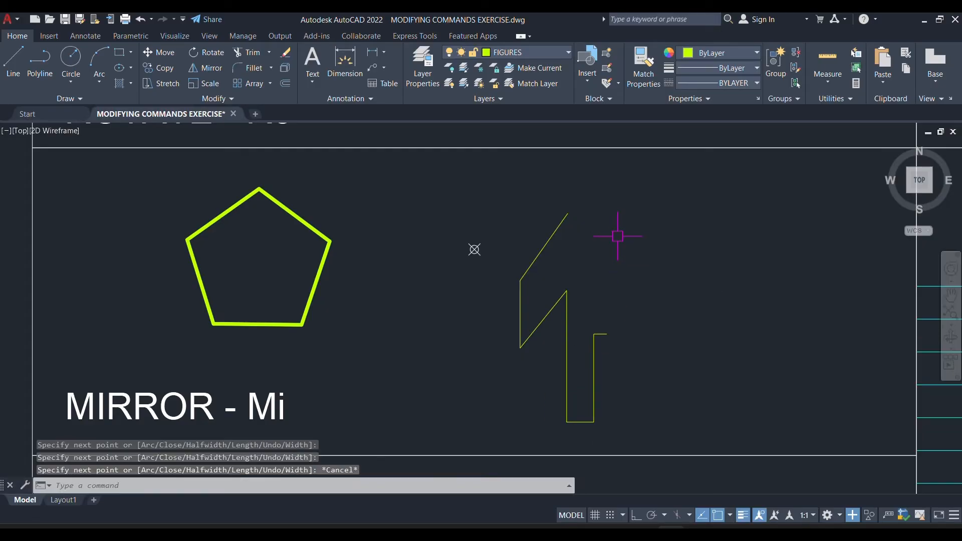
Draw a line from the polyline's upper end sloping down to the right, ending directly above the polyline's other end.
{"action": "left_click", "coordinate": [563, 219]}
{"action": "key", "text": "Escape"}
{"action": "type", "text": "l"}
{"action": "key", "text": "Return"}
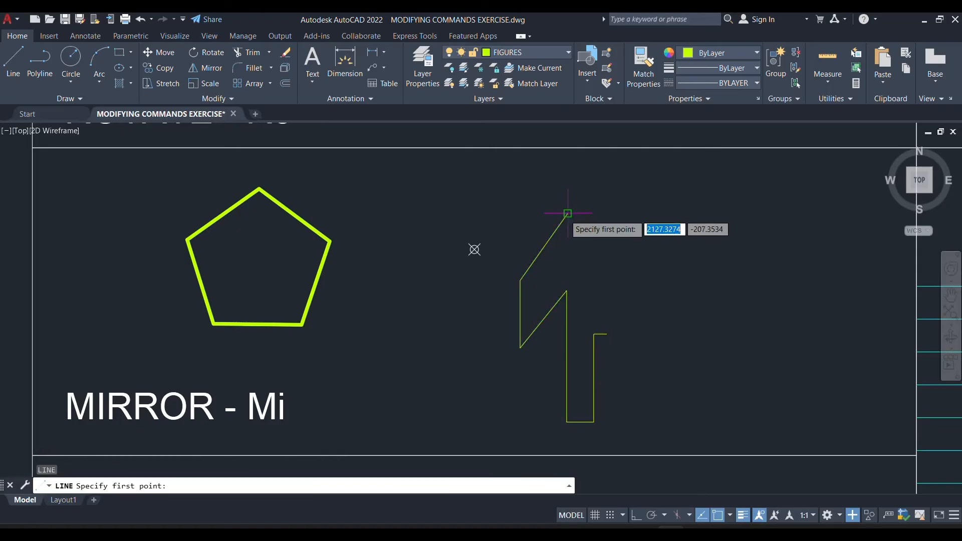
{"action": "left_click", "coordinate": [568, 213]}
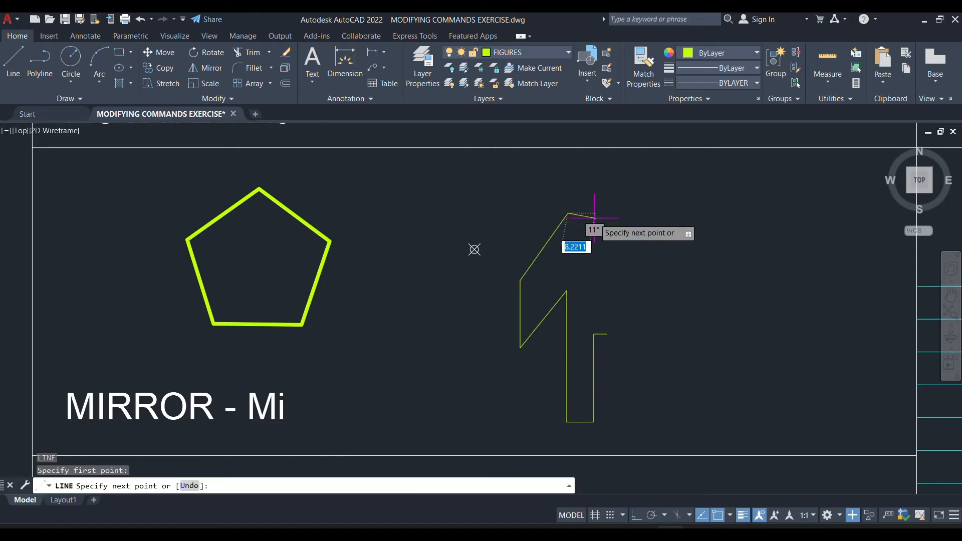
{"action": "left_click", "coordinate": [607, 245]}
{"action": "key", "text": "Escape"}
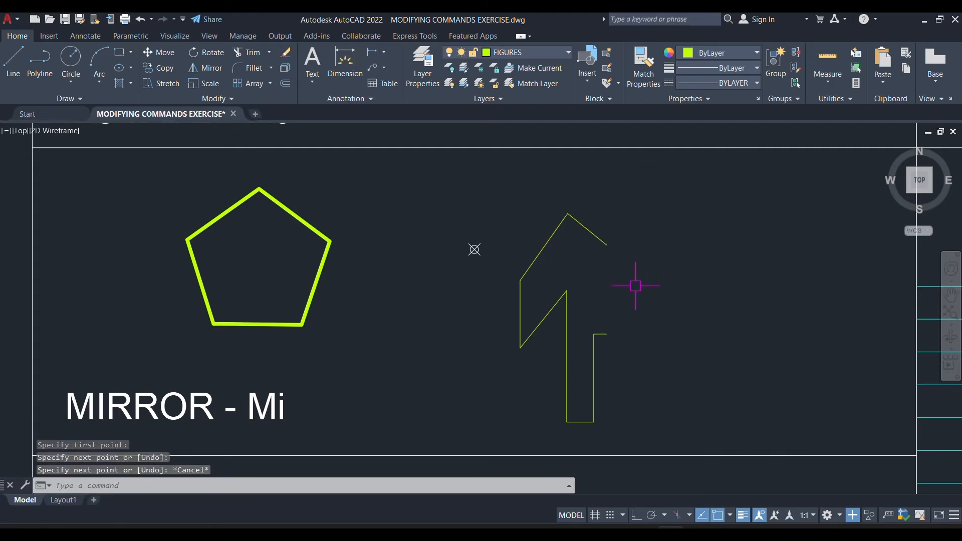
Mirror the half figure about a vertical line through the sloping line's free end, erasing the source objects.
{"action": "middle_click_drag", "start_coordinate": [634, 284], "coordinate": [551, 243]}
{"action": "left_click", "coordinate": [553, 154]}
{"action": "left_click", "coordinate": [431, 360]}
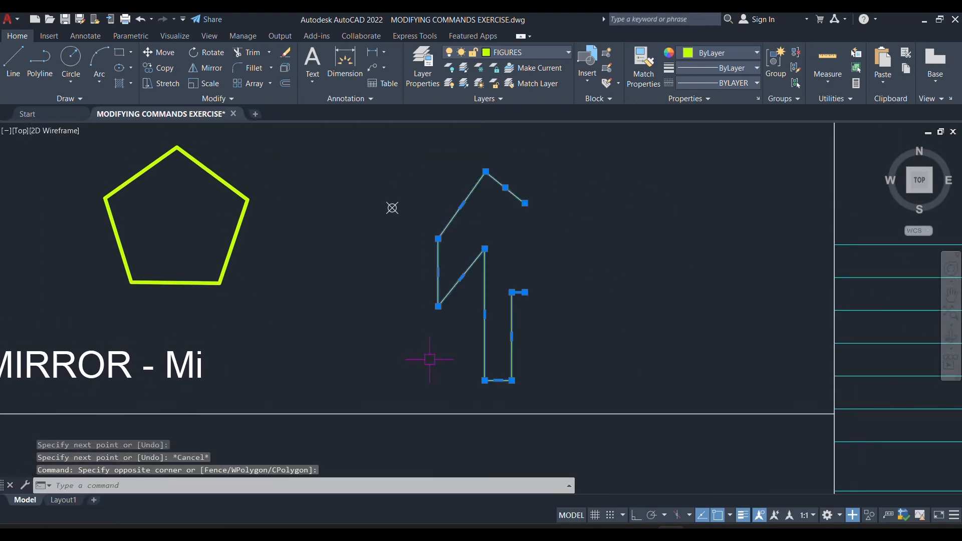
{"action": "key", "text": "Return"}
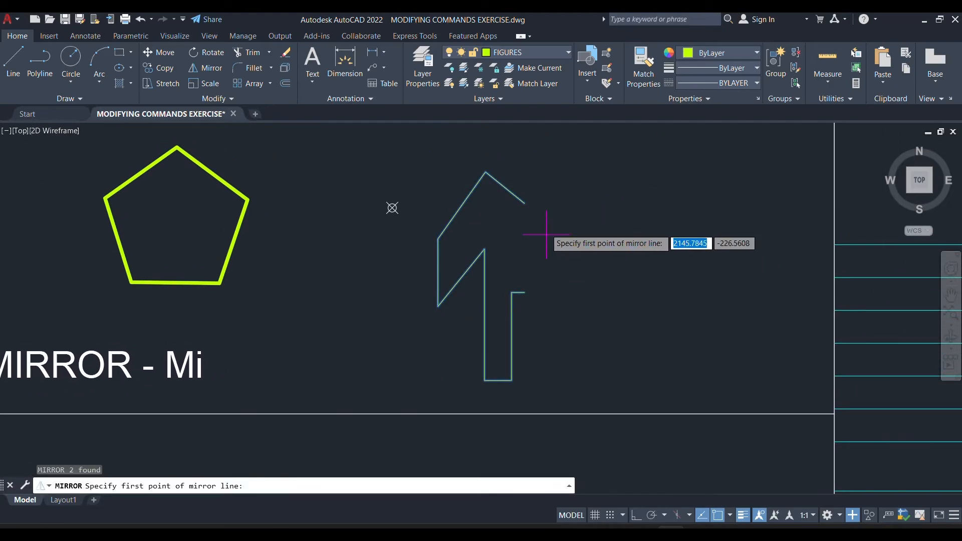
{"action": "left_click", "coordinate": [524, 204]}
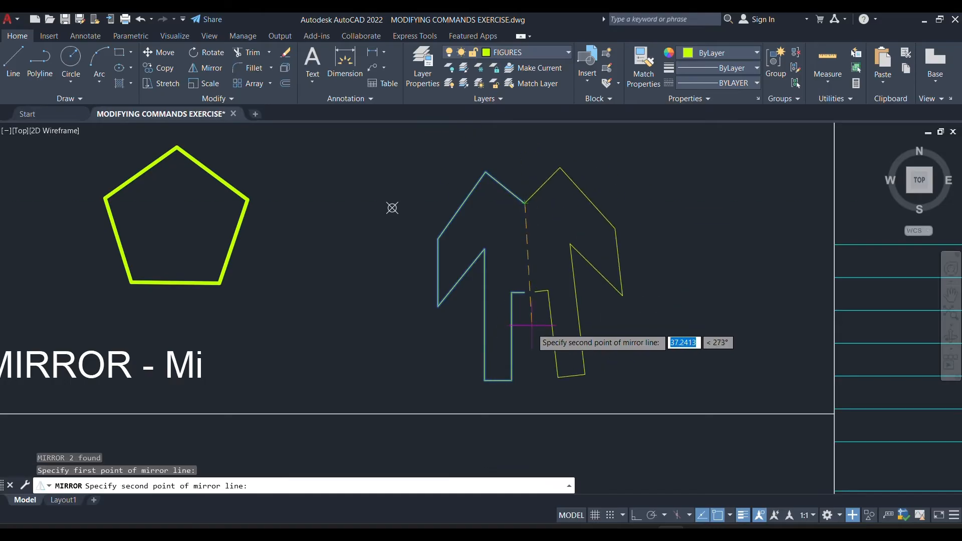
{"action": "left_click", "coordinate": [526, 389]}
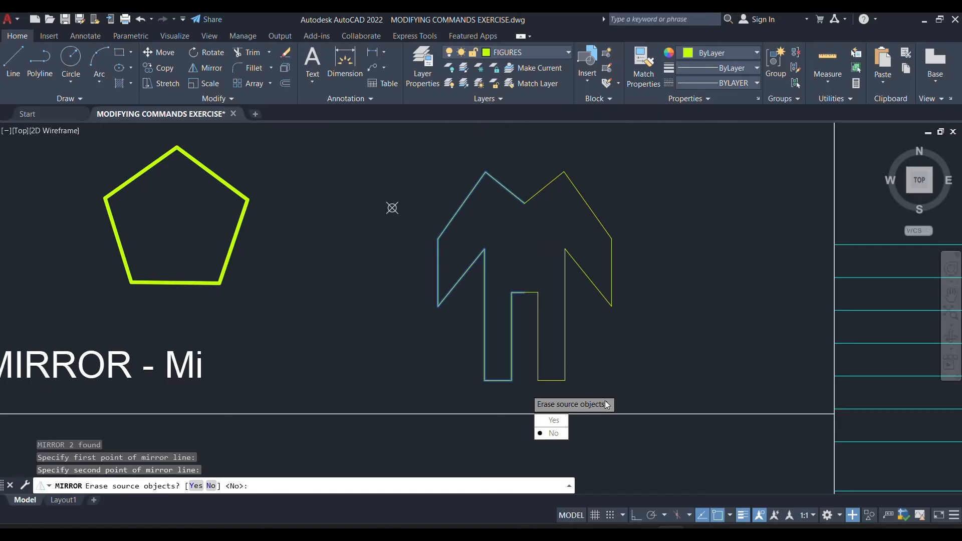
{"action": "left_click", "coordinate": [553, 421]}
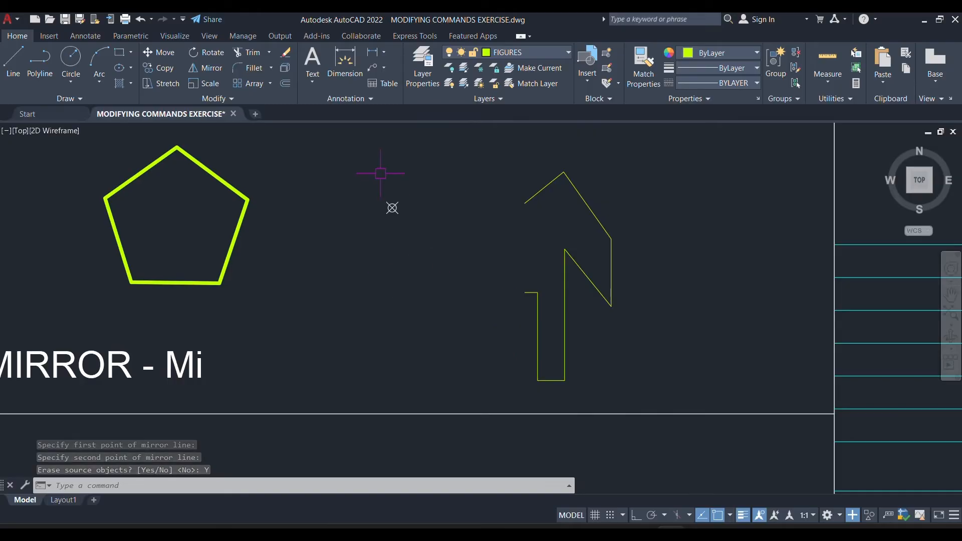
Mirror the half figure back to the left about a vertical line through the polyline's short open end, keeping the source objects.
{"action": "left_click", "coordinate": [675, 167]}
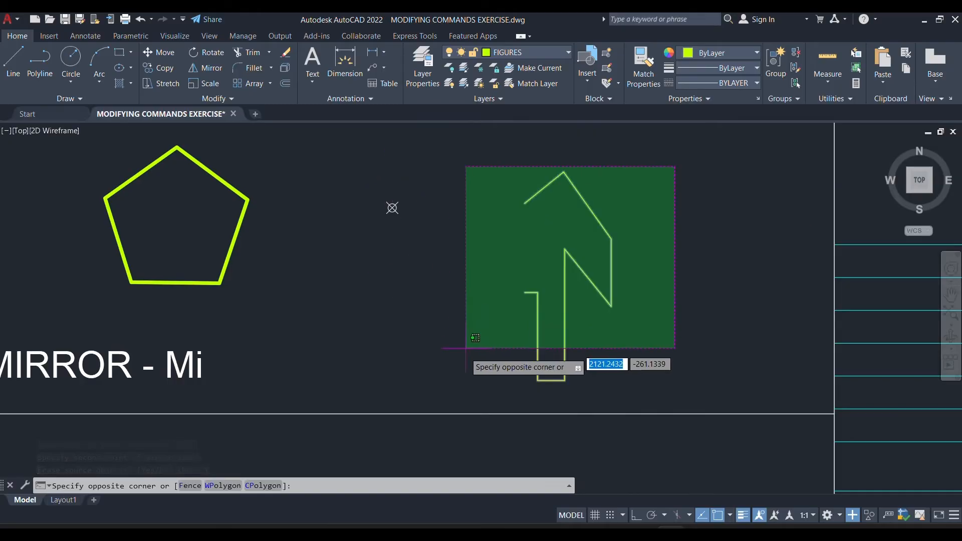
{"action": "left_click", "coordinate": [463, 372]}
{"action": "type", "text": "MI"}
{"action": "key", "text": "Return"}
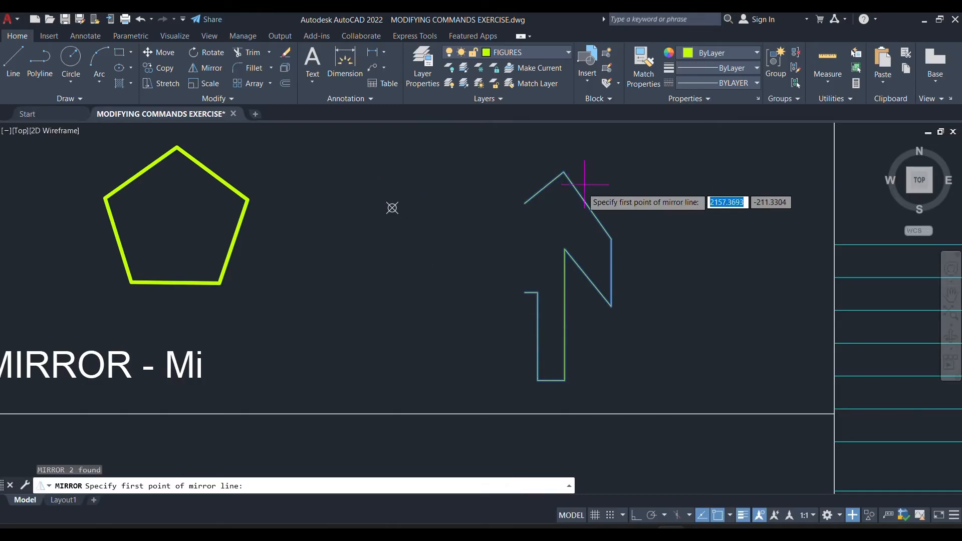
{"action": "left_click", "coordinate": [525, 293]}
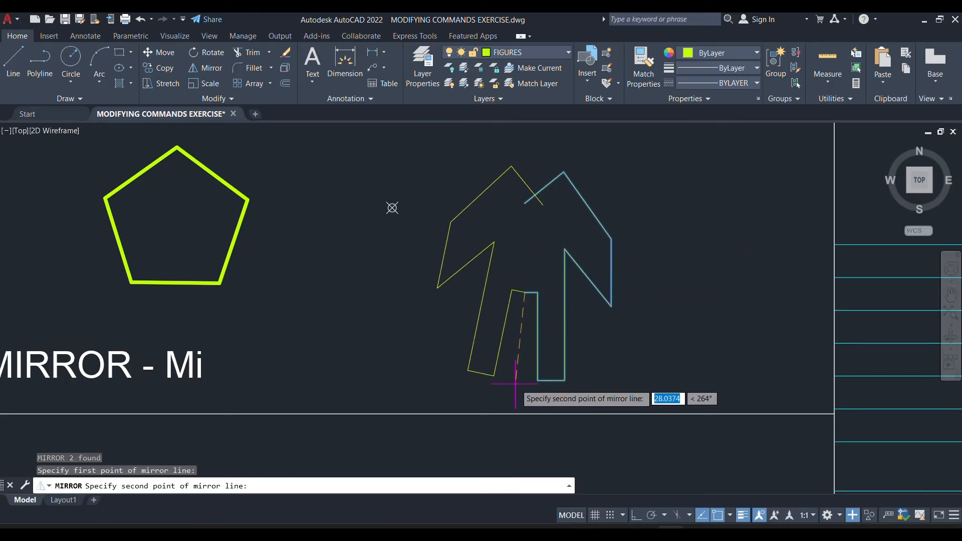
{"action": "left_click", "coordinate": [524, 414]}
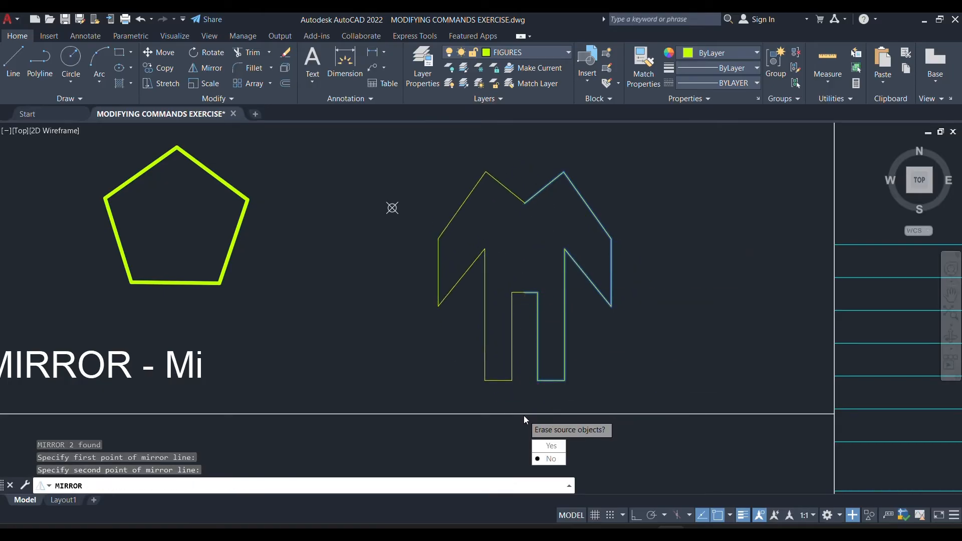
{"action": "type", "text": "N"}
{"action": "key", "text": "Return"}
{"action": "key", "text": "Escape"}
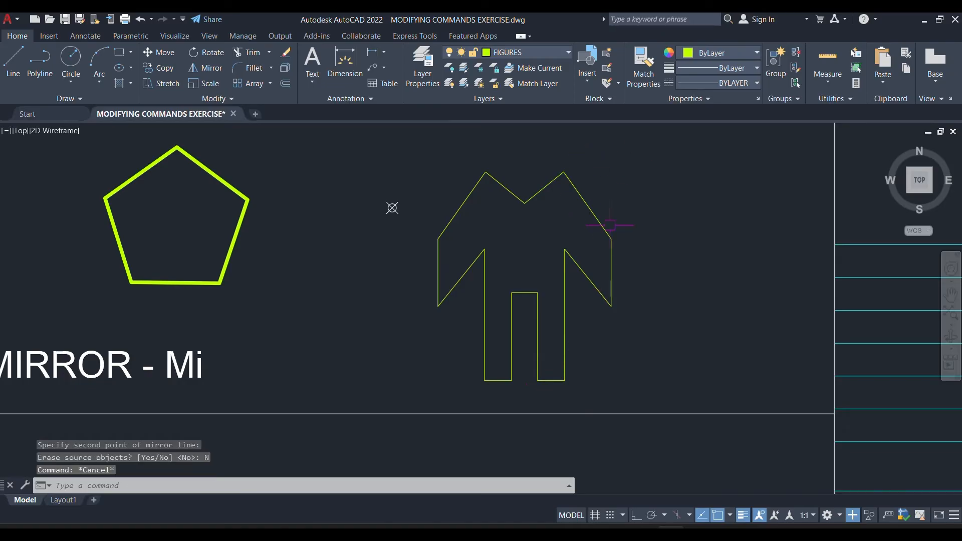
Delete both halves of the symmetrical figure from the MIRROR cell.
{"action": "middle_click_drag", "start_coordinate": [523, 259], "coordinate": [598, 280]}
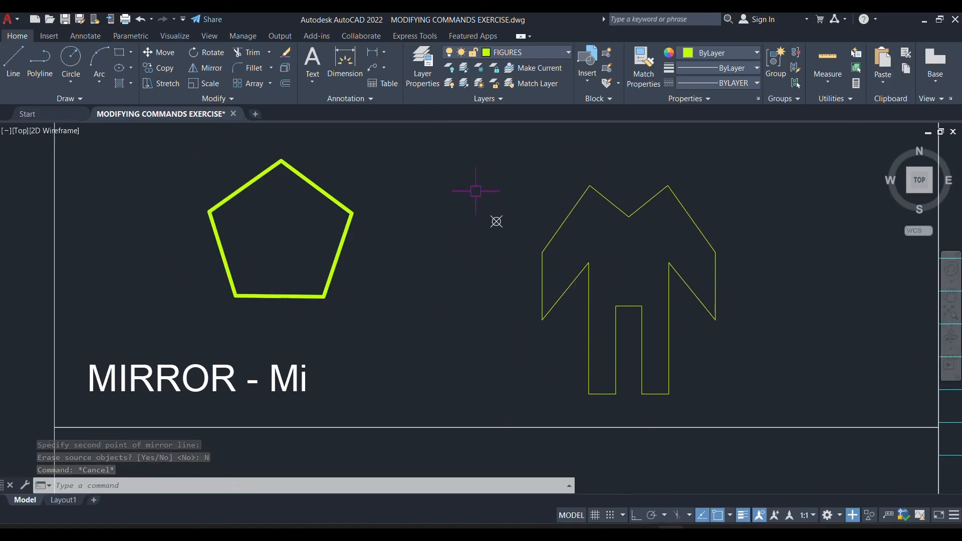
{"action": "left_click", "coordinate": [759, 148]}
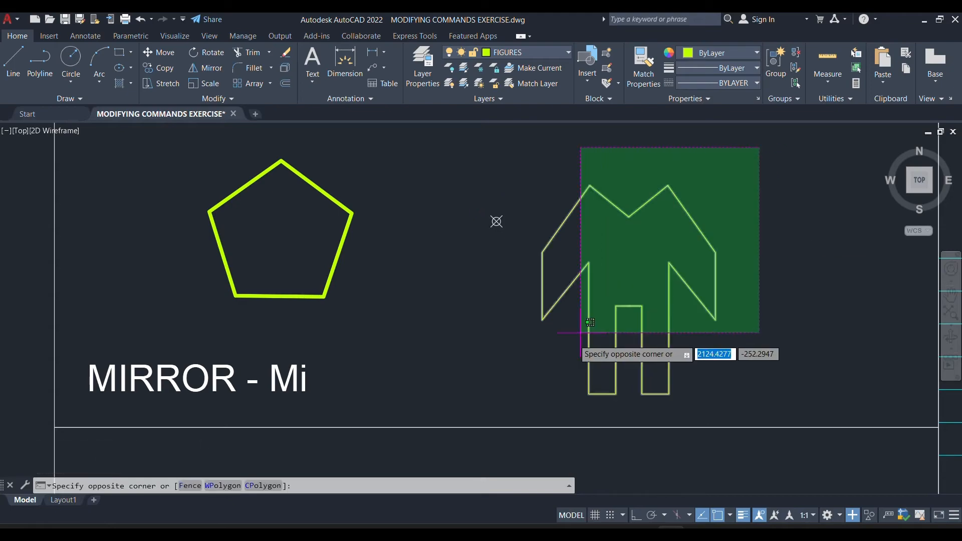
{"action": "left_click", "coordinate": [543, 391]}
{"action": "key", "text": "Delete"}
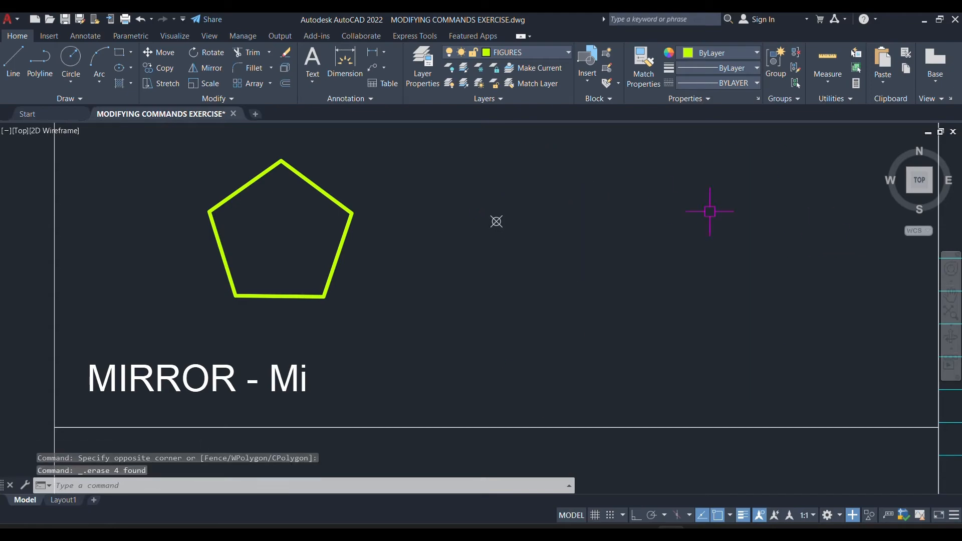
Mirror the pentagon in the MIRROR cell about a vertical line through the point marker, keeping the source object.
{"action": "mouse_move", "coordinate": [535, 194]}
{"action": "middle_mouse_down"}
{"action": "mouse_move", "coordinate": [520, 241]}
{"action": "mouse_move", "coordinate": [488, 212]}
{"action": "middle_mouse_up"}
{"action": "scroll", "coordinate": [443, 261], "scroll_direction": "down", "scroll_amount": 2}
{"action": "left_click", "coordinate": [393, 222]}
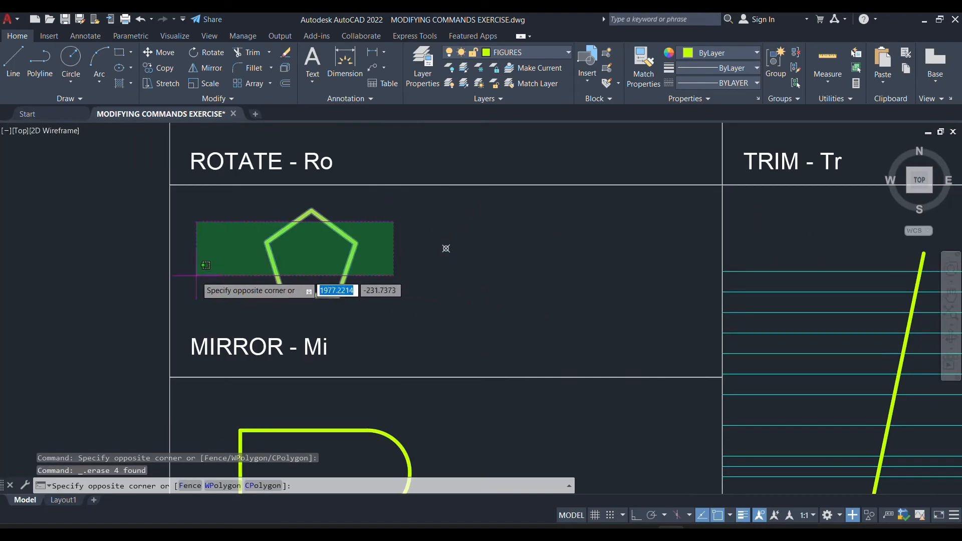
{"action": "left_click", "coordinate": [179, 298]}
{"action": "type", "text": "mi"}
{"action": "key", "text": "Return"}
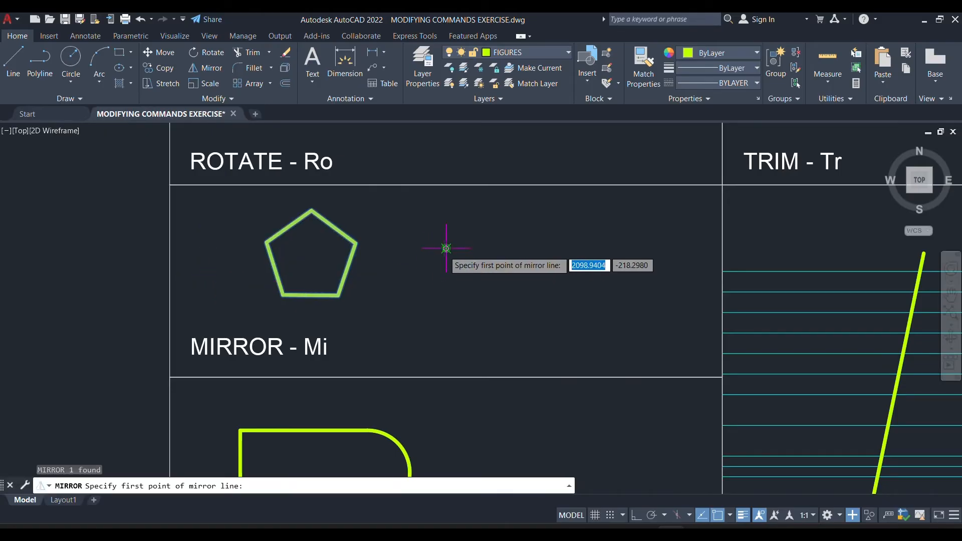
{"action": "left_click", "coordinate": [446, 249]}
{"action": "left_click", "coordinate": [447, 380]}
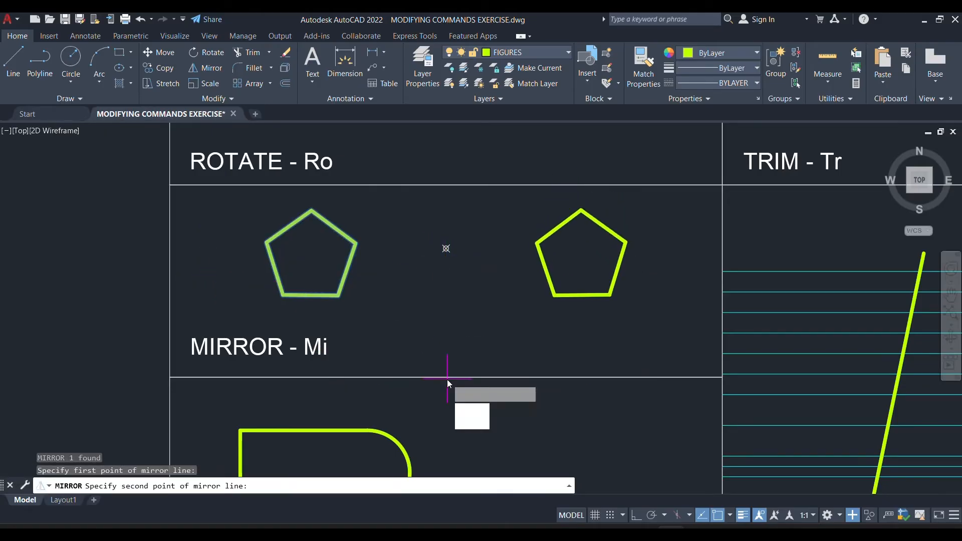
{"action": "type", "text": "n"}
{"action": "key", "text": "Return"}
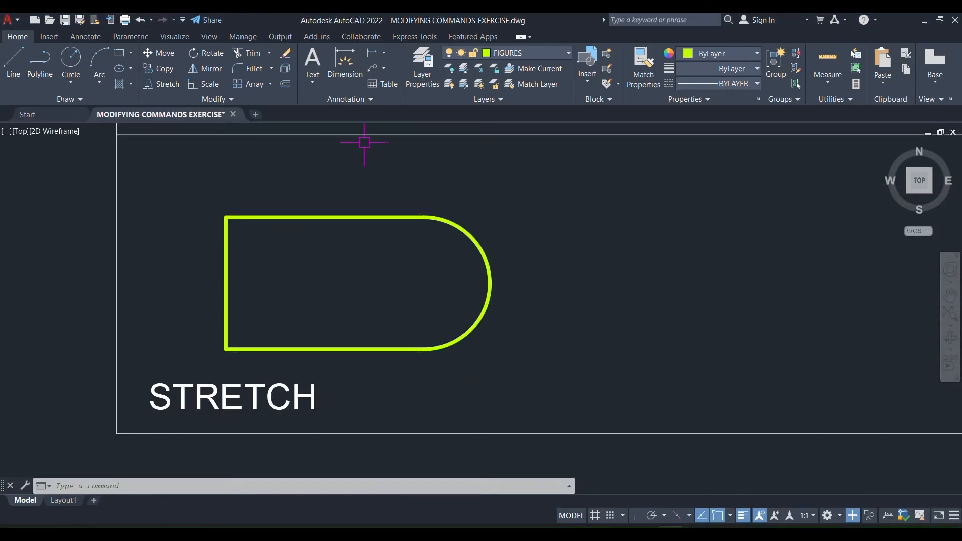
Stretch the rounded end of the STRETCH cell's figure horizontally to the right with Ortho on, making the figure considerably longer.
{"action": "left_click", "coordinate": [537, 189]}
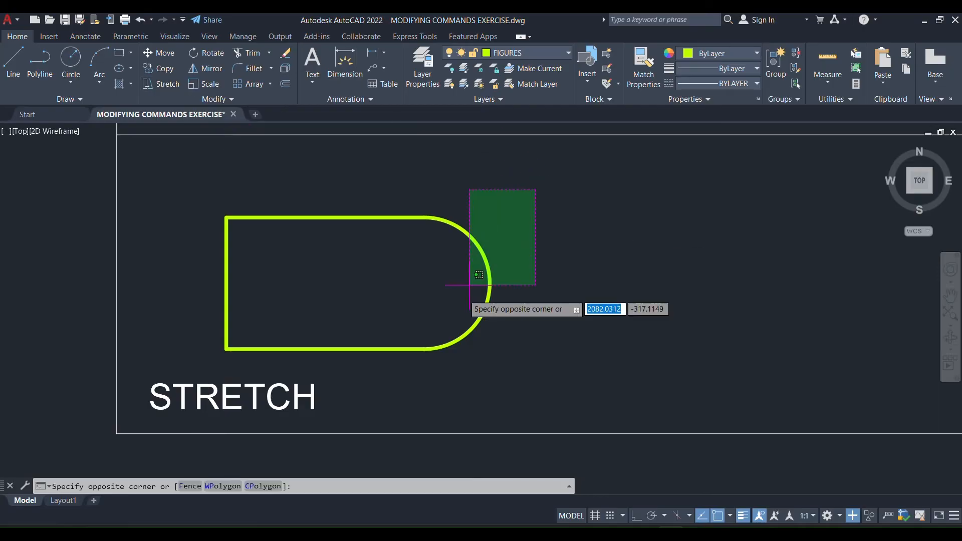
{"action": "left_click", "coordinate": [395, 350]}
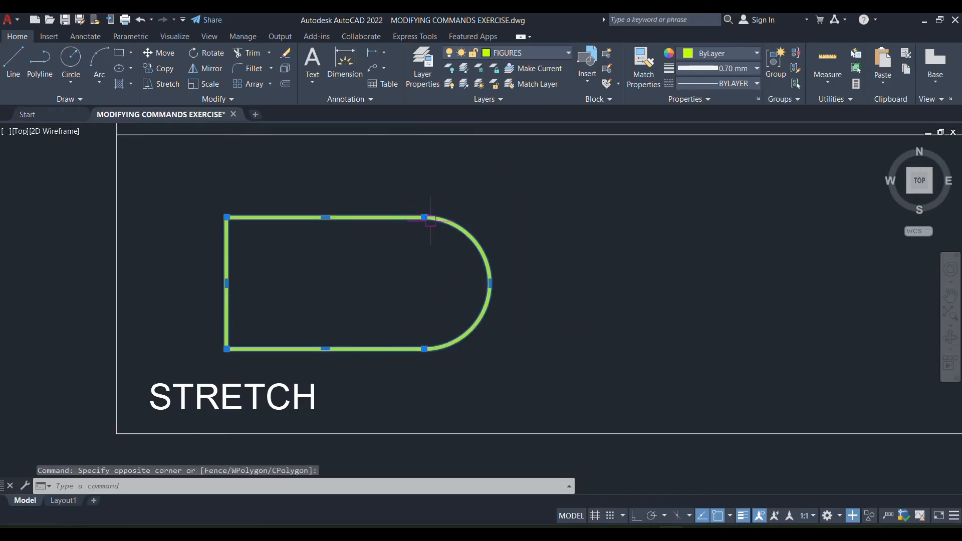
{"action": "type", "text": "s"}
{"action": "key", "text": "Return"}
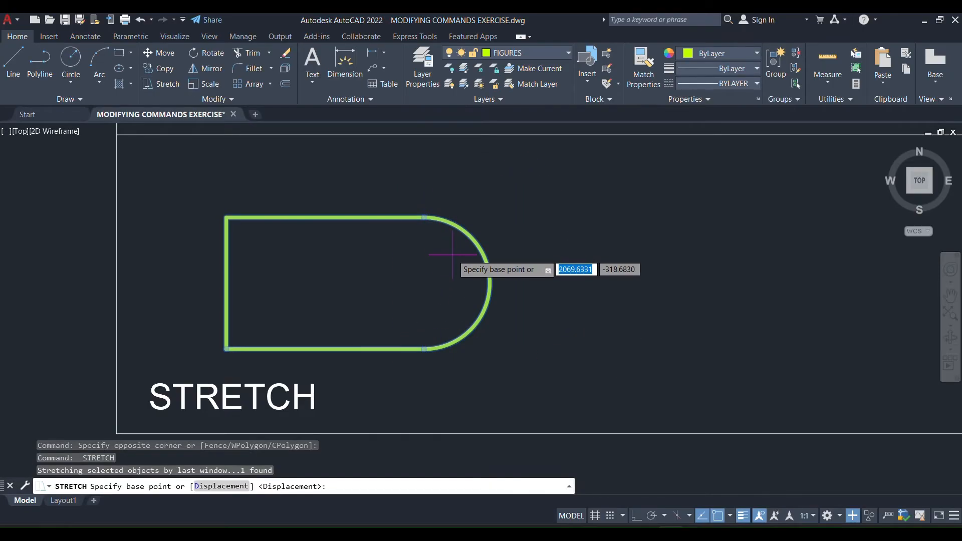
{"action": "left_click", "coordinate": [455, 284]}
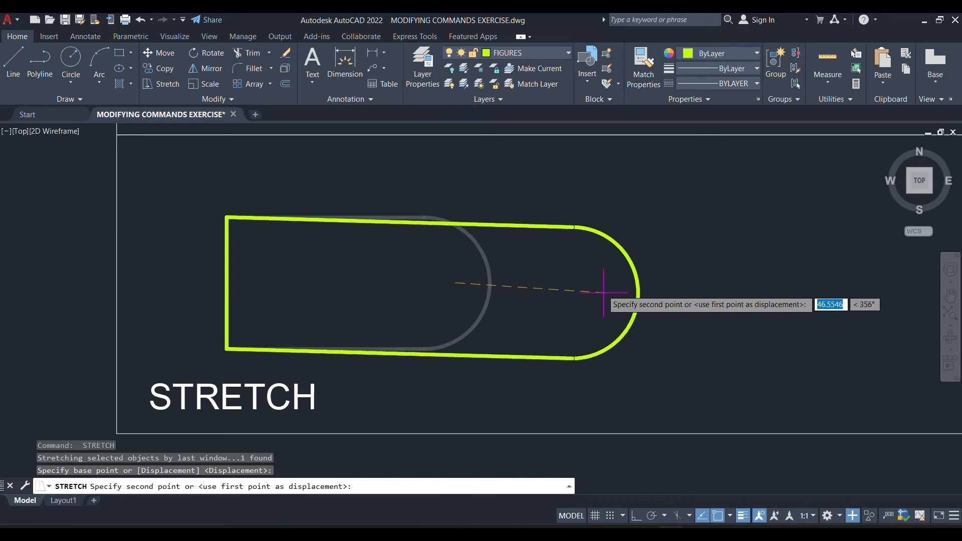
{"action": "left_click", "coordinate": [636, 516]}
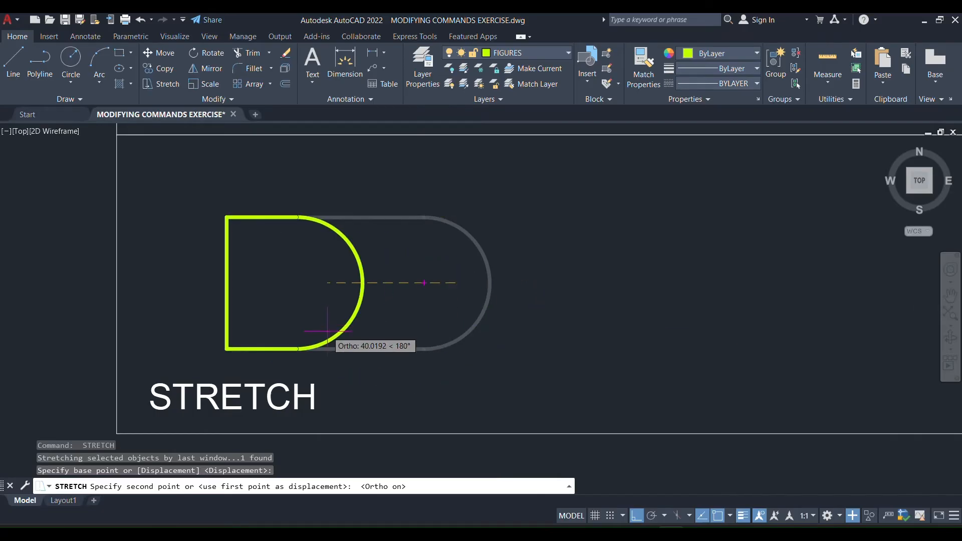
{"action": "scroll", "coordinate": [346, 332], "scroll_direction": "down", "scroll_amount": 2}
{"action": "scroll", "coordinate": [552, 308], "scroll_direction": "up", "scroll_amount": 2}
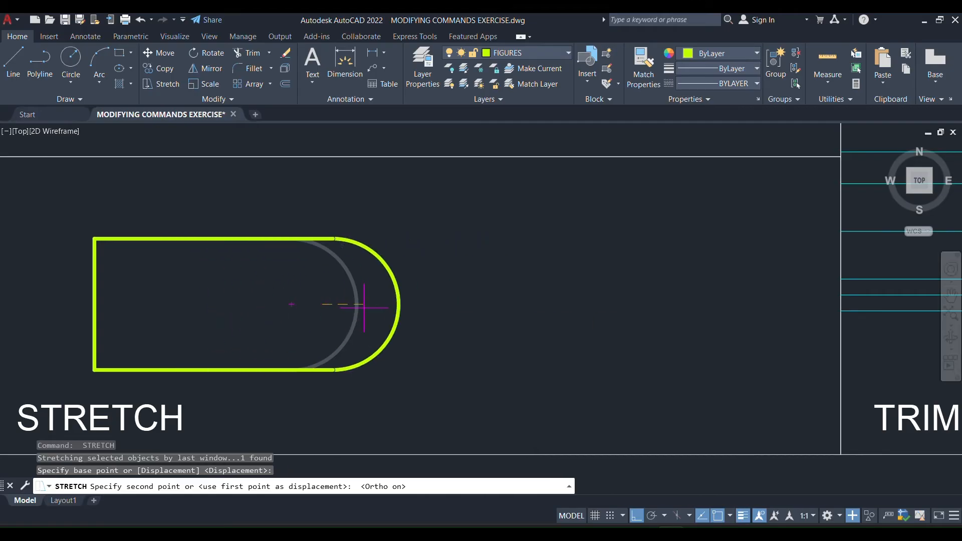
{"action": "left_click", "coordinate": [636, 303]}
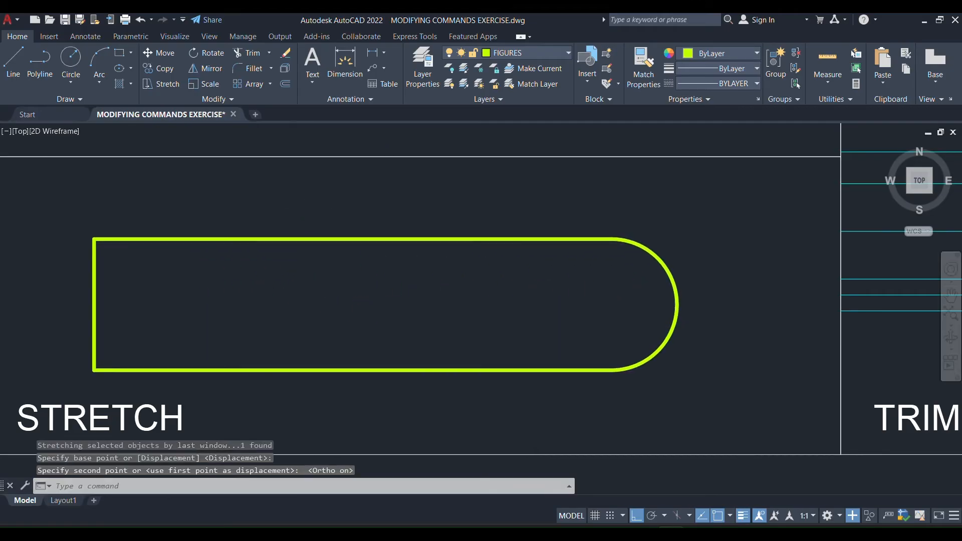
Examine the three circles in the SCALE cell and the scale factor written above each one.
{"action": "scroll", "coordinate": [419, 275], "scroll_direction": "down", "scroll_amount": 5}
{"action": "scroll", "coordinate": [361, 333], "scroll_direction": "up", "scroll_amount": 4}
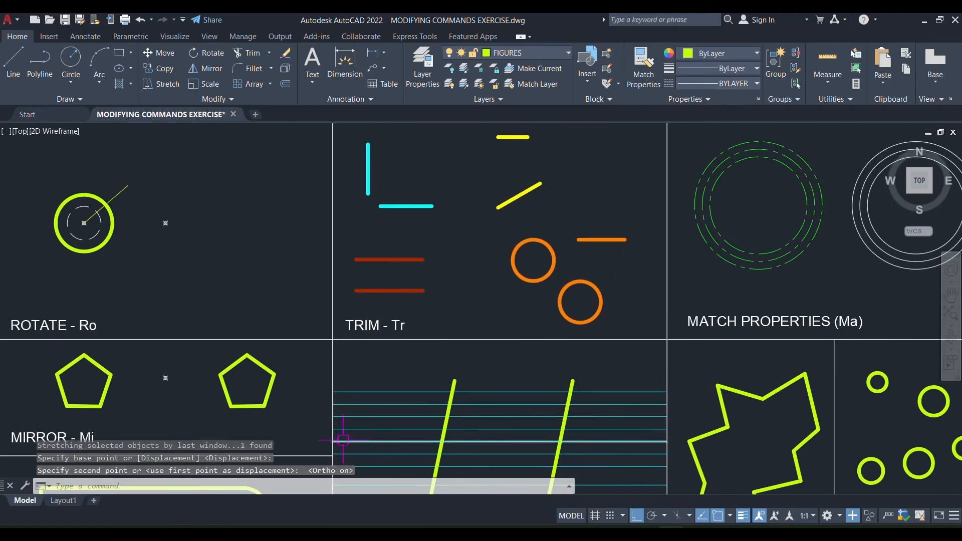
{"action": "scroll", "coordinate": [391, 251], "scroll_direction": "down", "scroll_amount": 5}
{"action": "scroll", "coordinate": [369, 327], "scroll_direction": "up", "scroll_amount": 5}
{"action": "scroll", "coordinate": [385, 300], "scroll_direction": "up", "scroll_amount": 2}
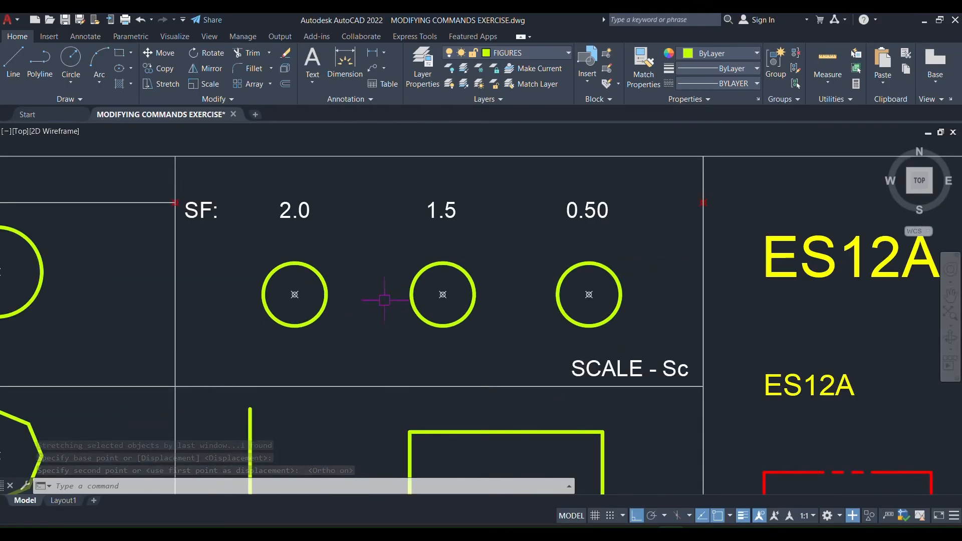
{"action": "scroll", "coordinate": [622, 351], "scroll_direction": "up", "scroll_amount": 6}
{"action": "scroll", "coordinate": [622, 351], "scroll_direction": "down", "scroll_amount": 4}
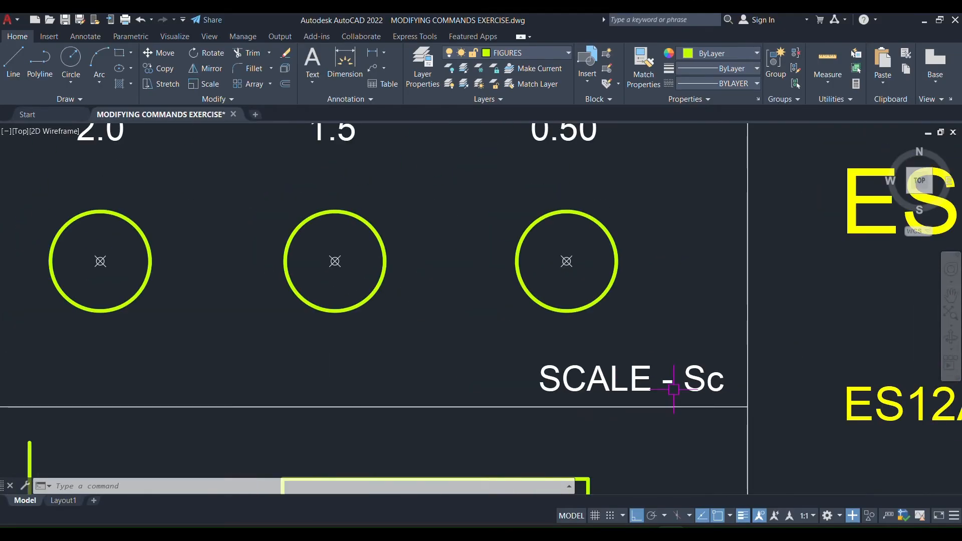
{"action": "middle_click_drag", "start_coordinate": [568, 332], "coordinate": [675, 385]}
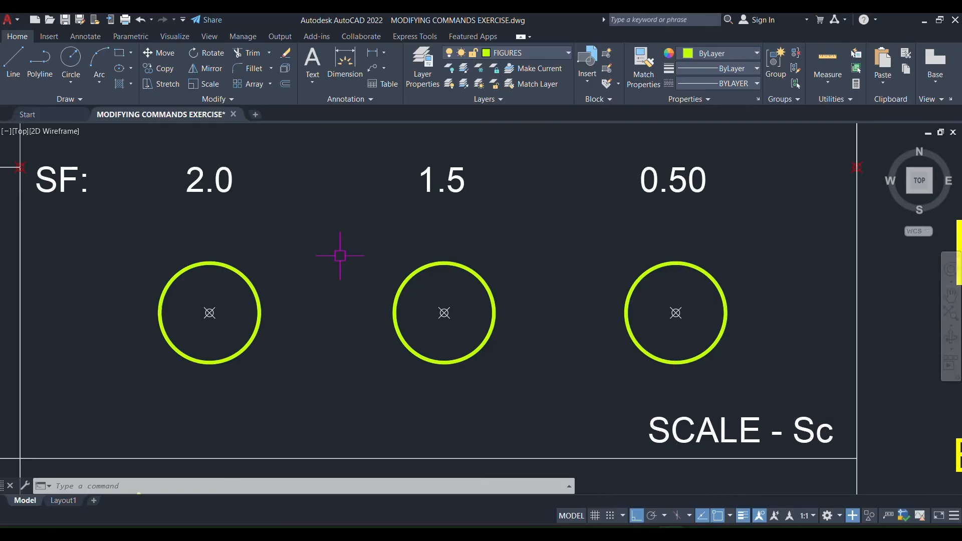
{"action": "middle_click_drag", "start_coordinate": [350, 235], "coordinate": [367, 260]}
{"action": "scroll", "coordinate": [359, 271], "scroll_direction": "down", "scroll_amount": 2}
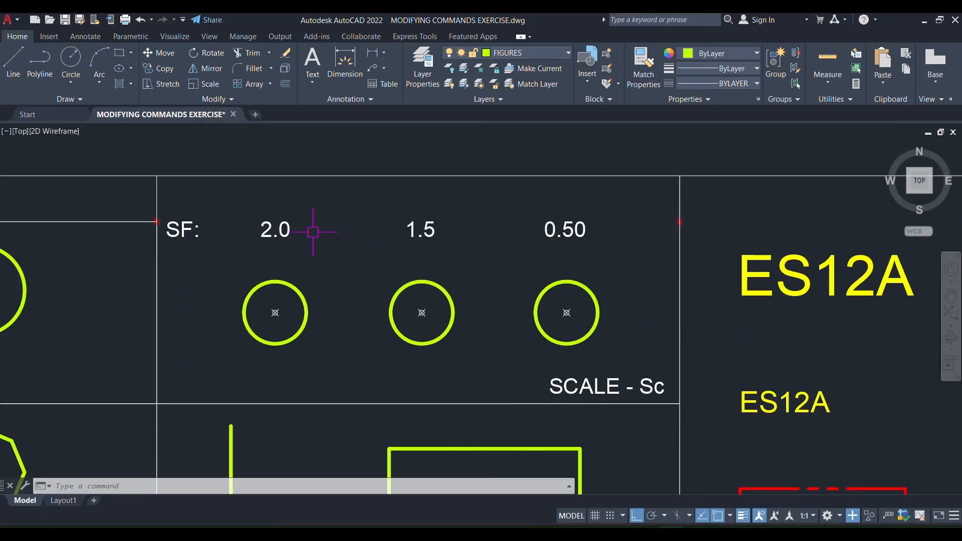
{"action": "scroll", "coordinate": [288, 240], "scroll_direction": "up", "scroll_amount": 2}
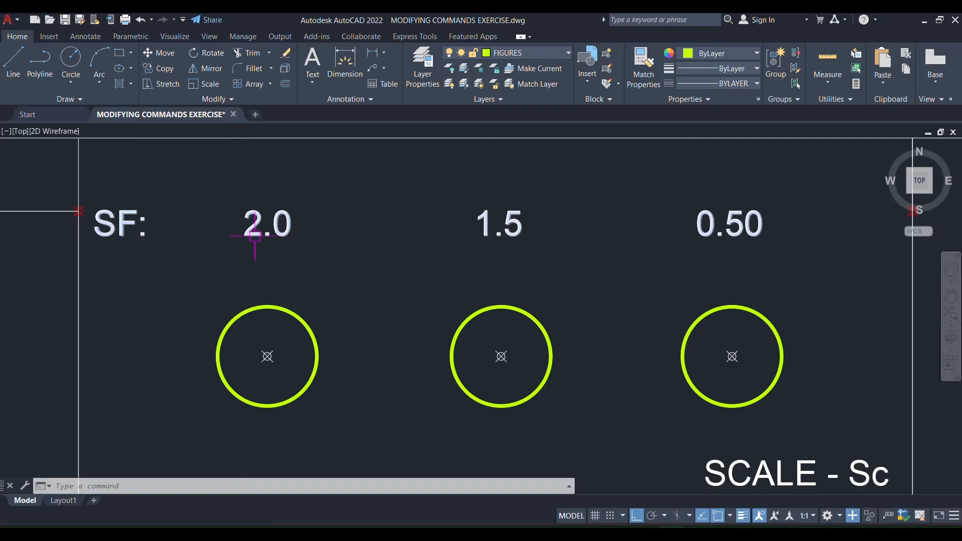
{"action": "scroll", "coordinate": [257, 232], "scroll_direction": "down", "scroll_amount": 2}
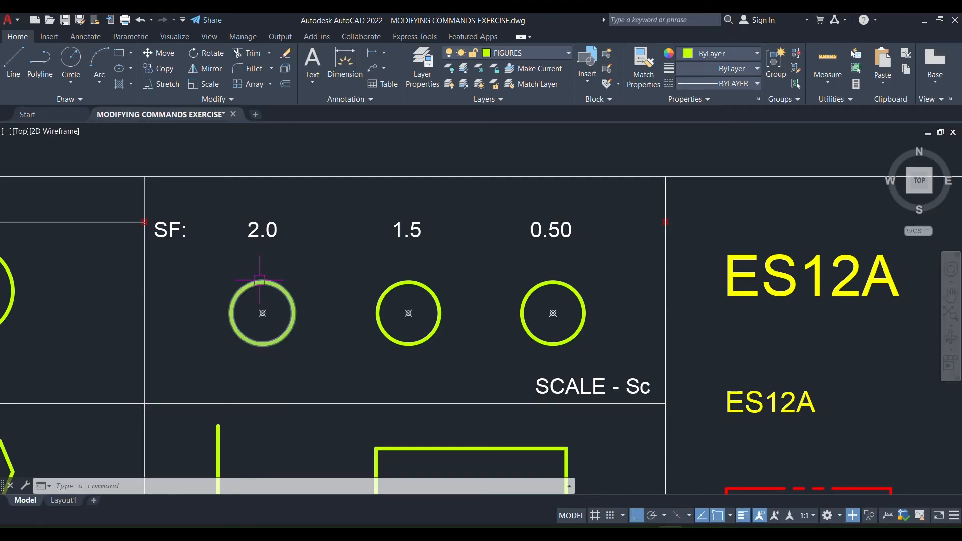
{"action": "scroll", "coordinate": [322, 276], "scroll_direction": "up", "scroll_amount": 2}
{"action": "scroll", "coordinate": [322, 276], "scroll_direction": "down", "scroll_amount": 2}
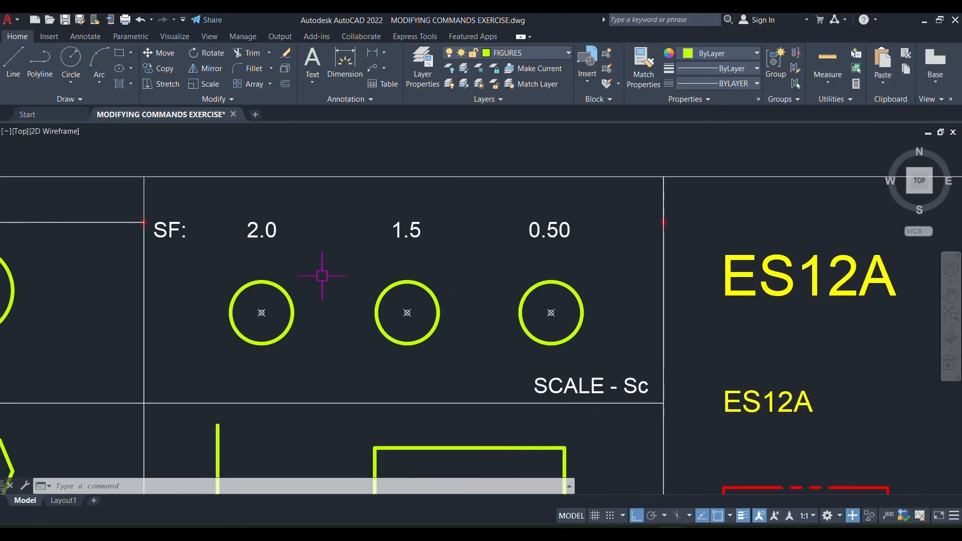
{"action": "middle_click_drag", "start_coordinate": [300, 237], "coordinate": [300, 247]}
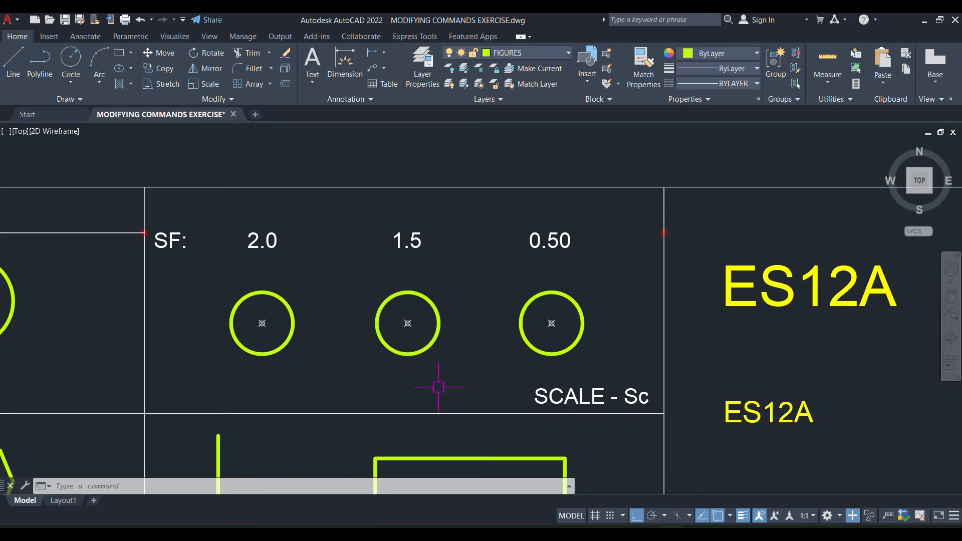
Scale the first circle in the SCALE cell by a factor of 2 about its centre point.
{"action": "type", "text": "SC"}
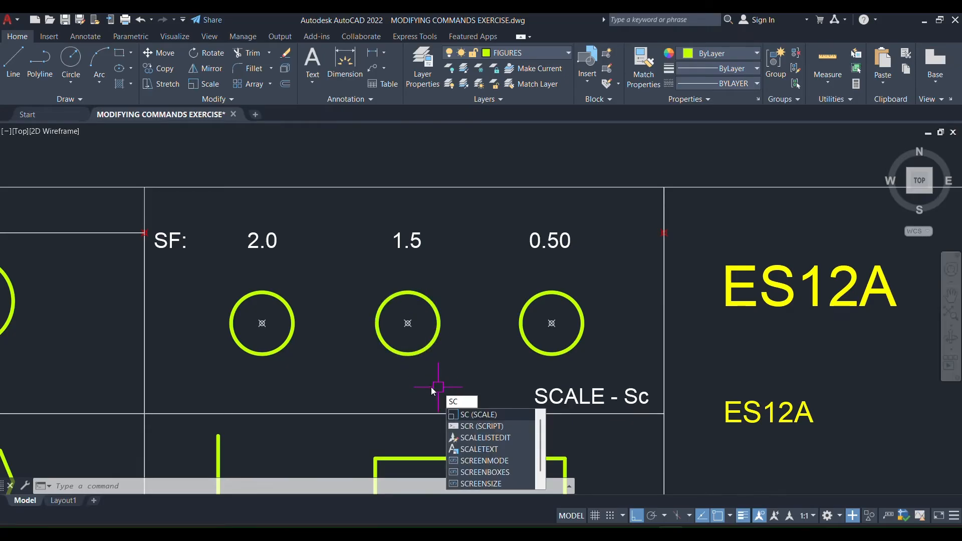
{"action": "key", "text": "Return"}
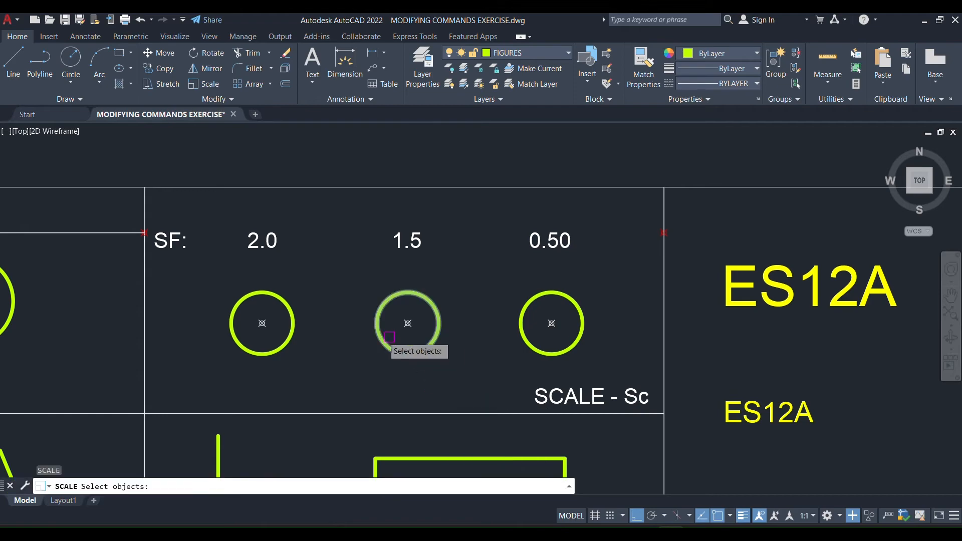
{"action": "left_click", "coordinate": [257, 293]}
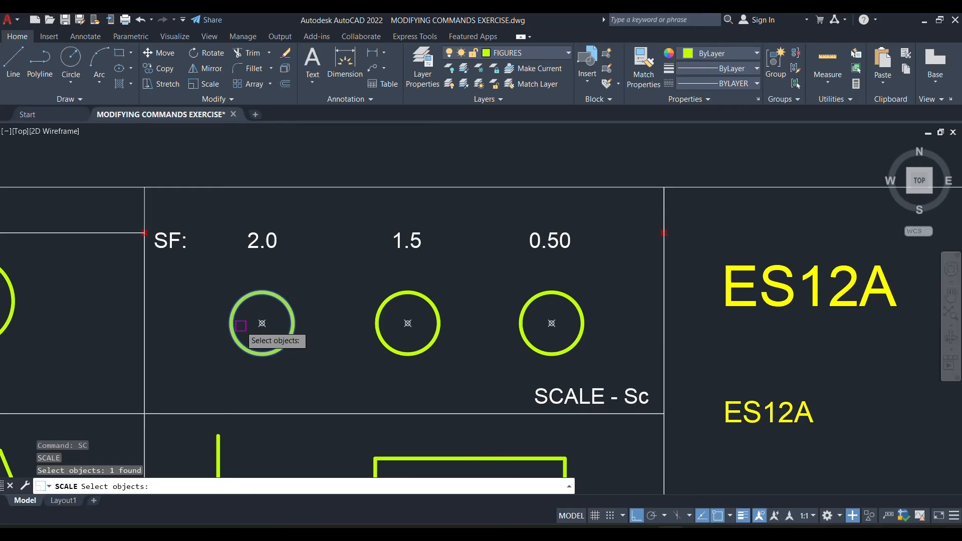
{"action": "key", "text": "Return"}
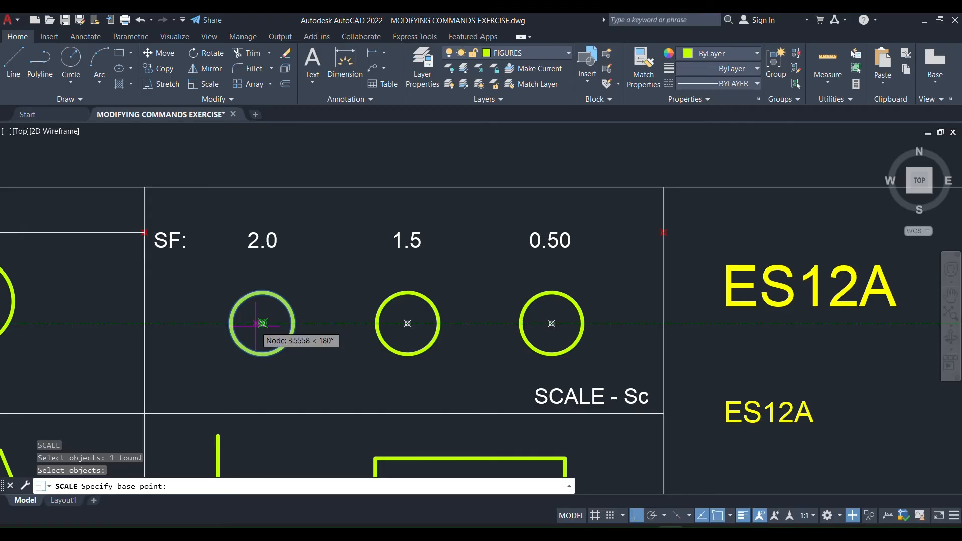
{"action": "left_click", "coordinate": [263, 323]}
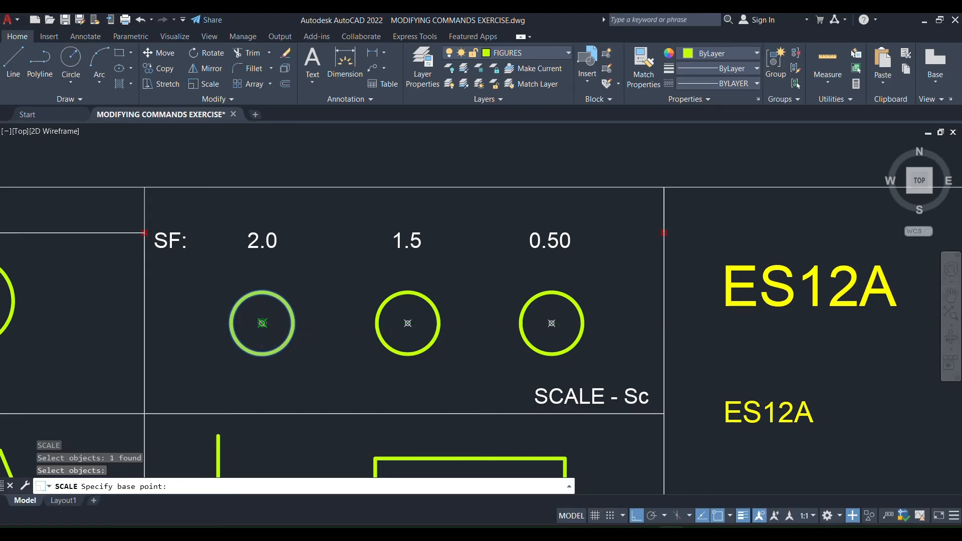
{"action": "left_click", "coordinate": [262, 324]}
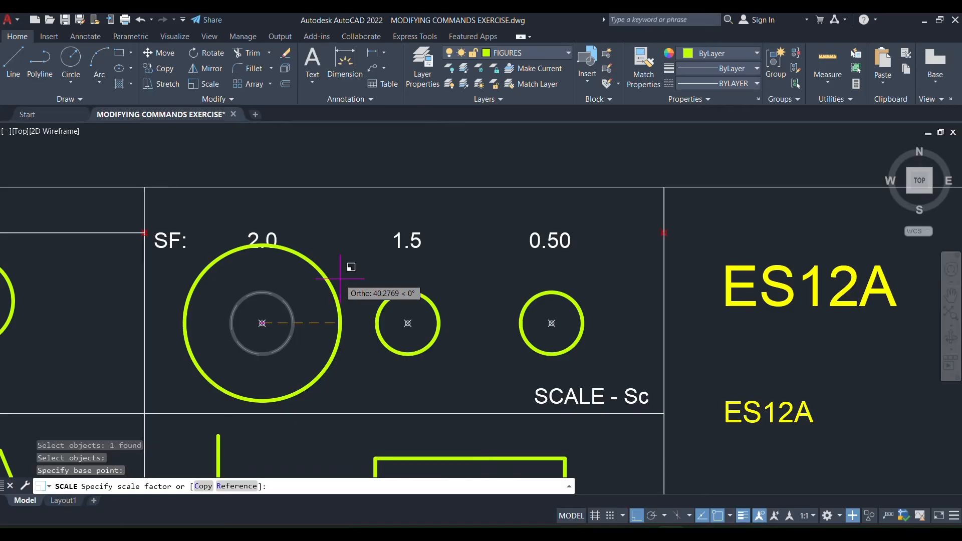
{"action": "type", "text": "2"}
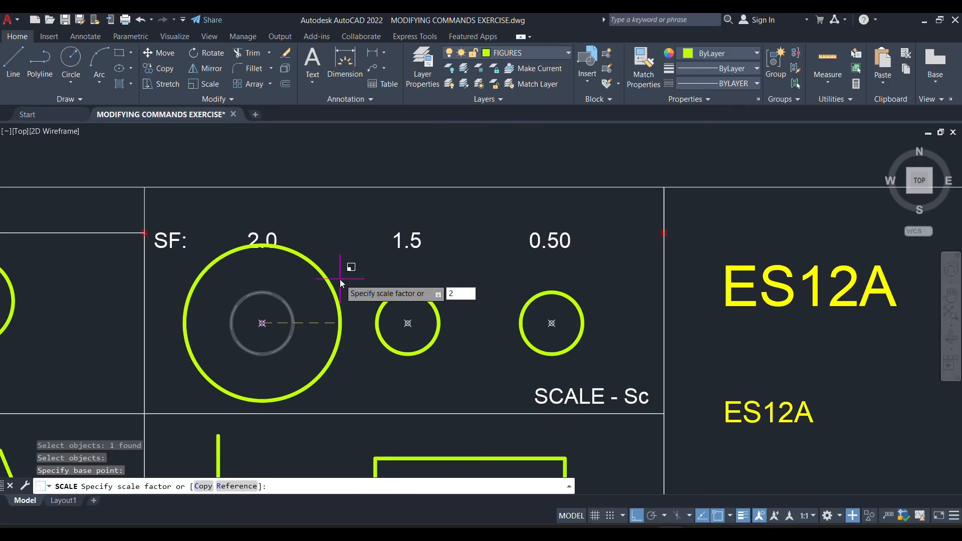
{"action": "key", "text": "Return"}
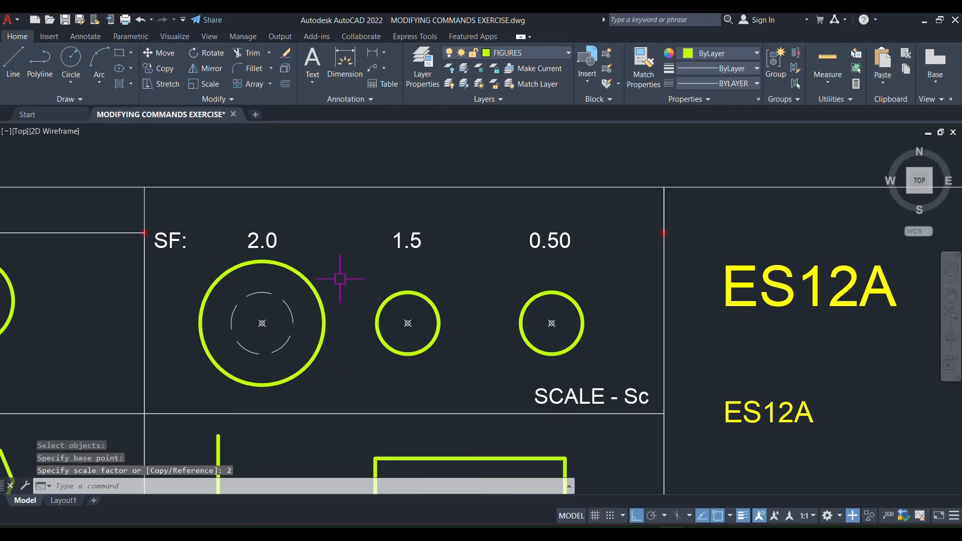
{"action": "key", "text": "Escape"}
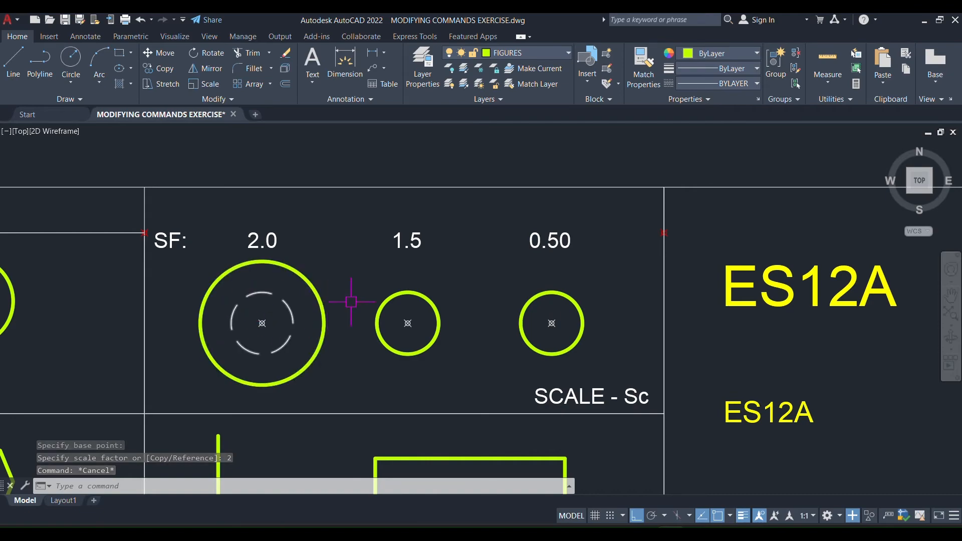
Scale the middle circle in the SCALE cell, together with the dashed circle beneath it, by a factor of 1.5 about its centre point.
{"action": "scroll", "coordinate": [444, 300], "scroll_direction": "up", "scroll_amount": 2}
{"action": "scroll", "coordinate": [376, 237], "scroll_direction": "down", "scroll_amount": 2}
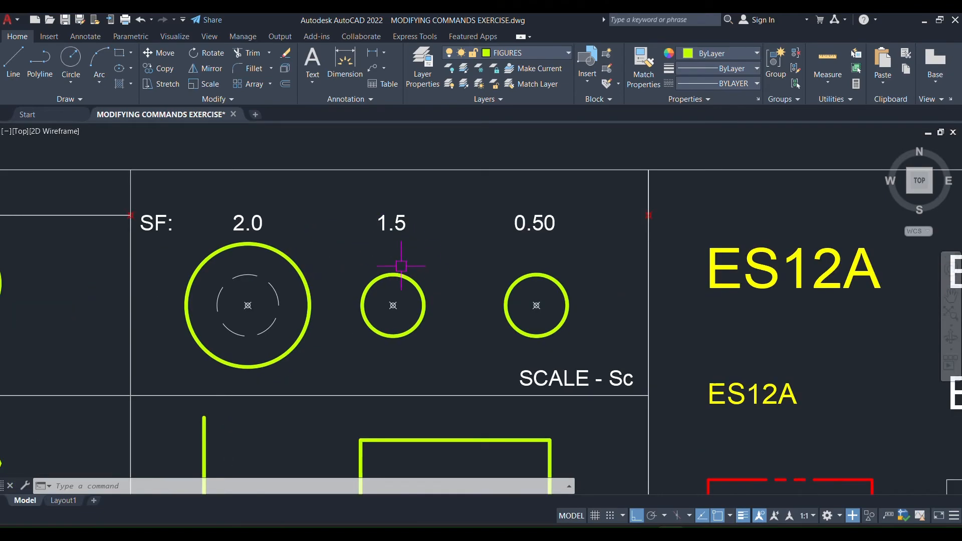
{"action": "left_click", "coordinate": [441, 269]}
{"action": "left_click", "coordinate": [361, 336]}
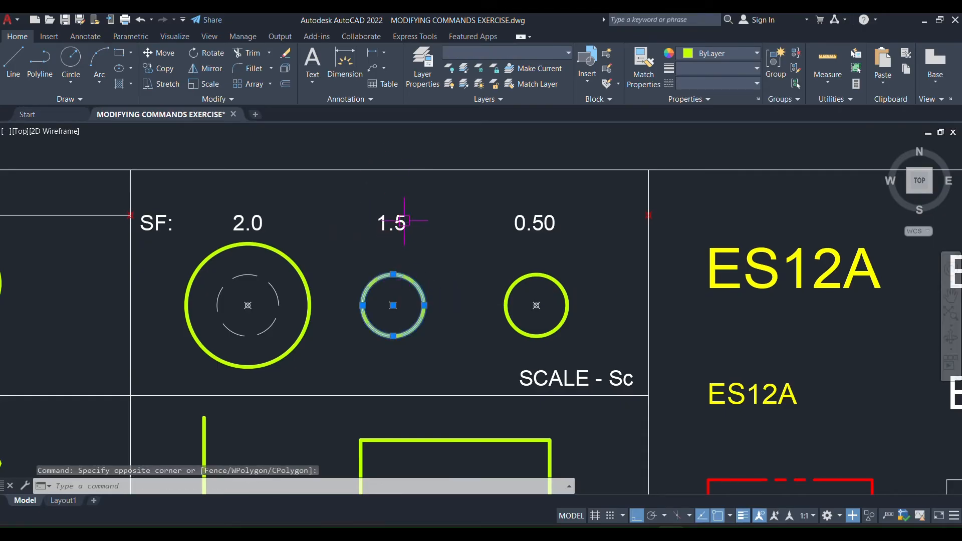
{"action": "type", "text": "sc"}
{"action": "key", "text": "Return"}
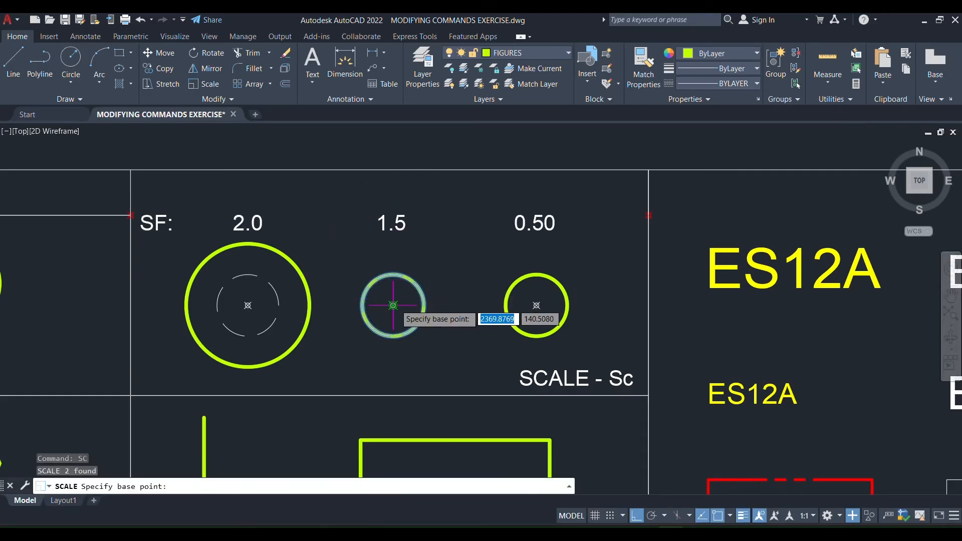
{"action": "left_click", "coordinate": [393, 305]}
{"action": "type", "text": "1.5"}
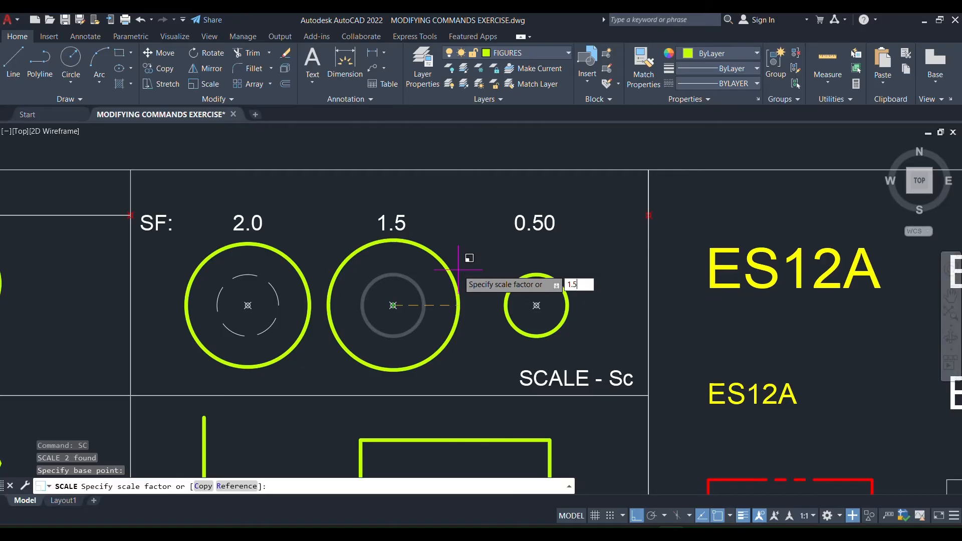
{"action": "key", "text": "Return"}
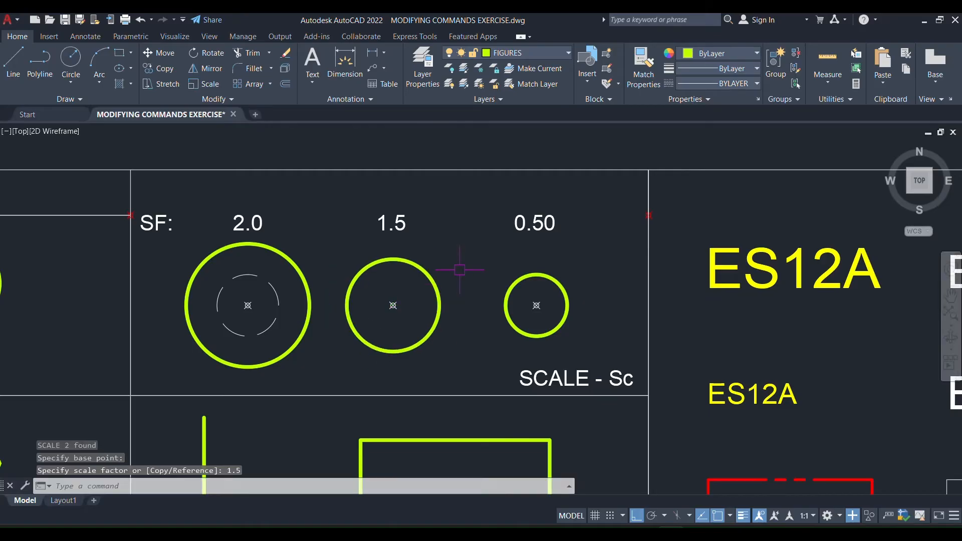
{"action": "key", "text": "Escape"}
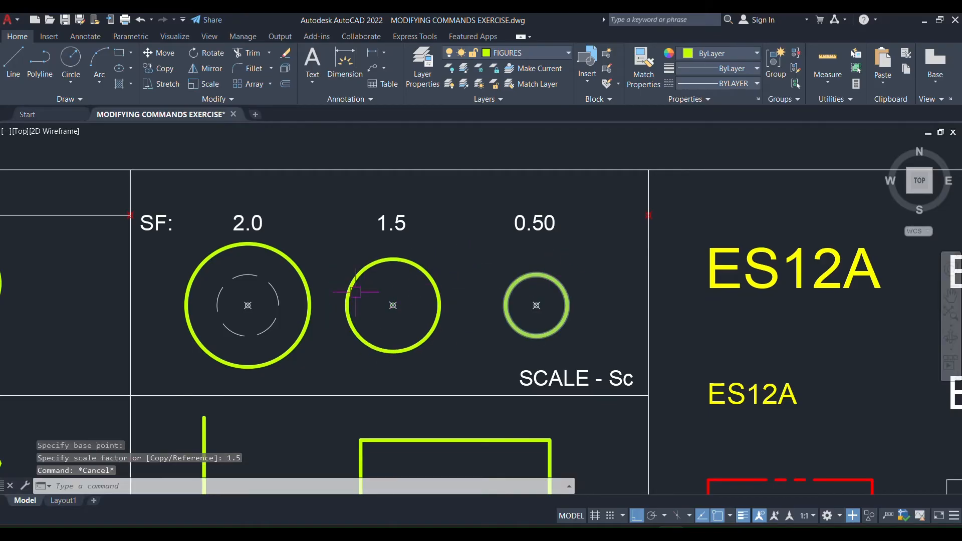
Copy the dashed circle in the SCALE cell from its centre to the centres of the 1.5 and 0.50 circles.
{"action": "left_click", "coordinate": [273, 294]}
{"action": "type", "text": "co"}
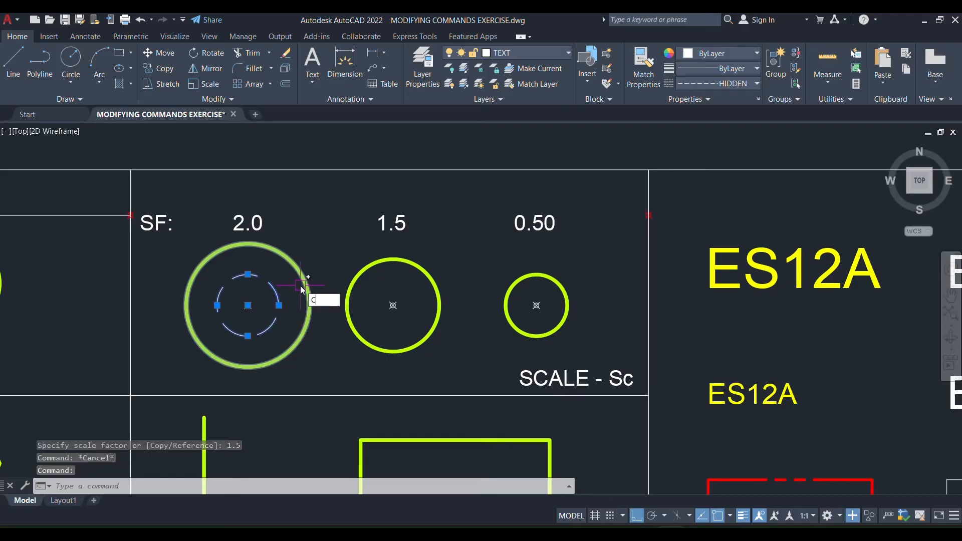
{"action": "key", "text": "Return"}
{"action": "left_click", "coordinate": [253, 304]}
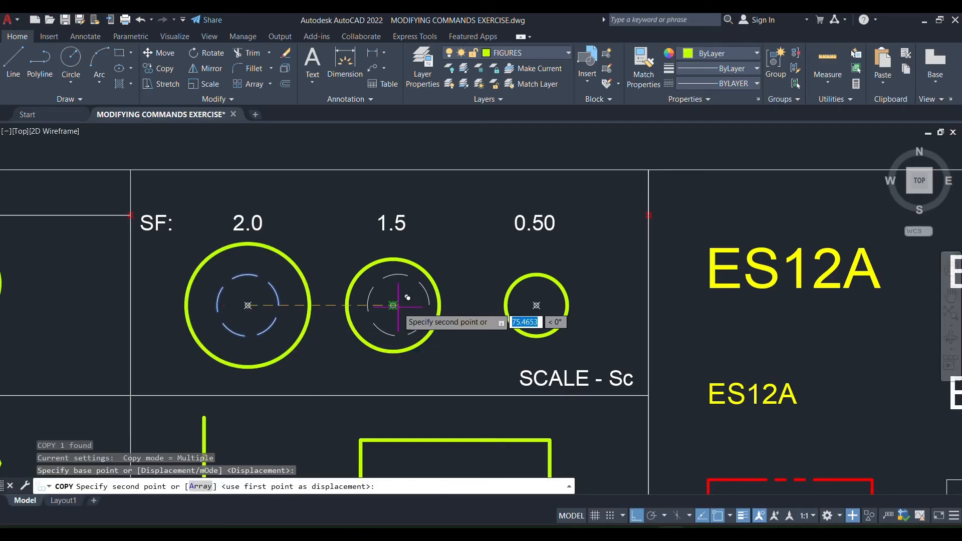
{"action": "left_click", "coordinate": [537, 305]}
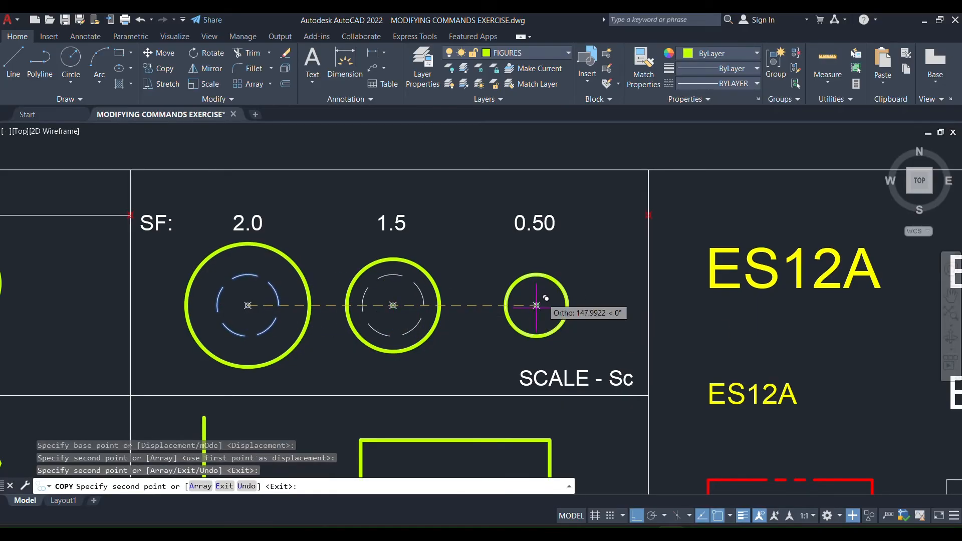
{"action": "key", "text": "Escape"}
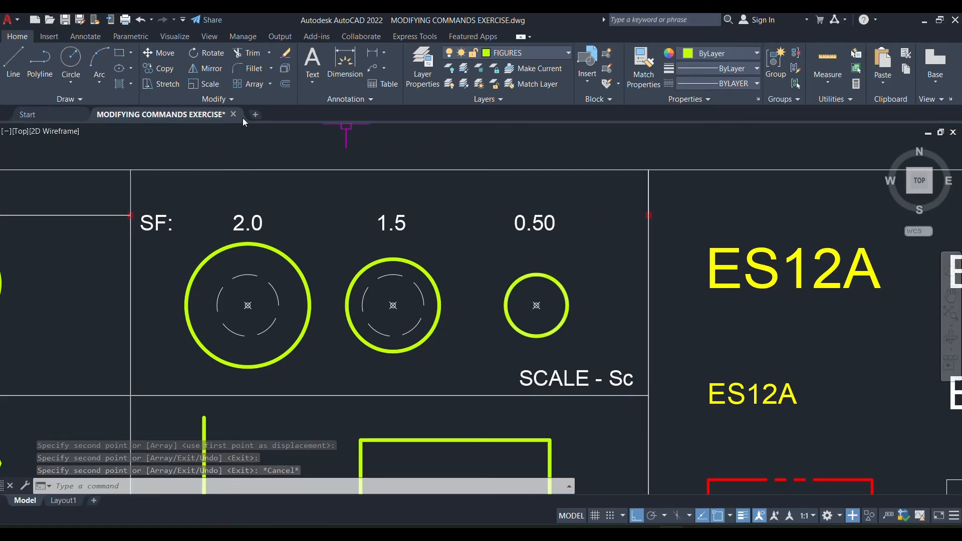
Scale the dashed circle under the 0.50 label by a factor of .5 about its centre point.
{"action": "type", "text": "s"}
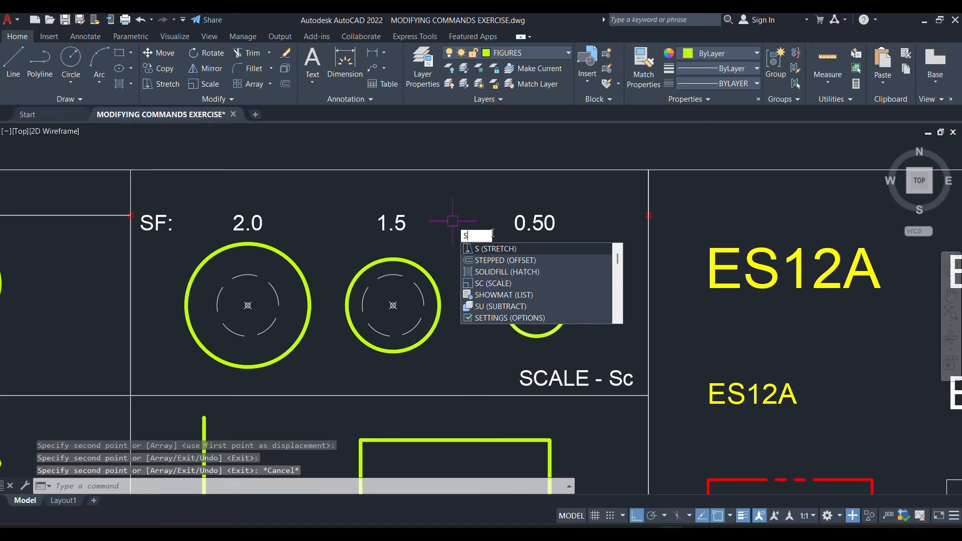
{"action": "type", "text": "c"}
{"action": "key", "text": "Return"}
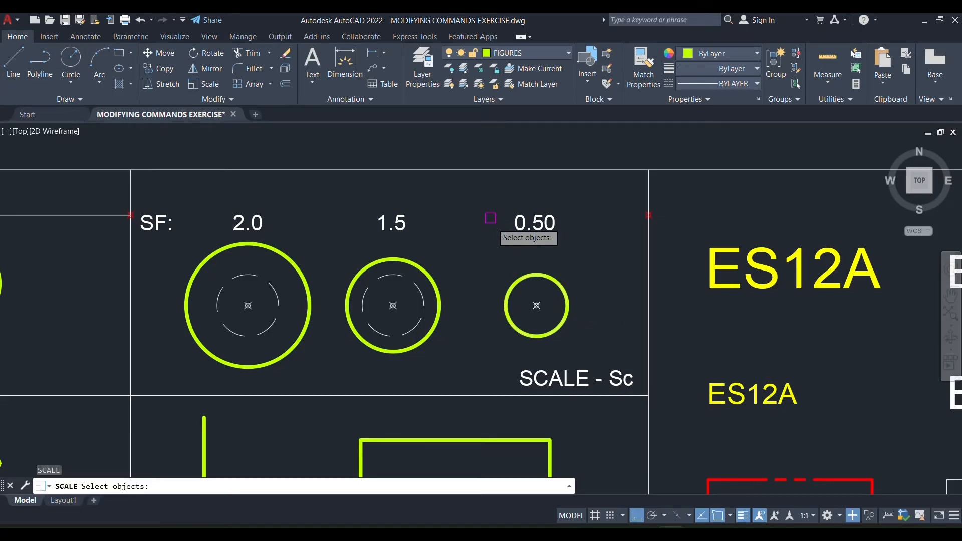
{"action": "left_click", "coordinate": [526, 277]}
{"action": "key", "text": "Return"}
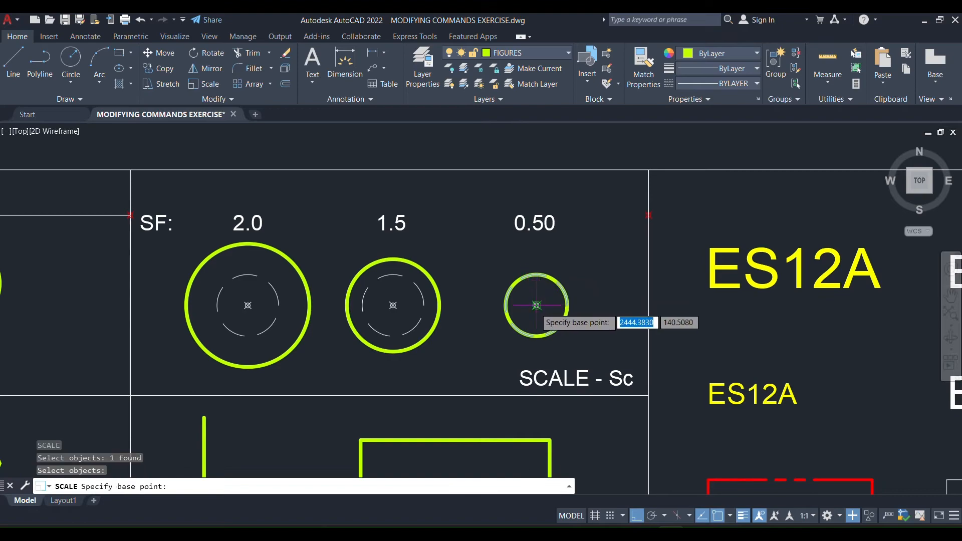
{"action": "left_click", "coordinate": [537, 305]}
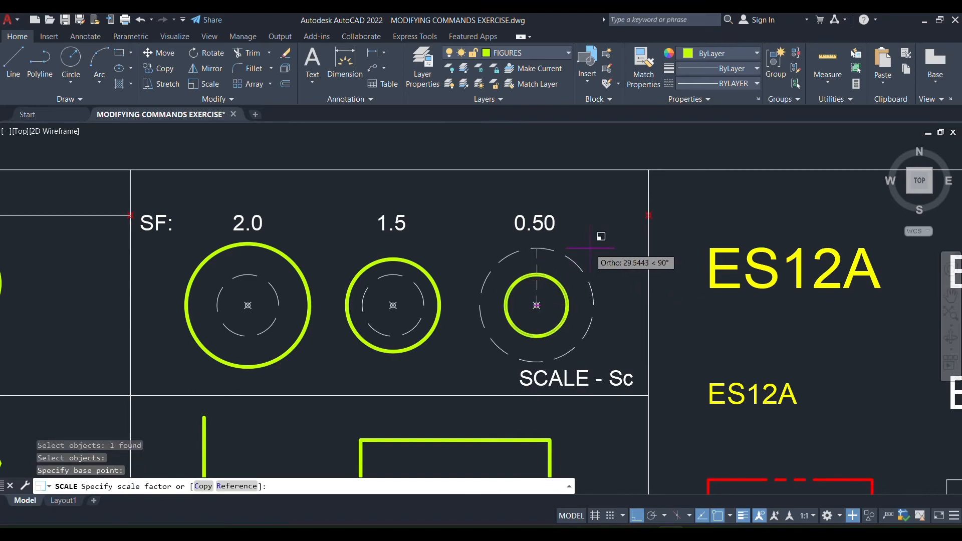
{"action": "type", "text": ".5"}
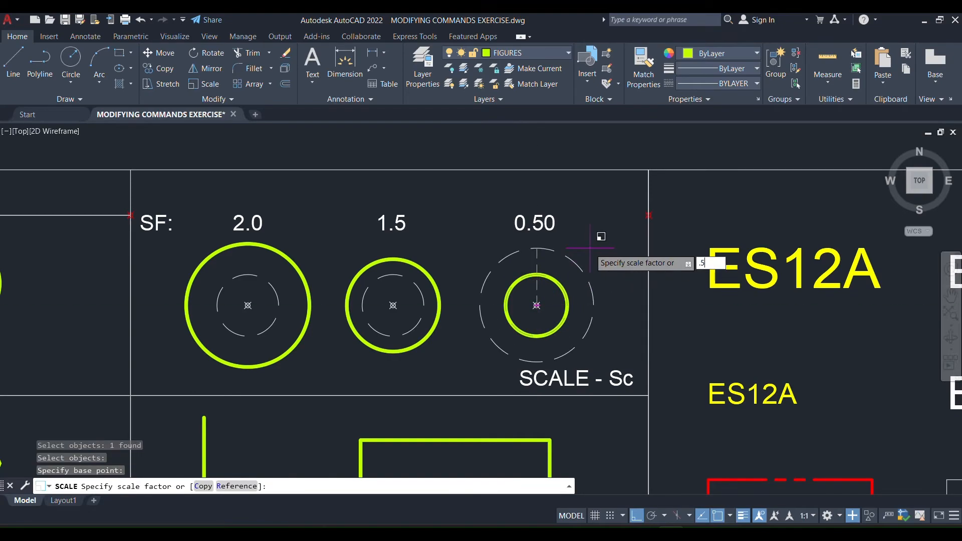
{"action": "key", "text": "Return"}
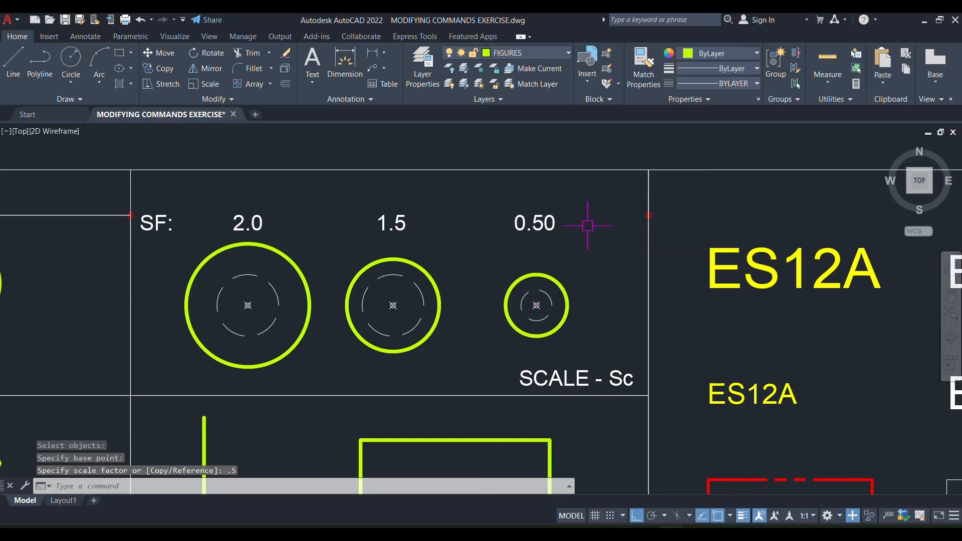
{"action": "key", "text": "Escape"}
Offset the vertical line in the OFFSET cell 10 units to the right, and offset the new line the same way again.
{"action": "middle_click_drag", "start_coordinate": [502, 308], "coordinate": [442, 210]}
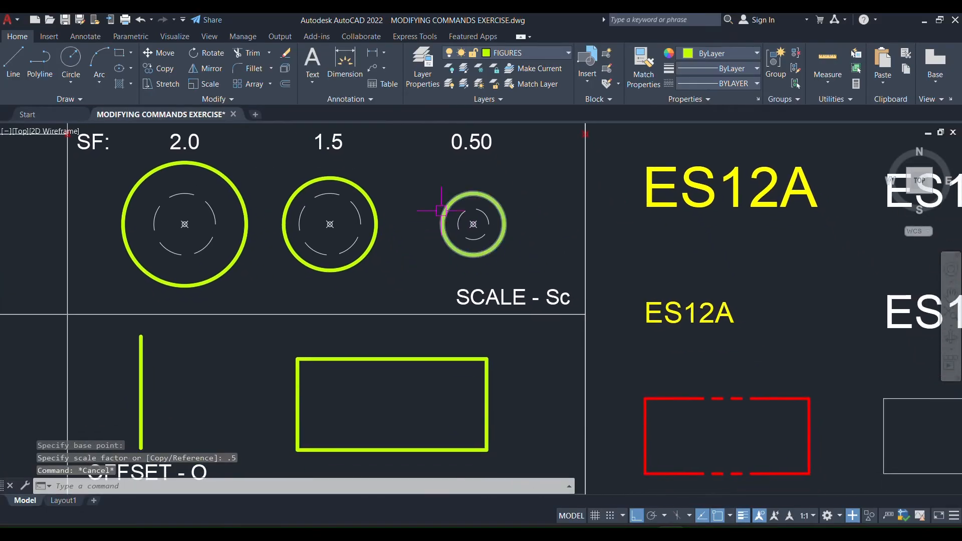
{"action": "scroll", "coordinate": [441, 213], "scroll_direction": "down", "scroll_amount": 5}
{"action": "scroll", "coordinate": [339, 328], "scroll_direction": "up", "scroll_amount": 5}
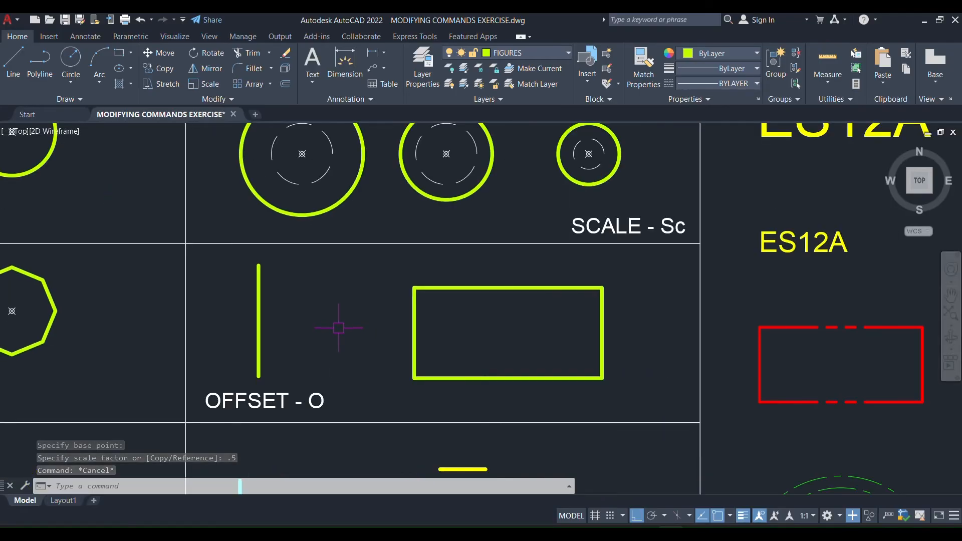
{"action": "middle_click_drag", "start_coordinate": [335, 318], "coordinate": [318, 326]}
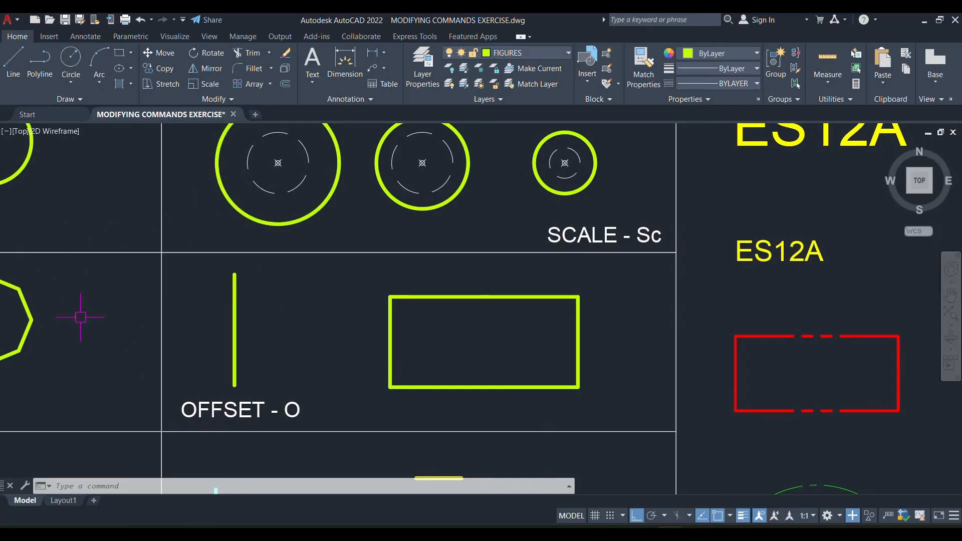
{"action": "middle_click_drag", "start_coordinate": [259, 362], "coordinate": [317, 365]}
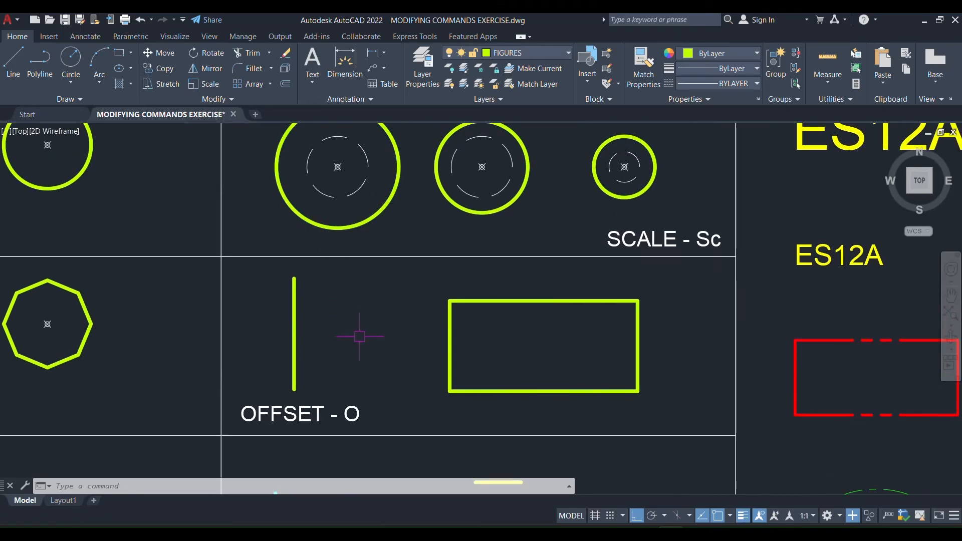
{"action": "type", "text": "O"}
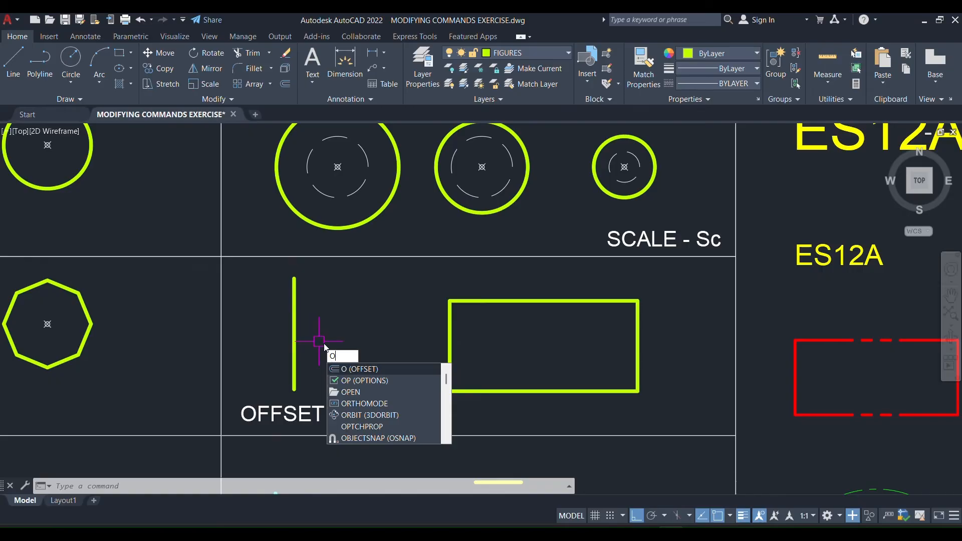
{"action": "key", "text": "Return"}
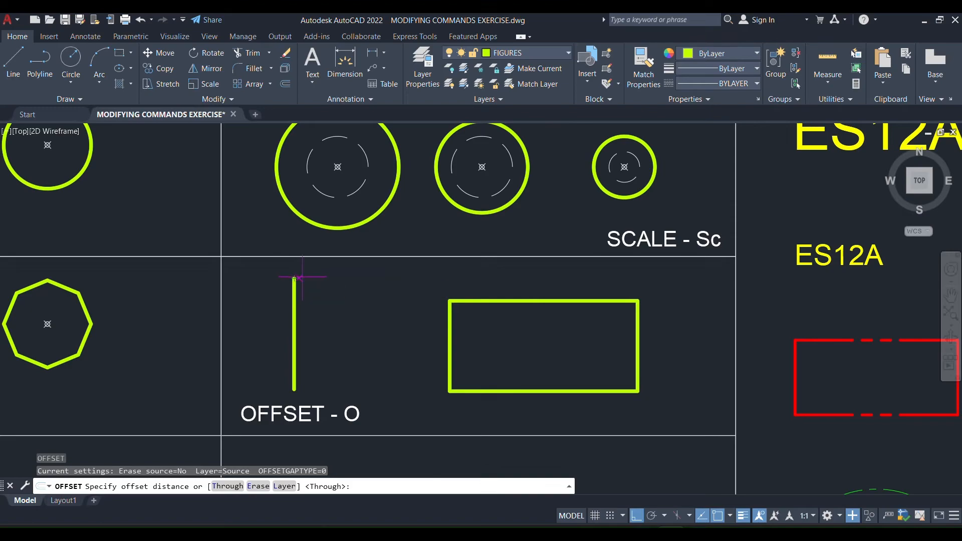
{"action": "type", "text": "10"}
{"action": "key", "text": "Return"}
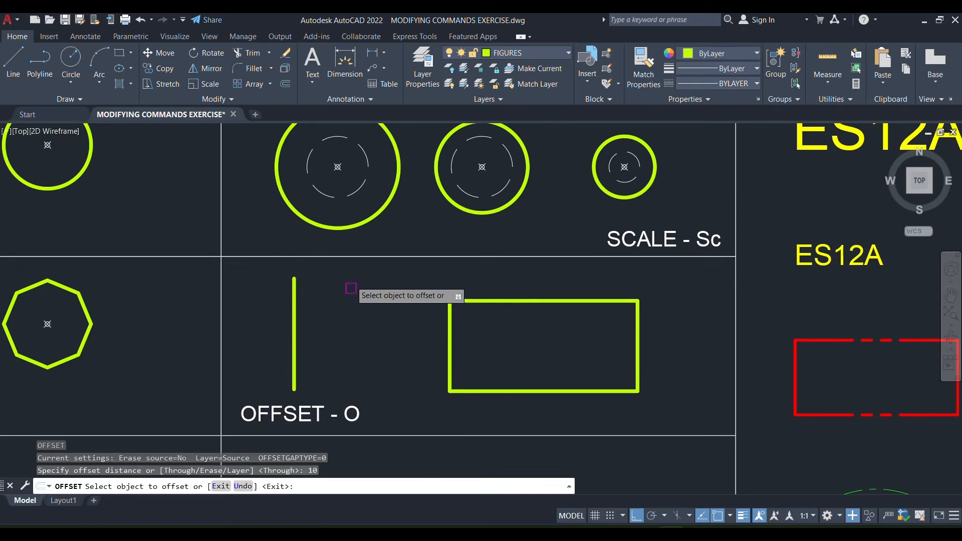
{"action": "left_click", "coordinate": [297, 323]}
{"action": "left_click", "coordinate": [362, 327]}
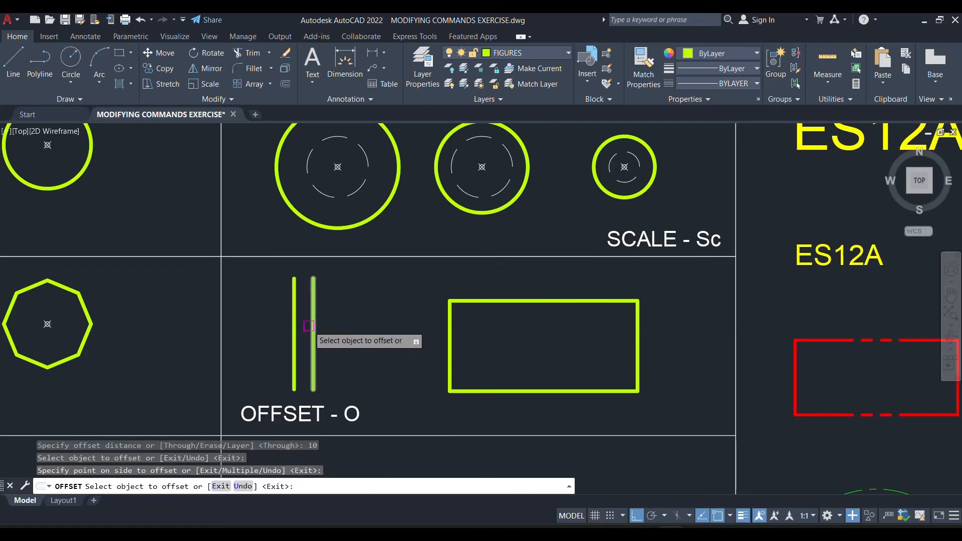
{"action": "left_click", "coordinate": [314, 326]}
{"action": "left_click", "coordinate": [393, 329]}
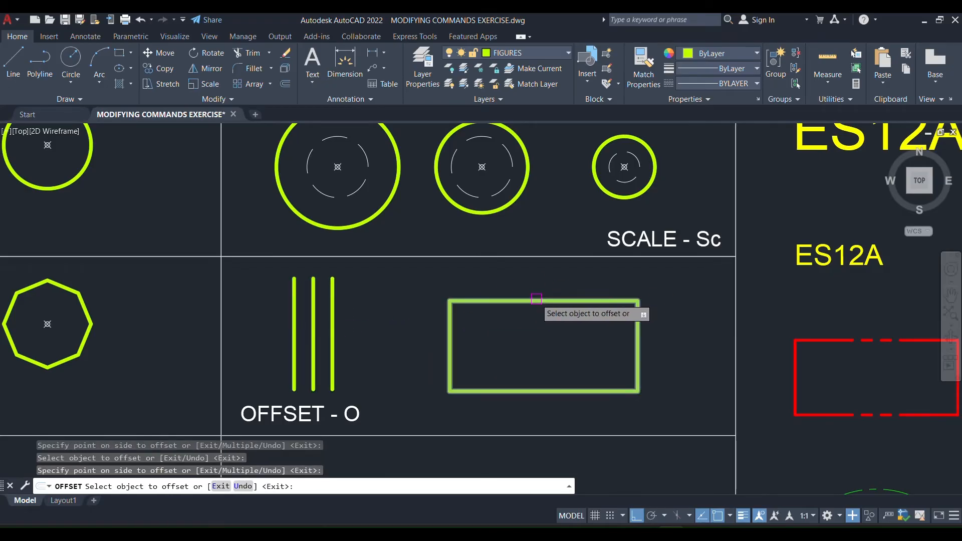
Offset the OFFSET cell's rectangle by 10 units inward and outward, and offset the inner rectangle inward once more.
{"action": "left_click", "coordinate": [523, 301]}
{"action": "left_click", "coordinate": [541, 350]}
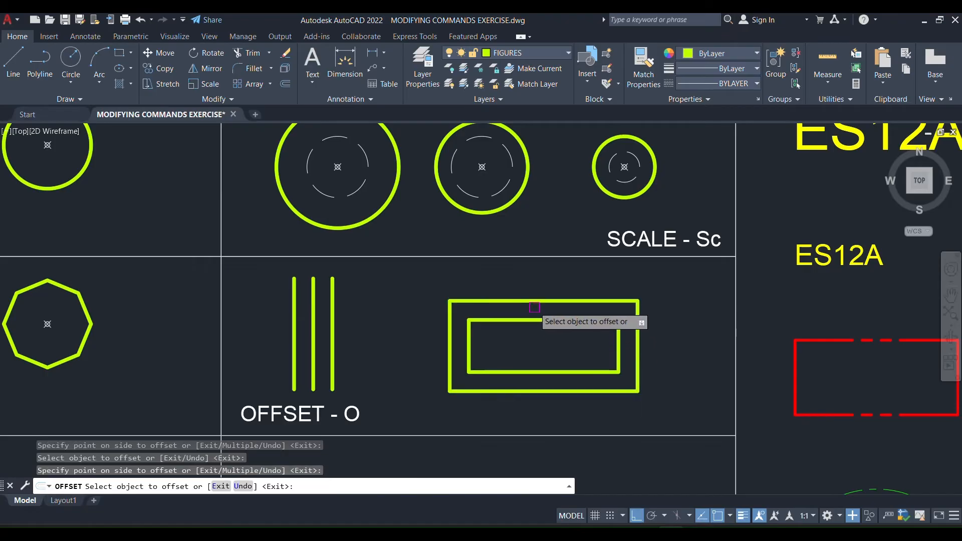
{"action": "left_click", "coordinate": [540, 301]}
{"action": "left_click", "coordinate": [540, 277]}
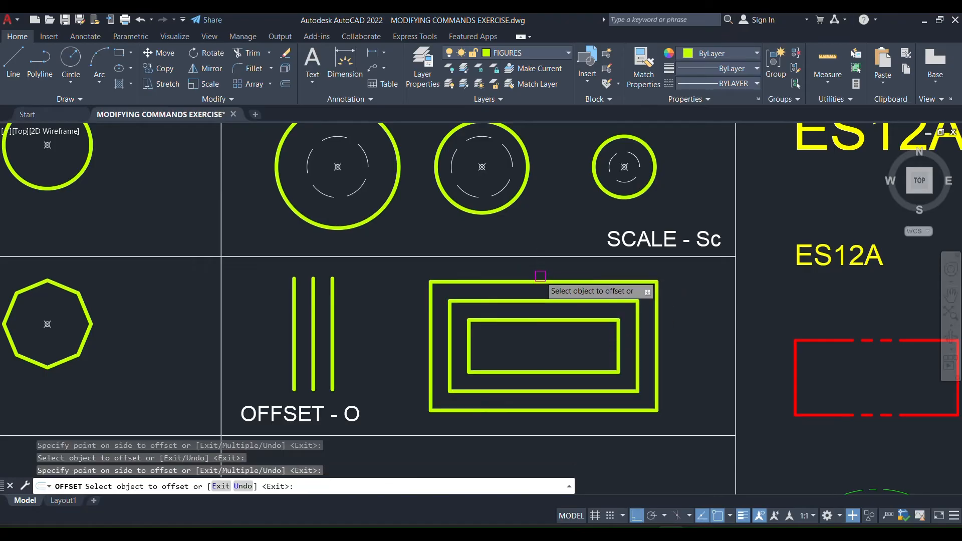
{"action": "left_click", "coordinate": [540, 320]}
{"action": "left_click", "coordinate": [532, 333]}
{"action": "key", "text": "Escape"}
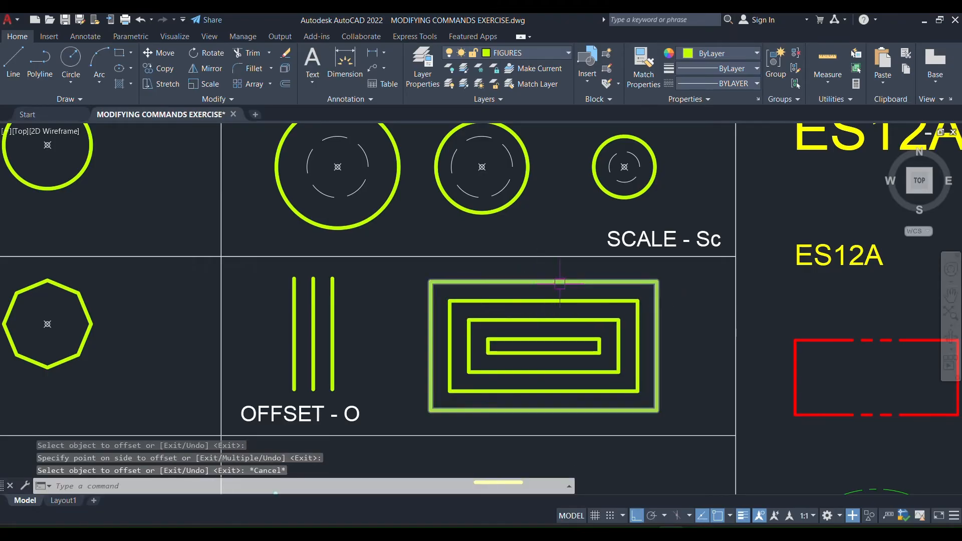
Change the "TRIM - Tr" label below the cyan, yellow, brown and orange figures to "FILLET - F".
{"action": "middle_click_drag", "start_coordinate": [578, 366], "coordinate": [505, 309]}
{"action": "scroll", "coordinate": [373, 343], "scroll_direction": "down", "scroll_amount": 3}
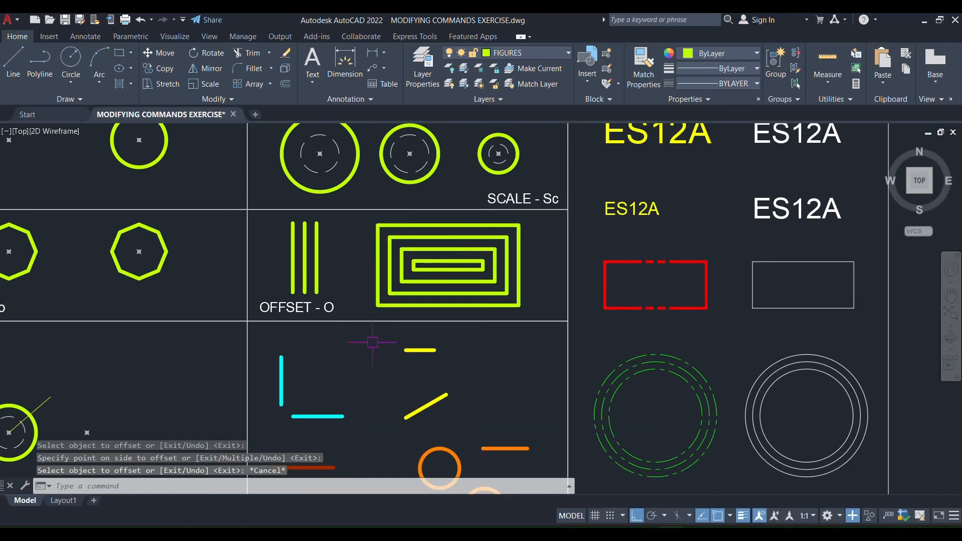
{"action": "scroll", "coordinate": [380, 246], "scroll_direction": "up", "scroll_amount": 2}
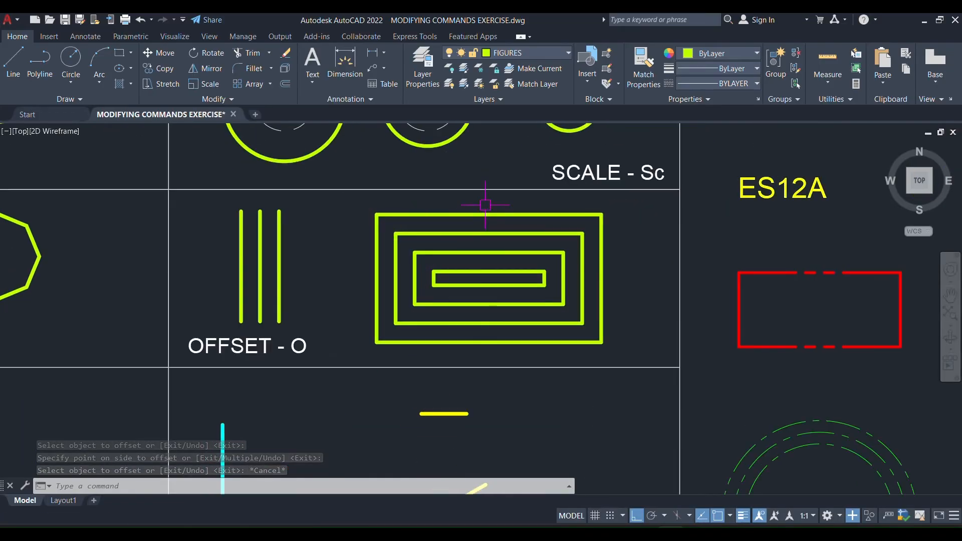
{"action": "middle_click_drag", "start_coordinate": [441, 311], "coordinate": [424, 163]}
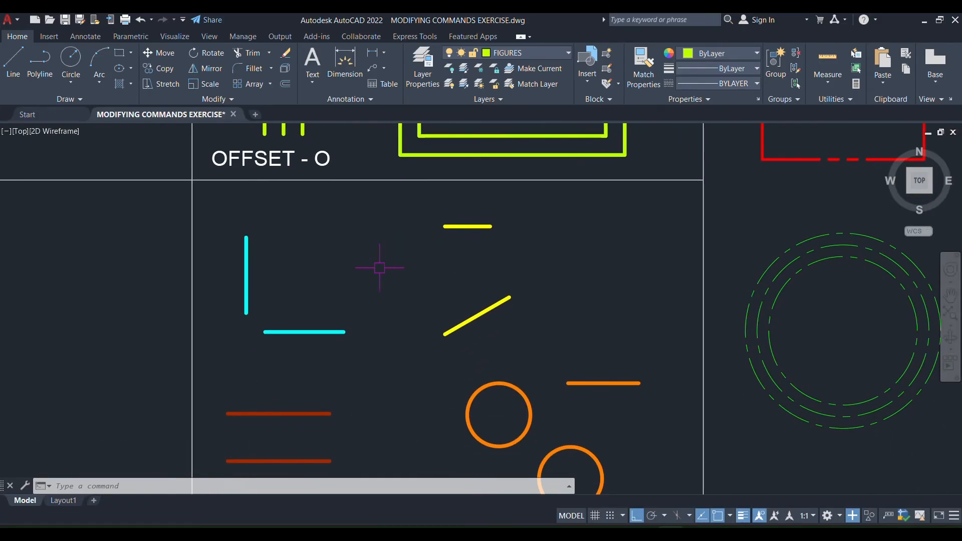
{"action": "scroll", "coordinate": [380, 268], "scroll_direction": "down", "scroll_amount": 2}
{"action": "mouse_move", "coordinate": [389, 344]}
{"action": "middle_mouse_down"}
{"action": "mouse_move", "coordinate": [391, 273]}
{"action": "mouse_move", "coordinate": [384, 304]}
{"action": "mouse_move", "coordinate": [374, 268]}
{"action": "mouse_move", "coordinate": [382, 293]}
{"action": "middle_mouse_up"}
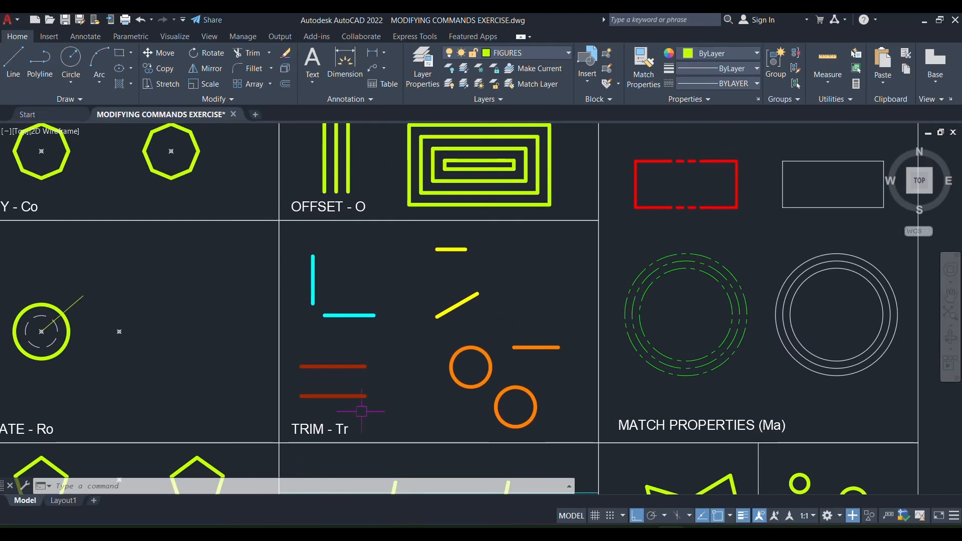
{"action": "mouse_move", "coordinate": [342, 428]}
{"action": "middle_mouse_down"}
{"action": "mouse_move", "coordinate": [352, 348]}
{"action": "mouse_move", "coordinate": [336, 163]}
{"action": "mouse_move", "coordinate": [340, 410]}
{"action": "middle_mouse_up"}
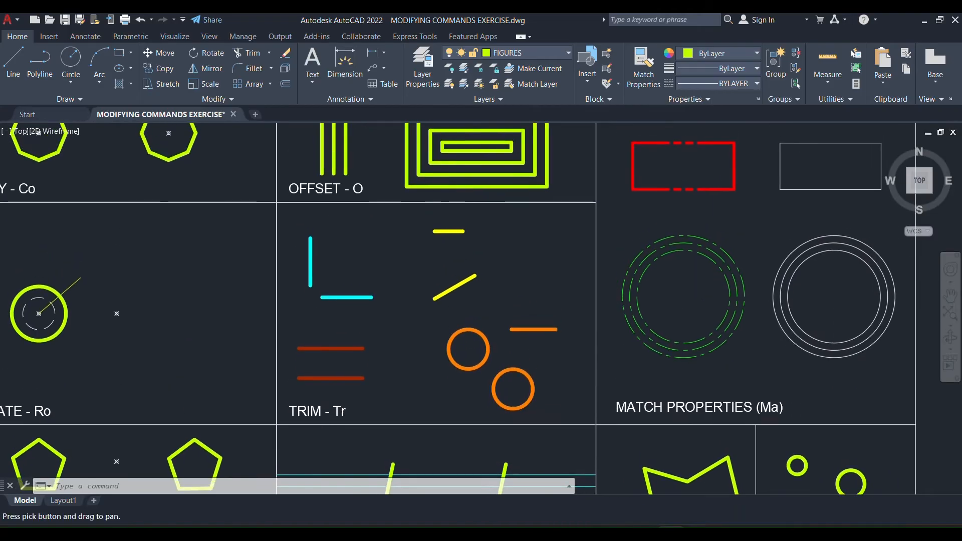
{"action": "left_click", "coordinate": [316, 412]}
{"action": "scroll", "coordinate": [316, 404], "scroll_direction": "up", "scroll_amount": 4}
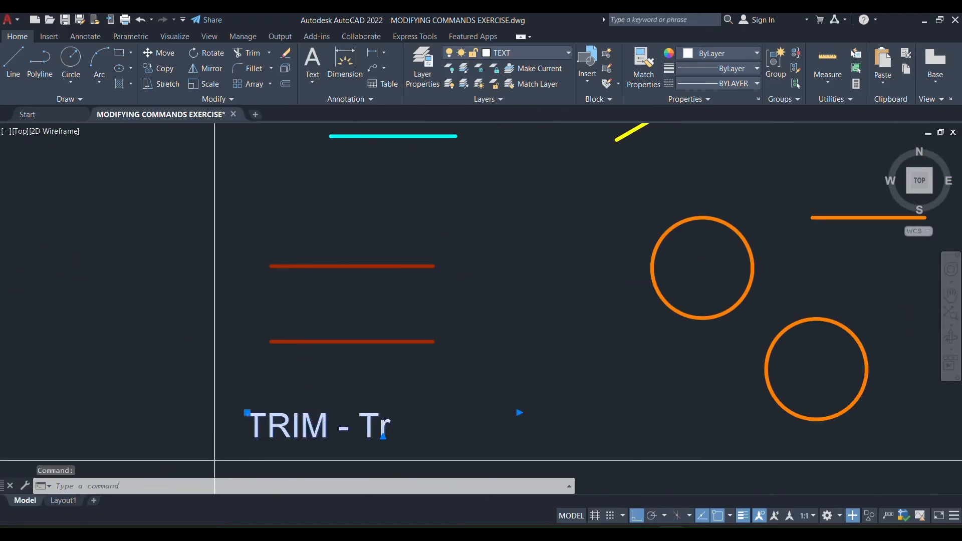
{"action": "double_click", "coordinate": [316, 426]}
{"action": "left_click_drag", "start_coordinate": [328, 426], "coordinate": [200, 419]}
{"action": "type", "text": "F"}
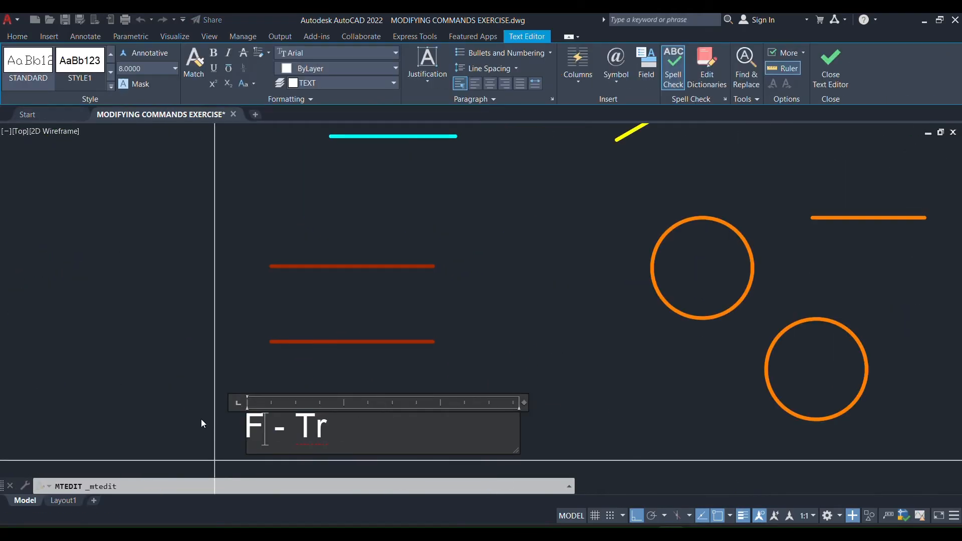
{"action": "type", "text": "ILLET"}
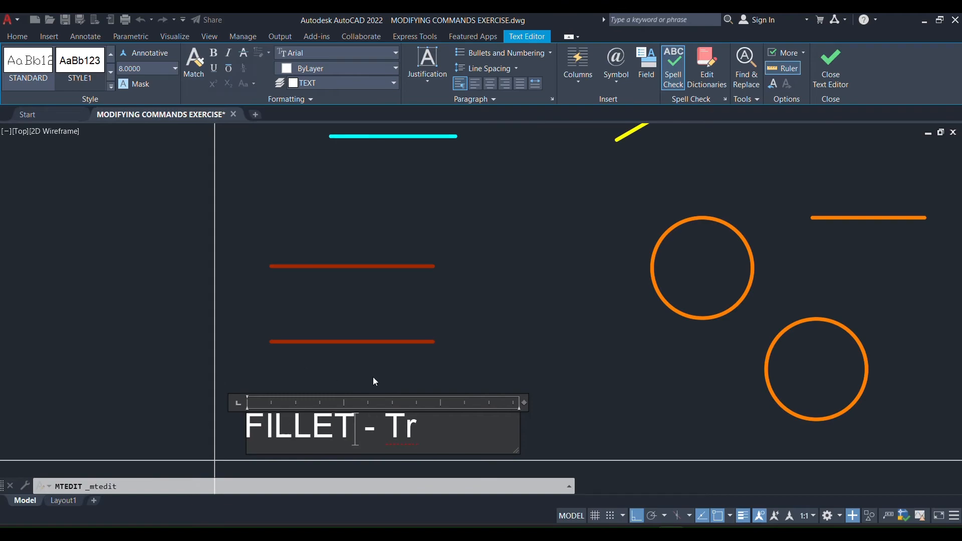
{"action": "left_click", "coordinate": [539, 308]}
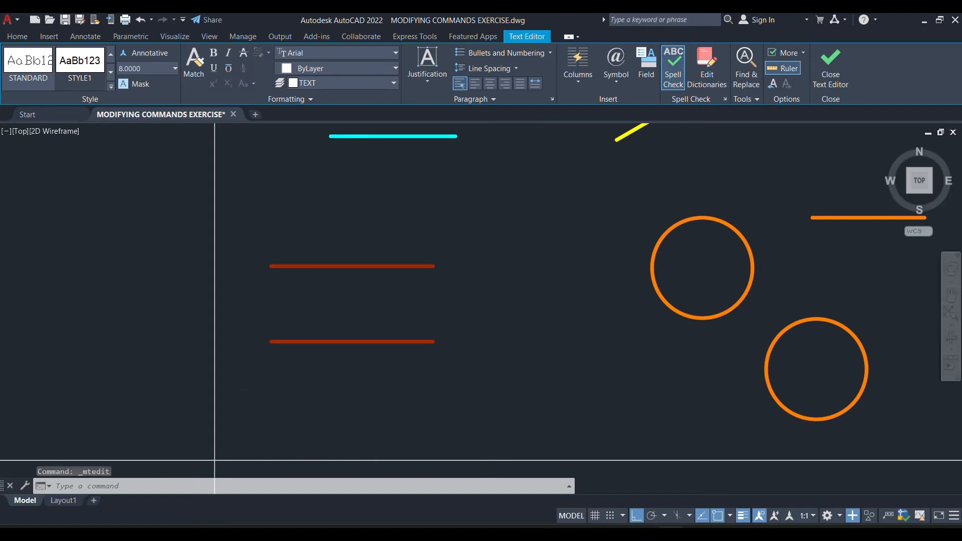
Fillet the corner between the cyan horizontal and vertical lines in the FILLET cell with a radius of 10.
{"action": "scroll", "coordinate": [540, 308], "scroll_direction": "down", "scroll_amount": 4}
{"action": "middle_click_drag", "start_coordinate": [536, 297], "coordinate": [409, 366]}
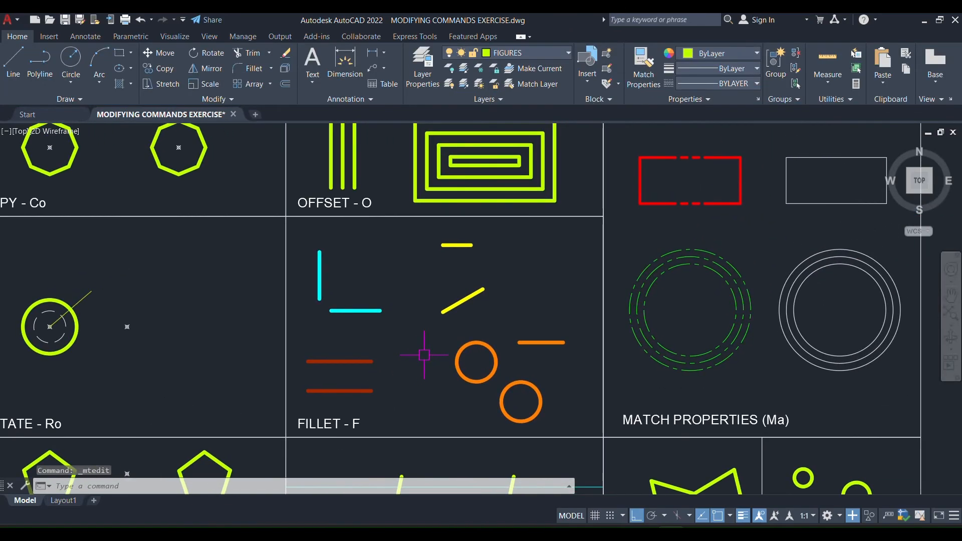
{"action": "type", "text": "F"}
{"action": "key", "text": "Return"}
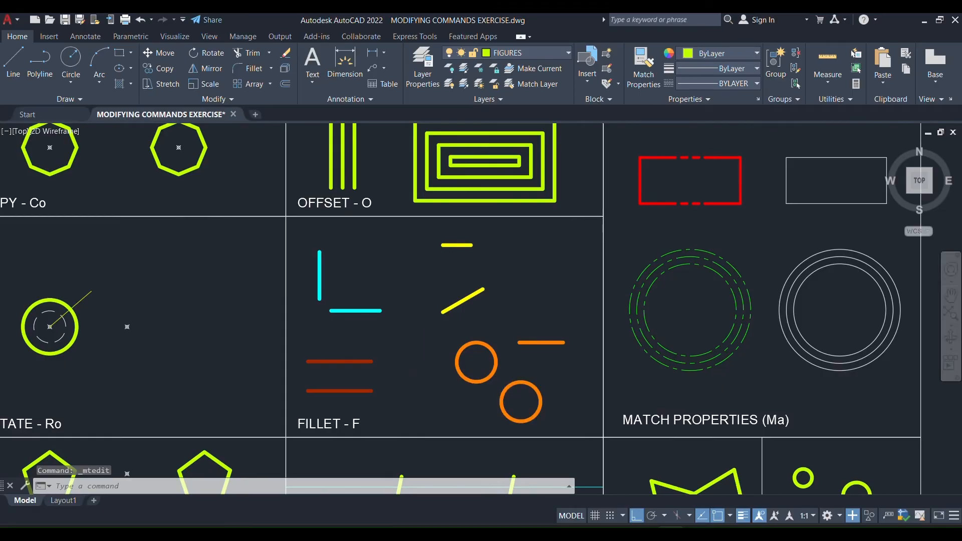
{"action": "scroll", "coordinate": [307, 294], "scroll_direction": "up", "scroll_amount": 2}
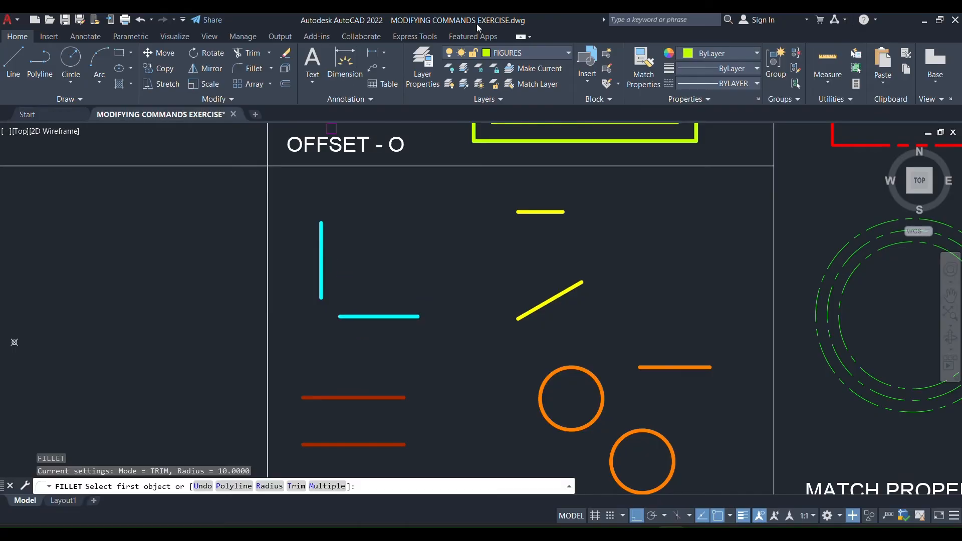
{"action": "left_click", "coordinate": [345, 316]}
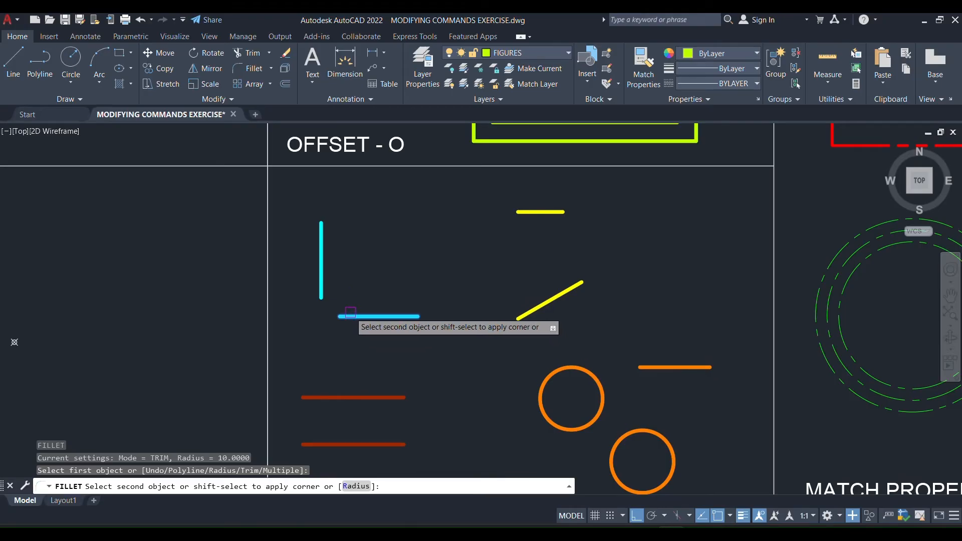
{"action": "left_click", "coordinate": [323, 284]}
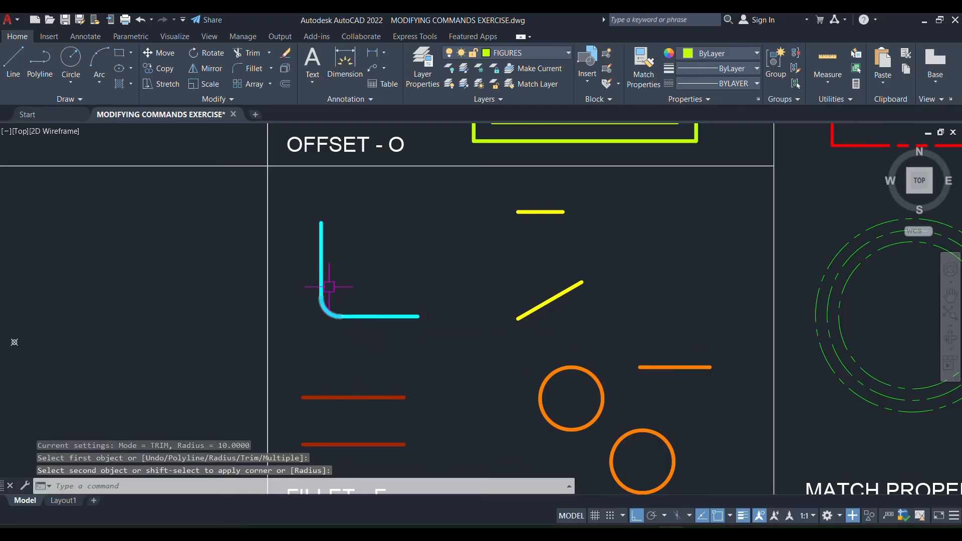
Add a radius dimension to the cyan fillet arc, placing its text just inside the corner.
{"action": "scroll", "coordinate": [321, 308], "scroll_direction": "up", "scroll_amount": 4}
{"action": "left_click", "coordinate": [326, 315]}
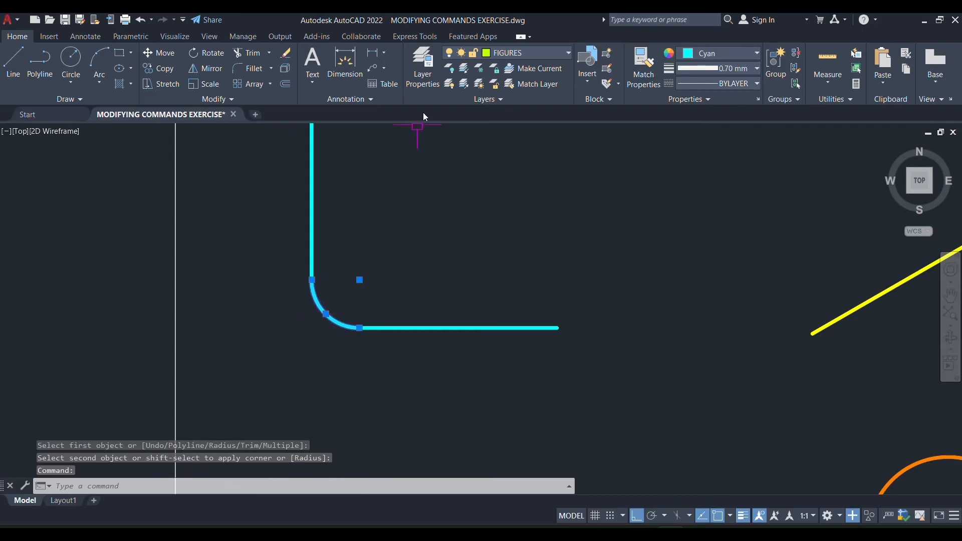
{"action": "left_click", "coordinate": [384, 54]}
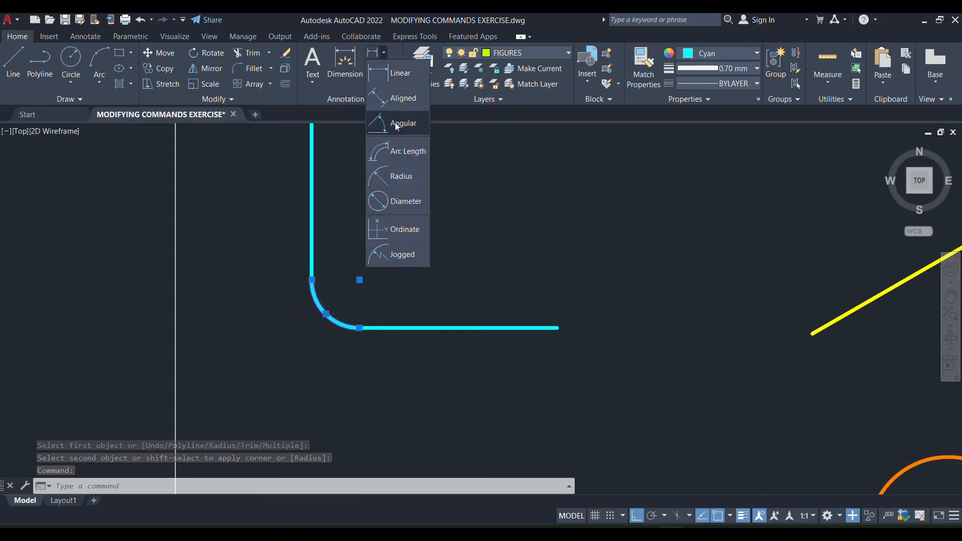
{"action": "left_click", "coordinate": [385, 178]}
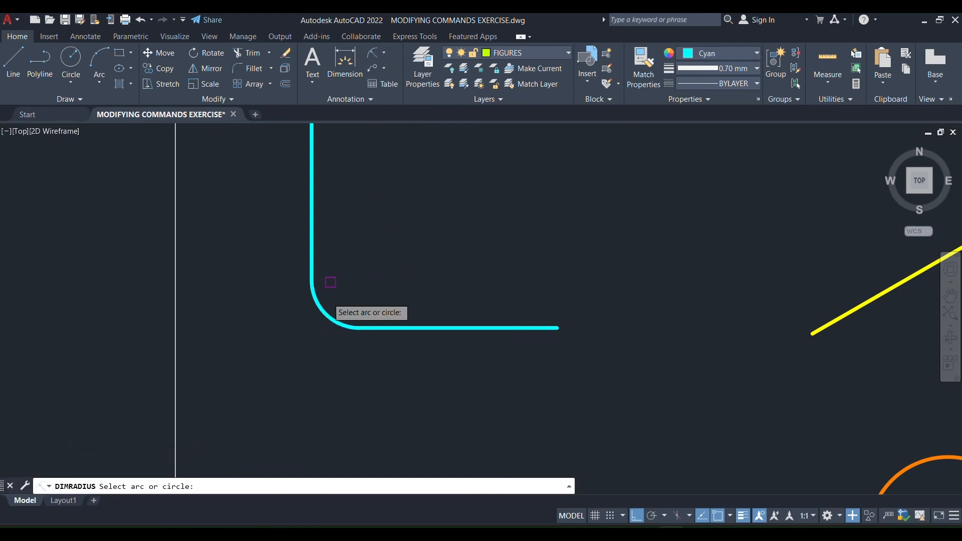
{"action": "left_click", "coordinate": [325, 316]}
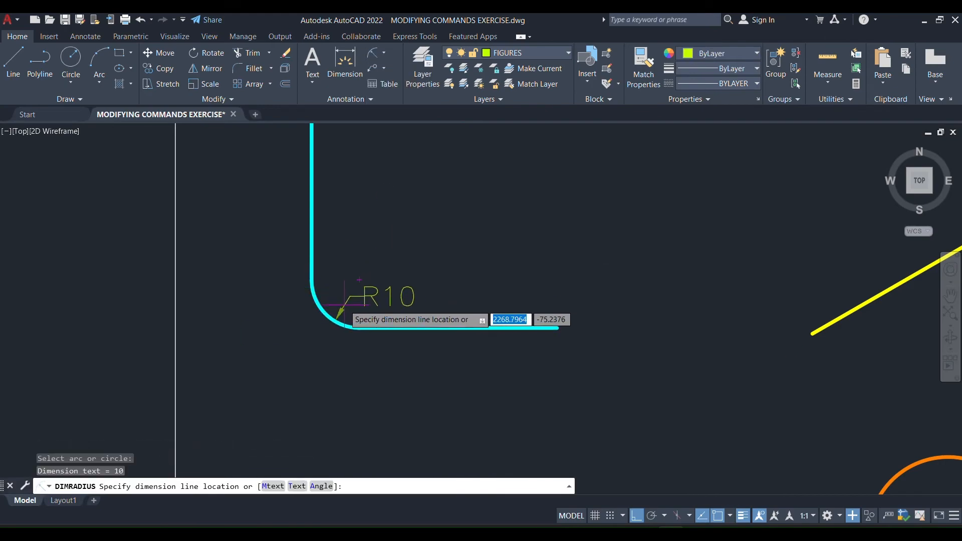
{"action": "left_click", "coordinate": [352, 291]}
{"action": "scroll", "coordinate": [357, 249], "scroll_direction": "down", "scroll_amount": 2}
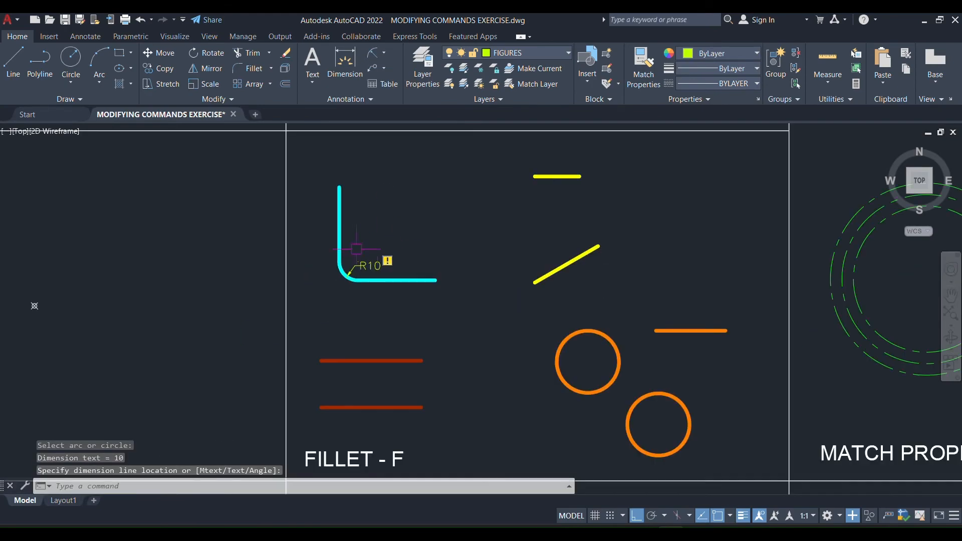
{"action": "middle_click_drag", "start_coordinate": [449, 231], "coordinate": [366, 263]}
{"action": "key", "text": "Escape"}
Fillet the same two cyan lines again with a radius of 20.
{"action": "scroll", "coordinate": [253, 297], "scroll_direction": "up", "scroll_amount": 1}
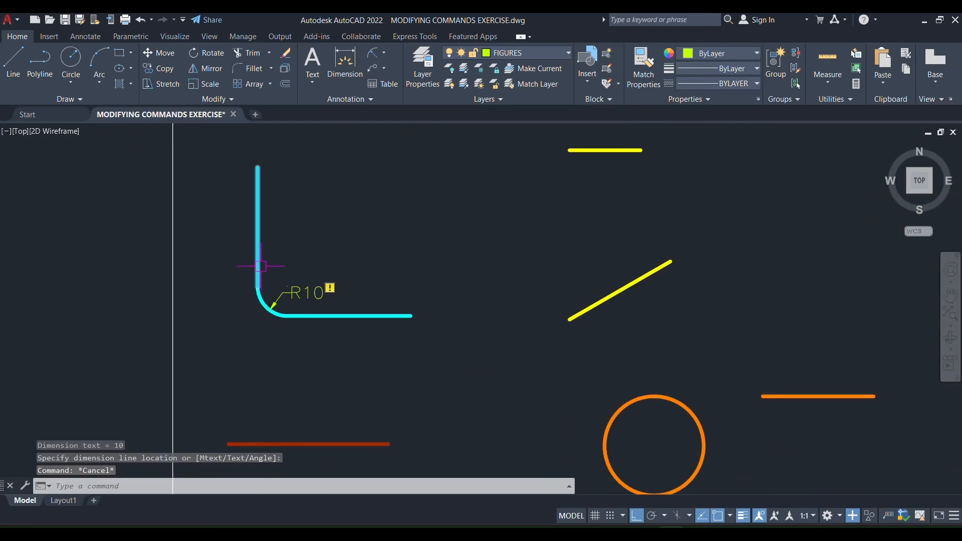
{"action": "type", "text": "f"}
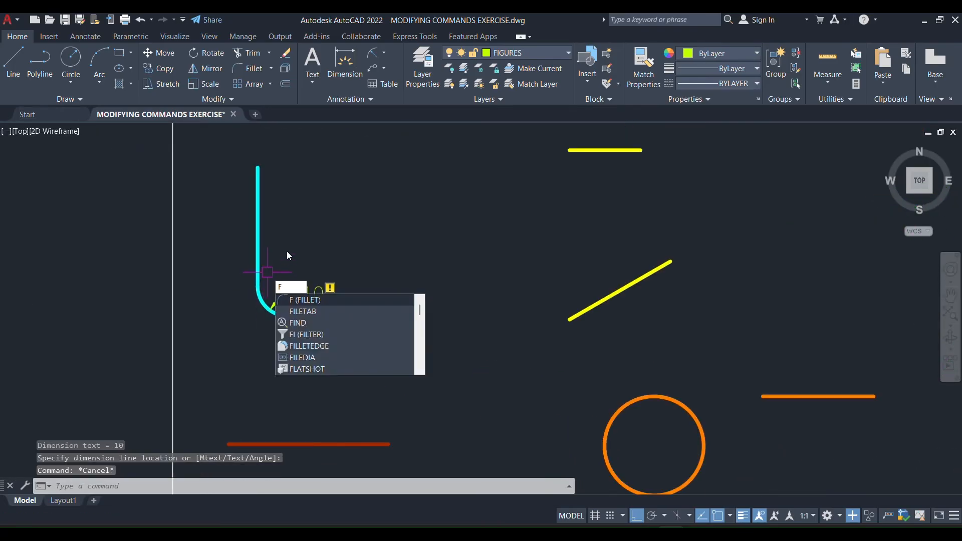
{"action": "key", "text": "Return"}
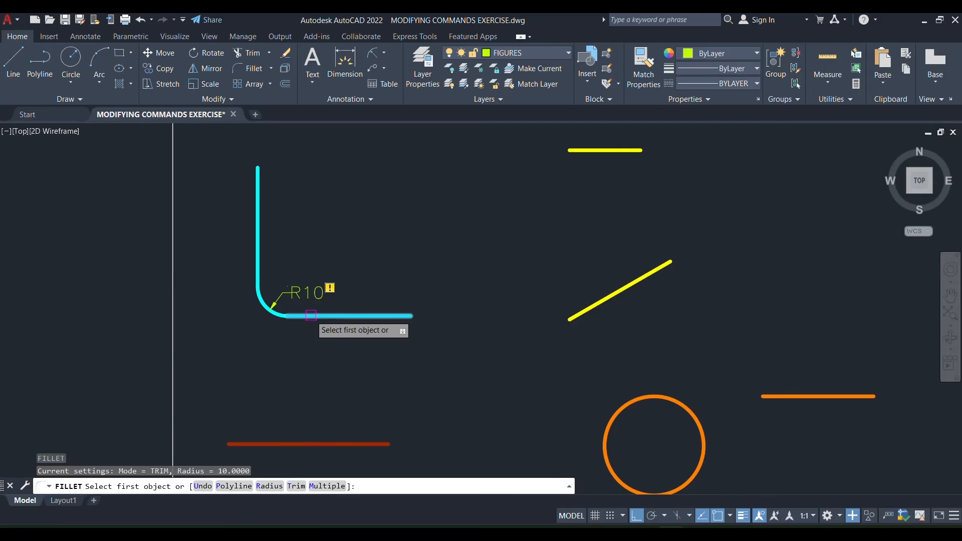
{"action": "left_click", "coordinate": [270, 486]}
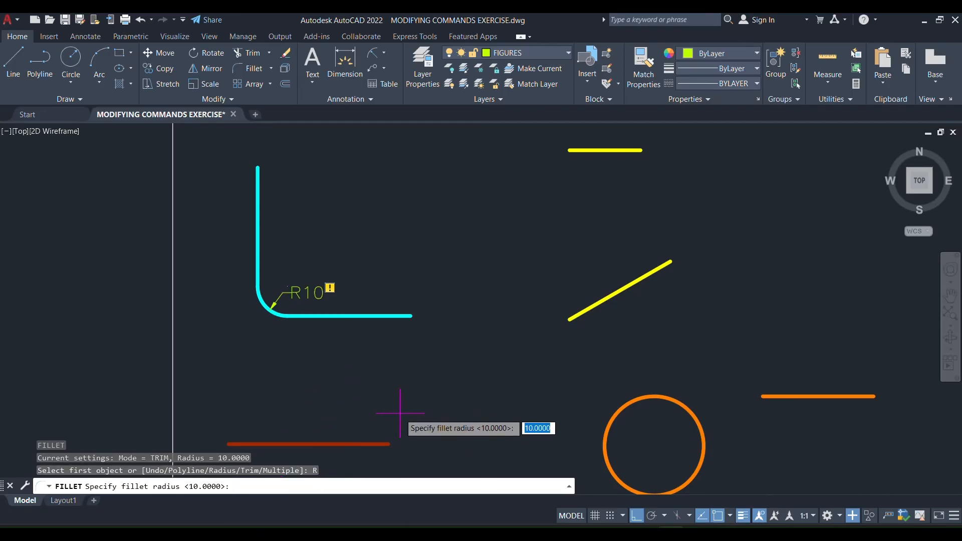
{"action": "type", "text": "20"}
{"action": "key", "text": "Return"}
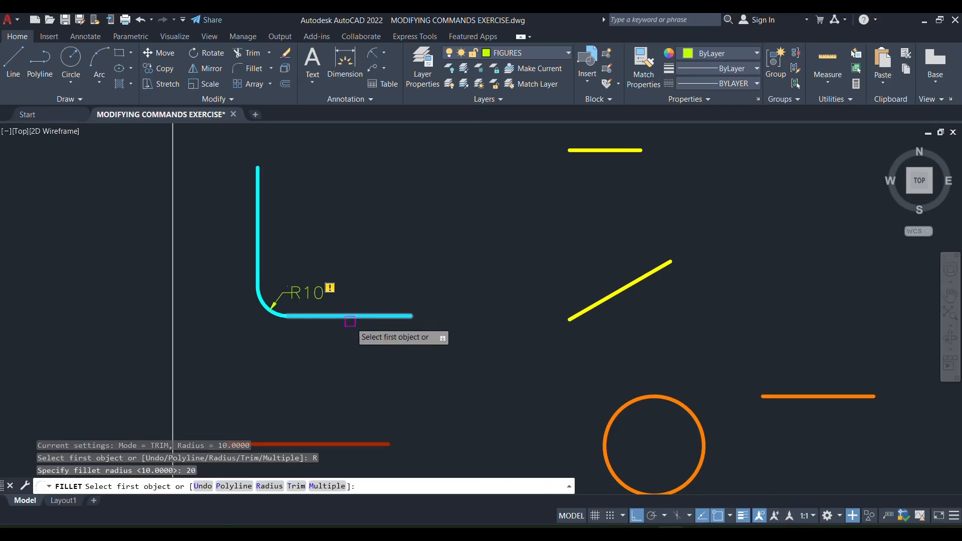
{"action": "left_click", "coordinate": [345, 315]}
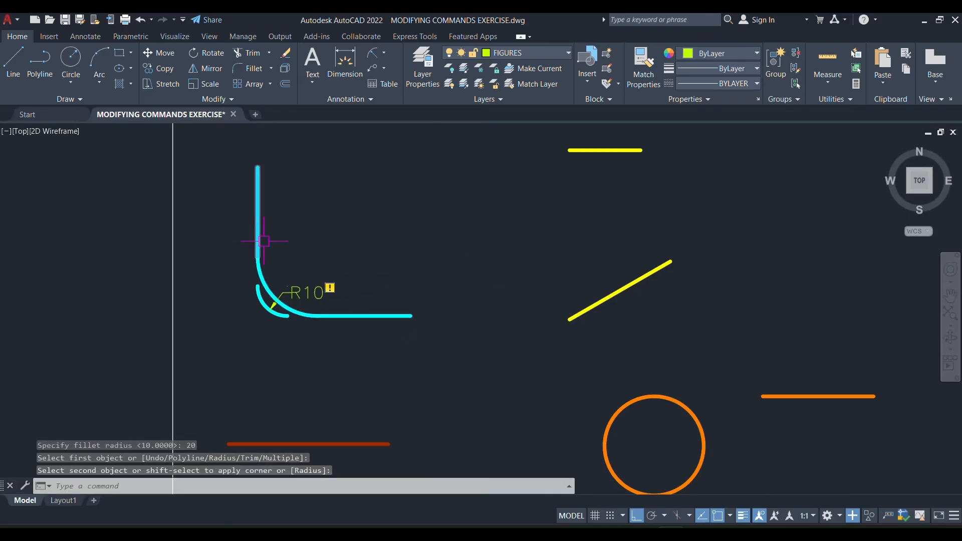
Add a radius dimension to the larger cyan fillet arc, placing its text above the R10 dimension.
{"action": "left_click", "coordinate": [384, 52]}
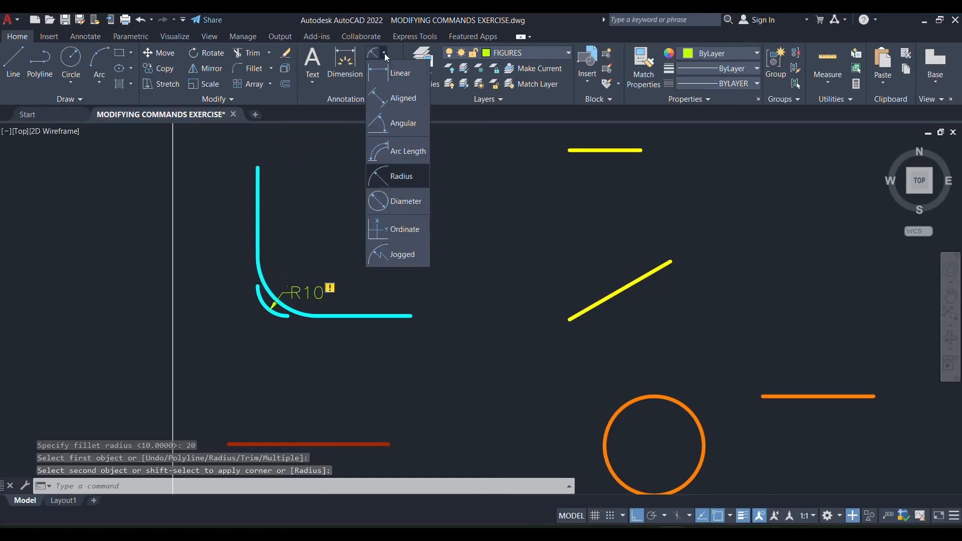
{"action": "left_click", "coordinate": [384, 176]}
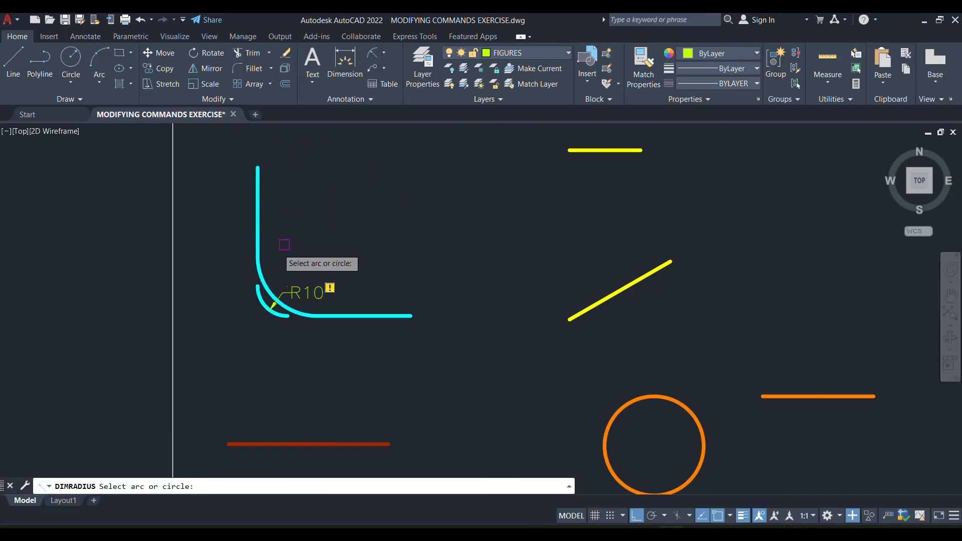
{"action": "left_click", "coordinate": [268, 297]}
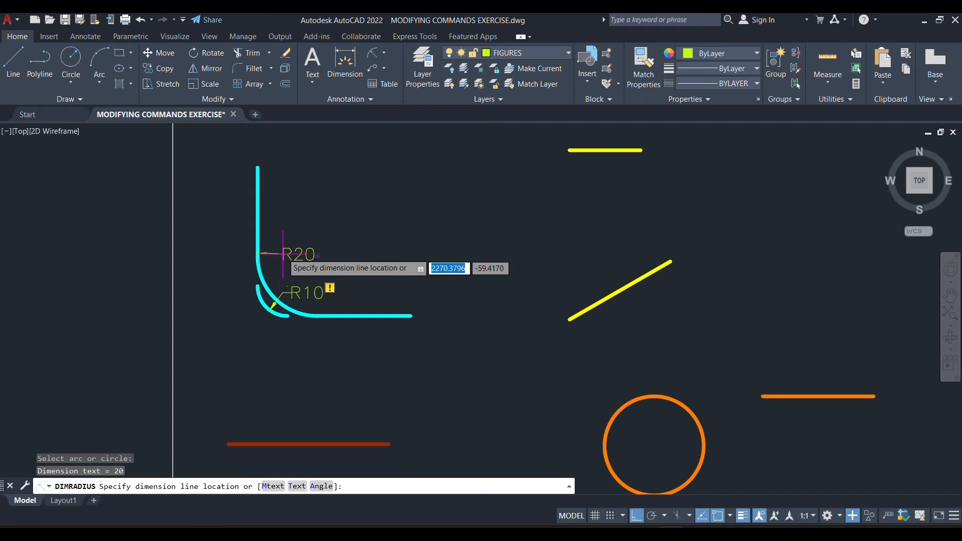
{"action": "left_click", "coordinate": [296, 232]}
{"action": "key", "text": "Escape"}
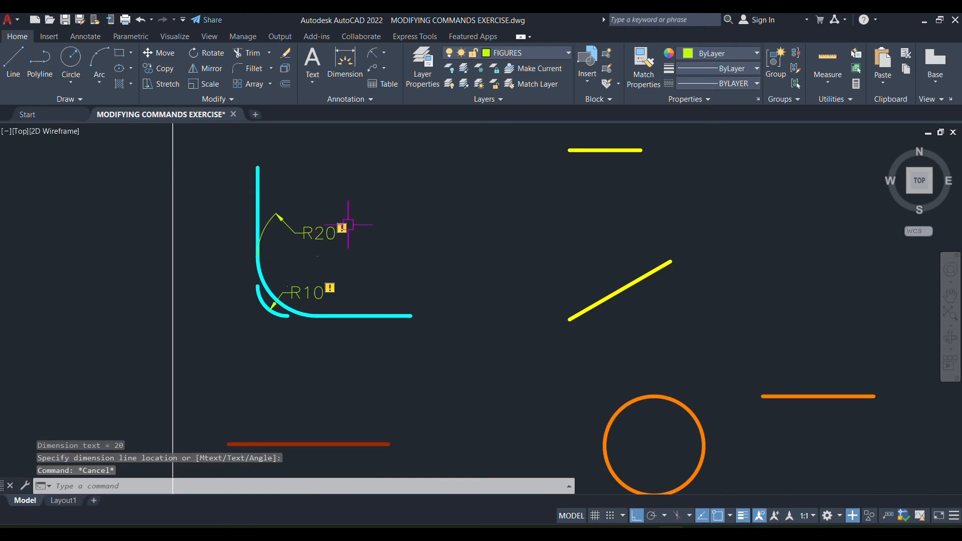
{"action": "middle_click_drag", "start_coordinate": [348, 225], "coordinate": [338, 274]}
{"action": "middle_click_drag", "start_coordinate": [547, 323], "coordinate": [374, 317]}
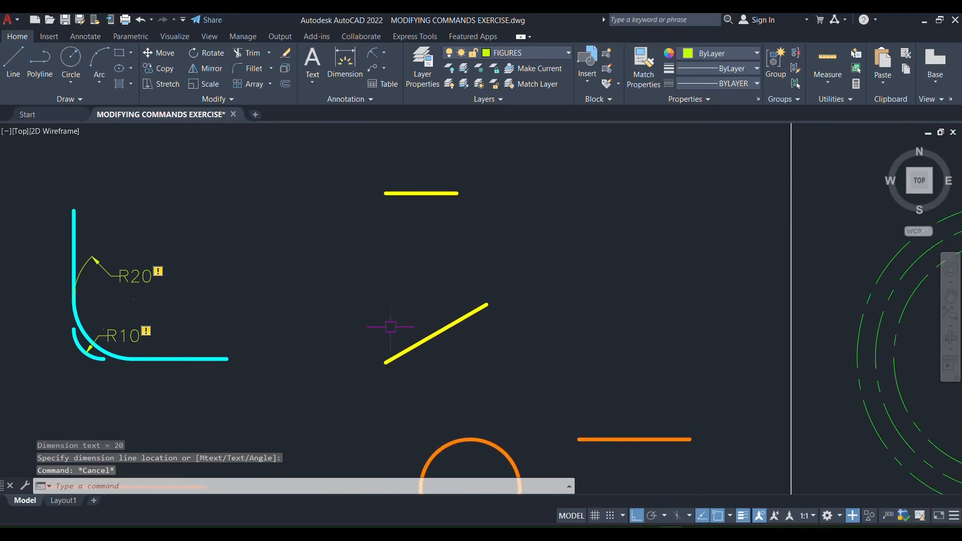
{"action": "scroll", "coordinate": [391, 326], "scroll_direction": "down", "scroll_amount": 4}
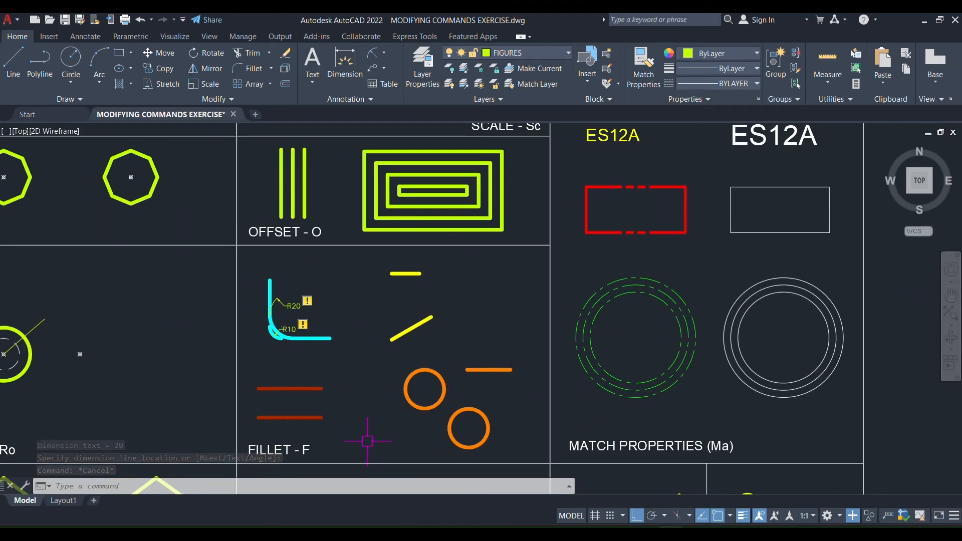
{"action": "key", "text": "space"}
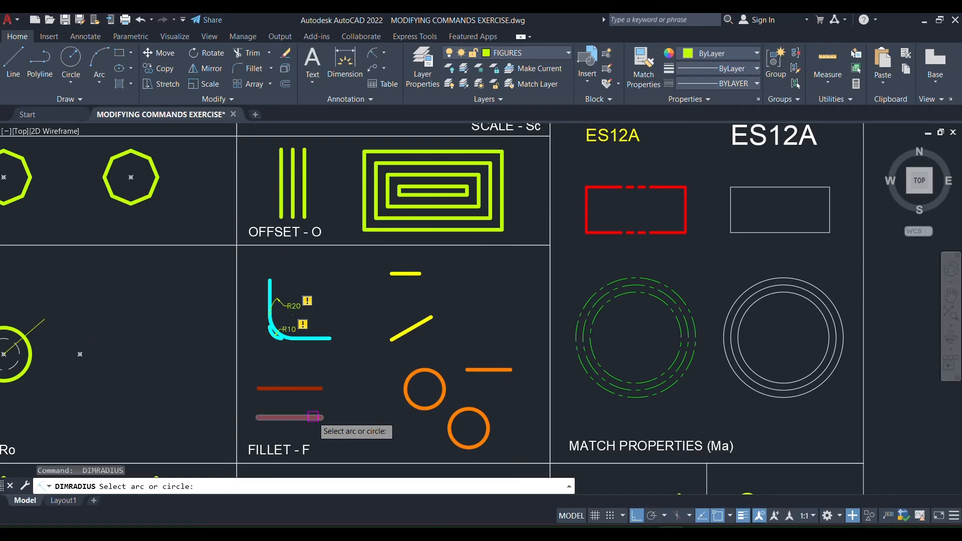
{"action": "left_click", "coordinate": [313, 417]}
{"action": "key", "text": "Escape"}
{"action": "key", "text": "Escape"}
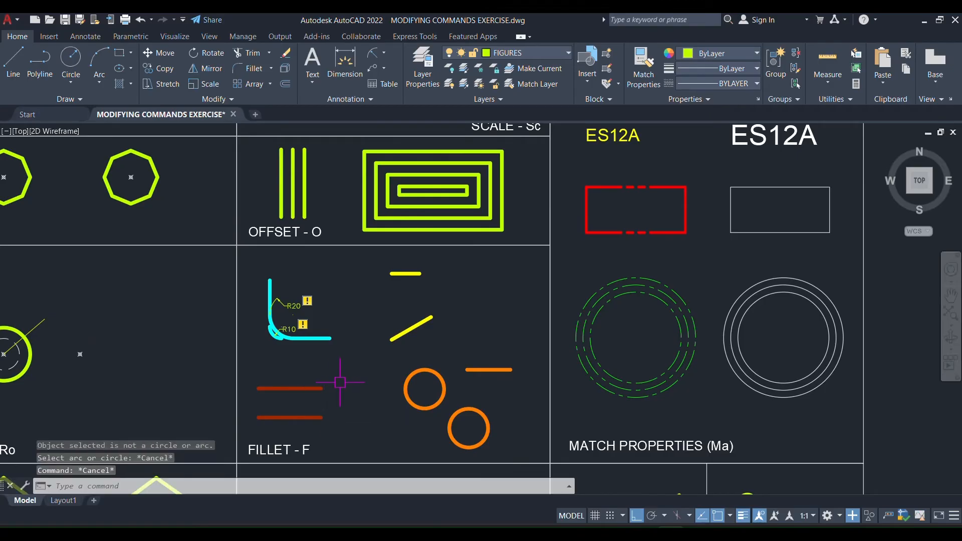
{"action": "key", "text": "Escape"}
Set the fillet radius to 10 and join the right ends of the two parallel brown lines with a fillet.
{"action": "type", "text": "f"}
{"action": "key", "text": "space"}
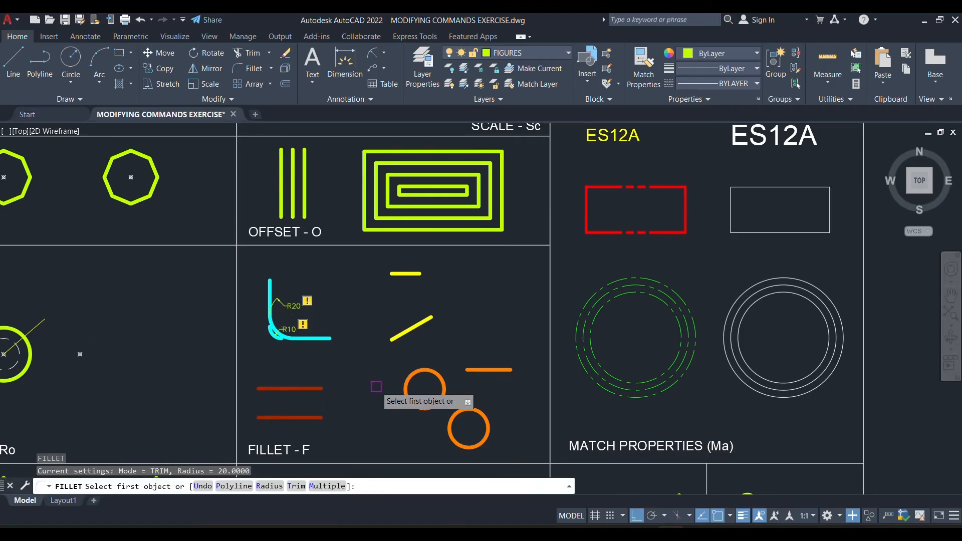
{"action": "left_click", "coordinate": [270, 487]}
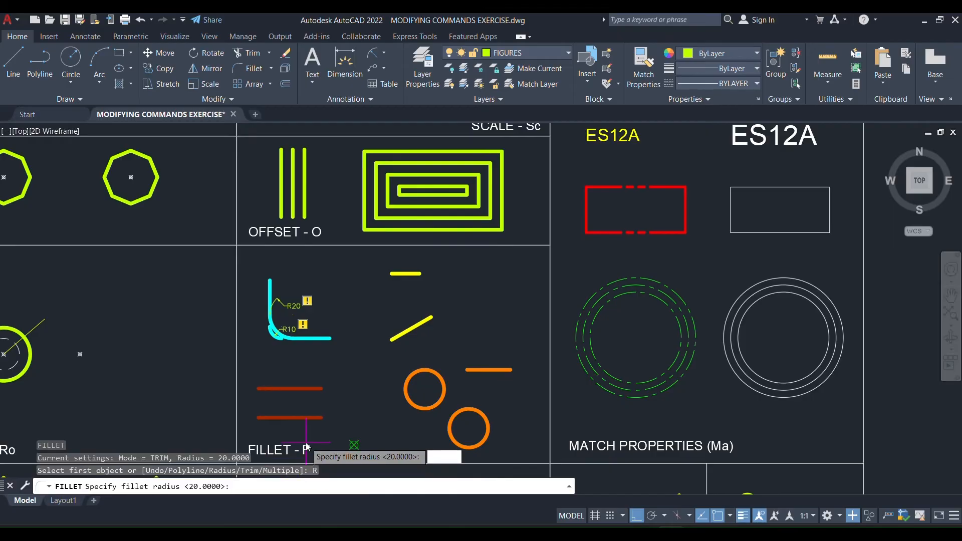
{"action": "type", "text": "10"}
{"action": "key", "text": "Return"}
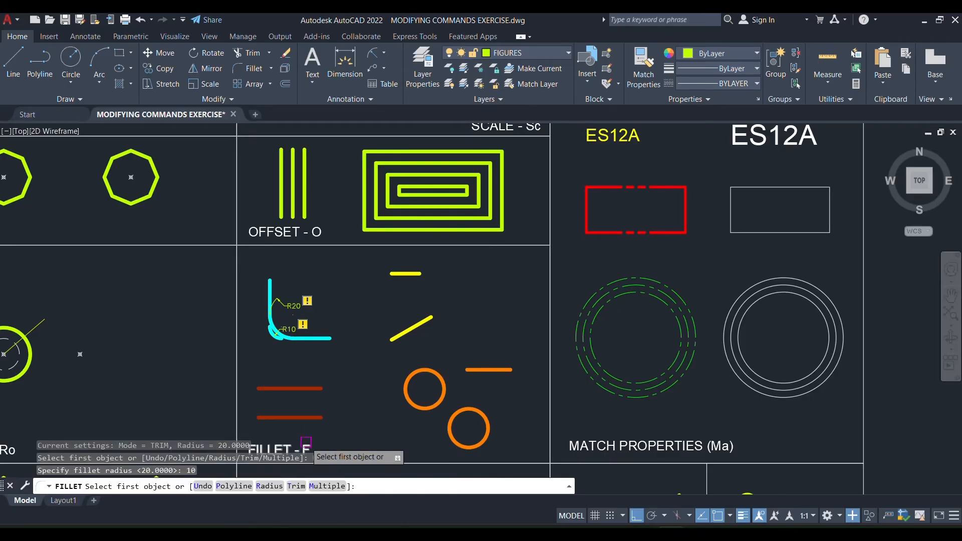
{"action": "left_click", "coordinate": [316, 418]}
{"action": "left_click", "coordinate": [317, 390]}
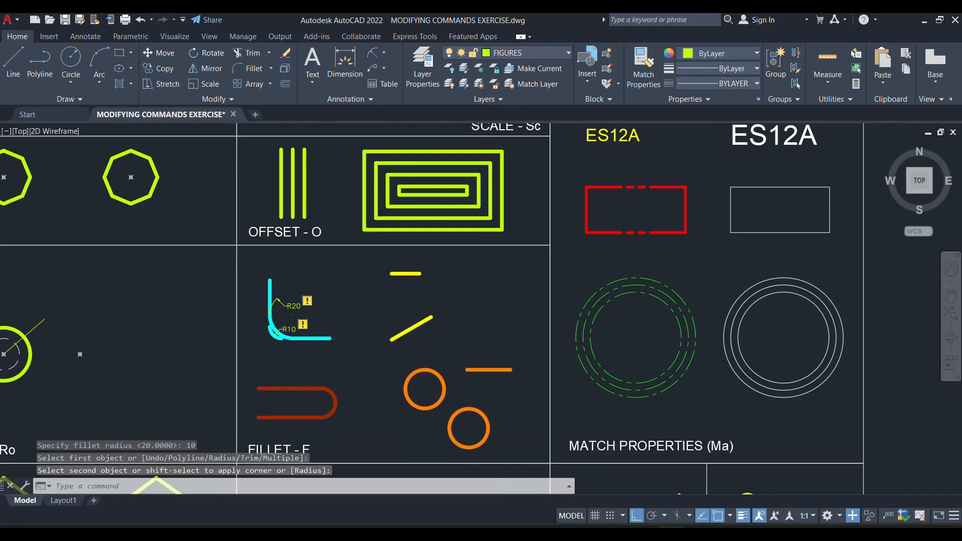
Fillet the slanted yellow line with the horizontal yellow line above it, using the 10 radius.
{"action": "key", "text": "Return"}
{"action": "left_click", "coordinate": [427, 319]}
{"action": "left_click", "coordinate": [422, 275]}
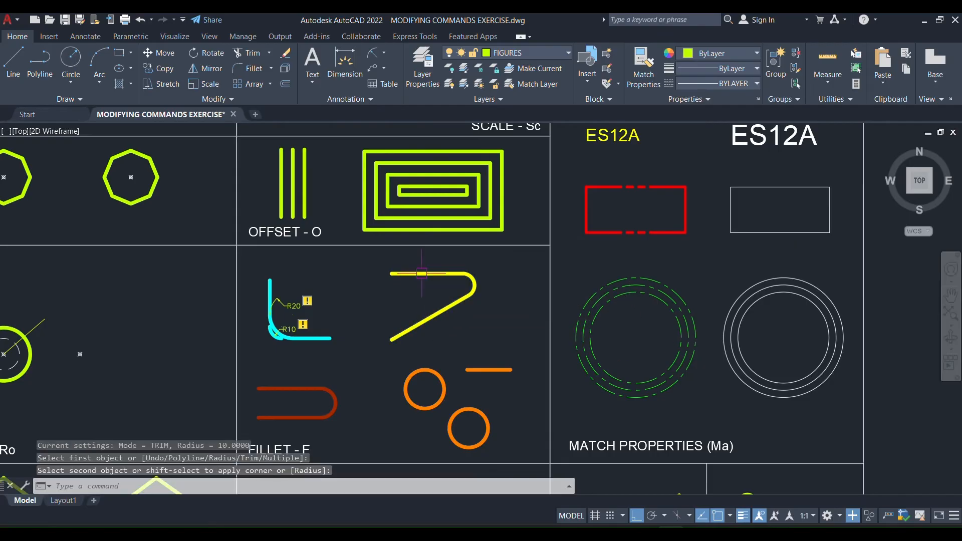
Connect the two orange circles with a 10 radius fillet, and fillet the orange line to the upper circle.
{"action": "key", "text": "Return"}
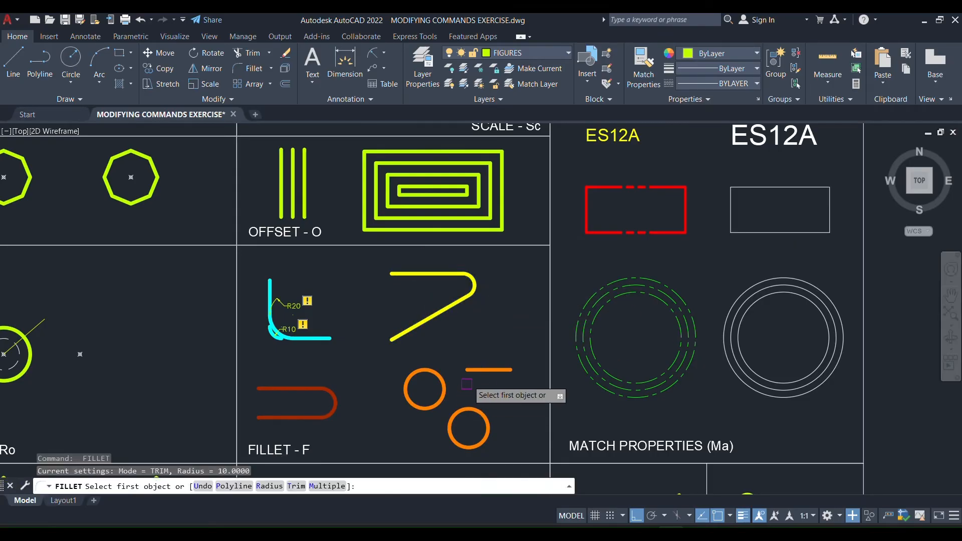
{"action": "left_click", "coordinate": [468, 409]}
{"action": "left_click", "coordinate": [445, 394]}
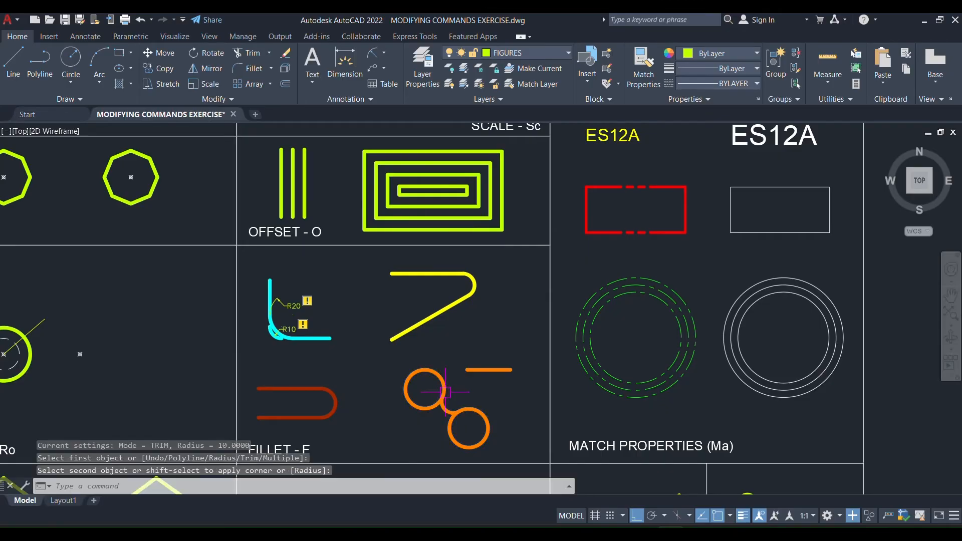
{"action": "key", "text": "Return"}
{"action": "left_click", "coordinate": [489, 370]}
{"action": "left_click", "coordinate": [443, 380]}
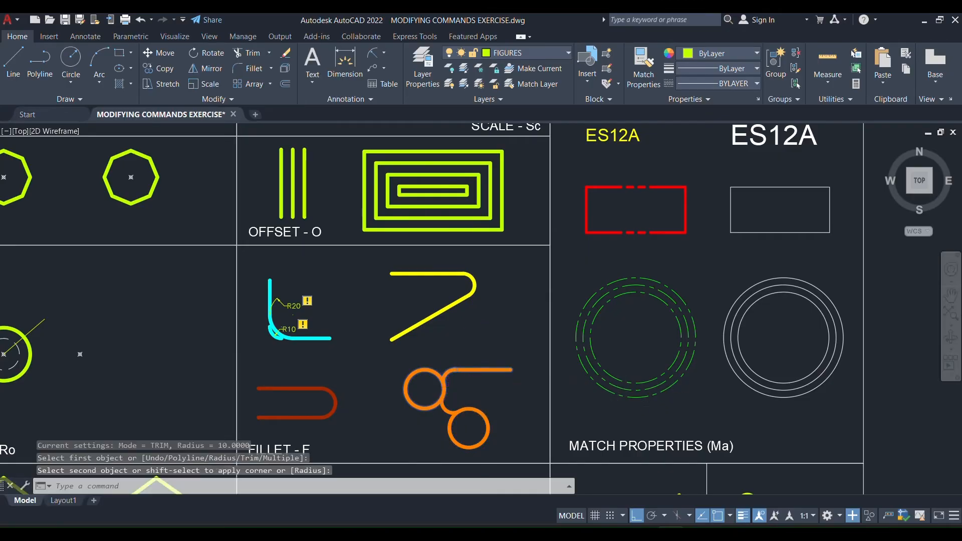
{"action": "key", "text": "Escape"}
Bring the TRIM - Tr and EXTEND - Ex cell's slanted and horizontal lines into close view.
{"action": "mouse_move", "coordinate": [470, 401]}
{"action": "middle_mouse_down"}
{"action": "mouse_move", "coordinate": [462, 371]}
{"action": "mouse_move", "coordinate": [513, 339]}
{"action": "middle_mouse_up"}
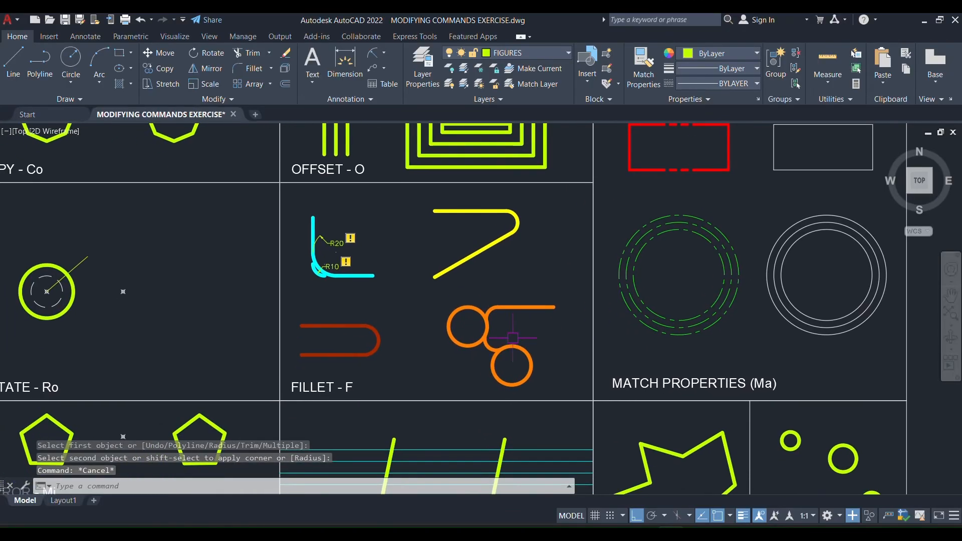
{"action": "middle_click_drag", "start_coordinate": [522, 400], "coordinate": [490, 190]}
{"action": "scroll", "coordinate": [396, 346], "scroll_direction": "up", "scroll_amount": 2}
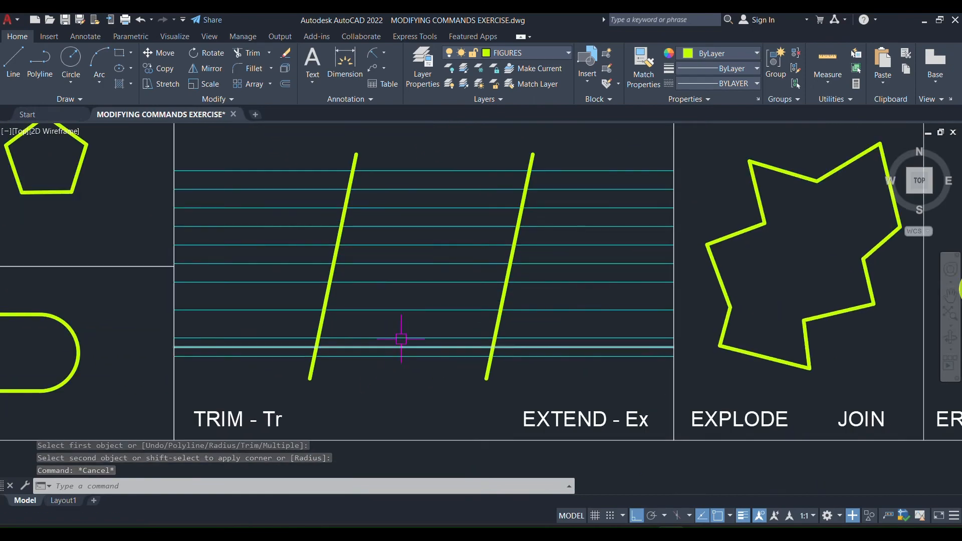
{"action": "mouse_move", "coordinate": [399, 338]}
{"action": "middle_mouse_down"}
{"action": "mouse_move", "coordinate": [454, 336]}
{"action": "mouse_move", "coordinate": [404, 348]}
{"action": "middle_mouse_up"}
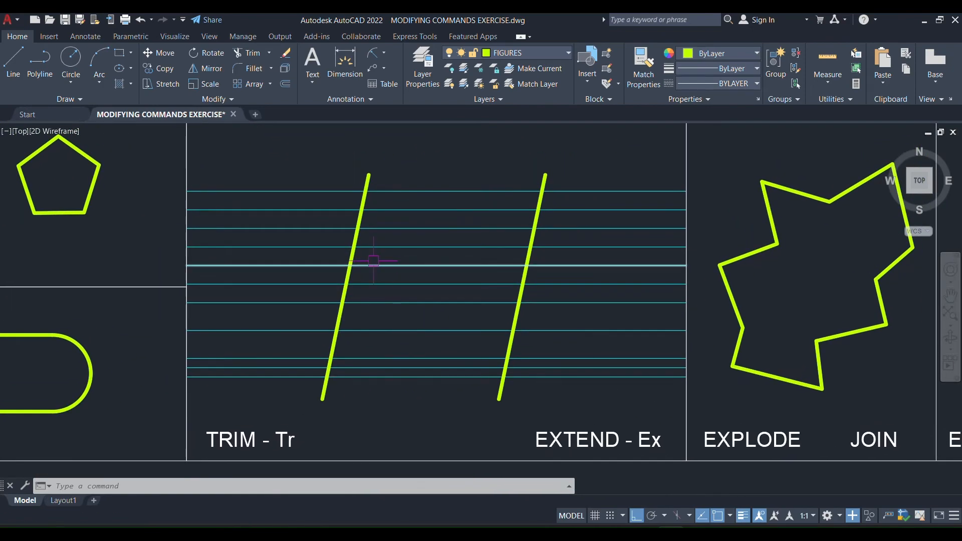
Trim the portions of the horizontal lines that lie left of the first slanted line, using a fence.
{"action": "key", "text": "Return"}
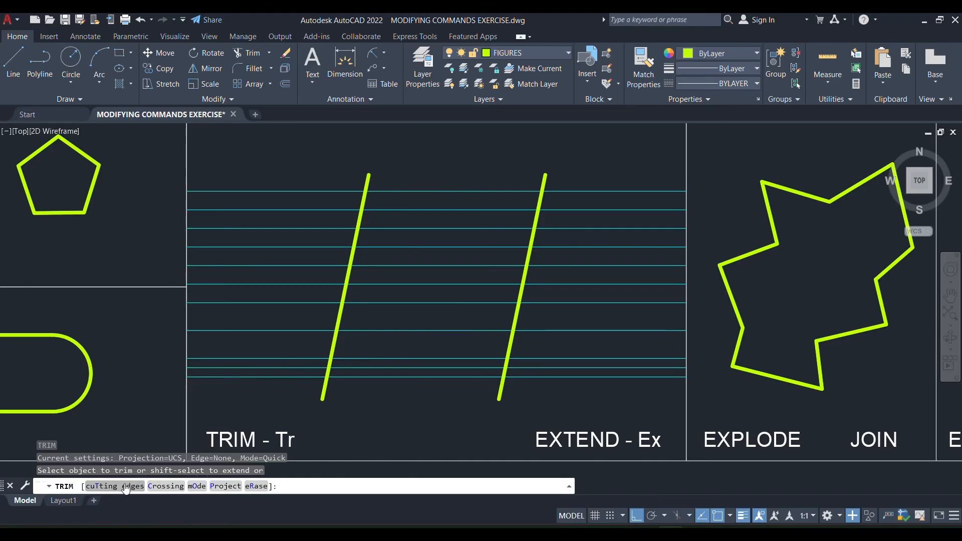
{"action": "left_click", "coordinate": [305, 156]}
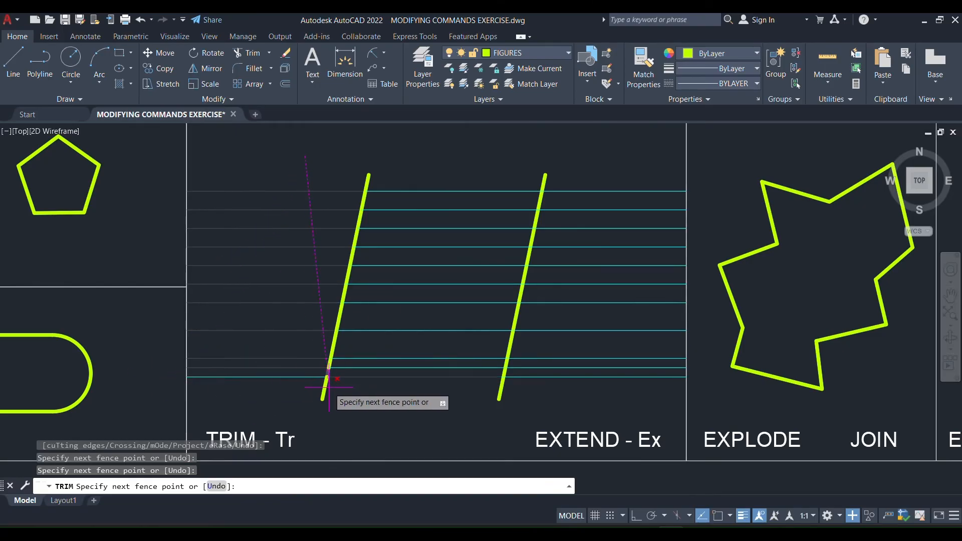
{"action": "left_click", "coordinate": [257, 405]}
{"action": "key", "text": "Return"}
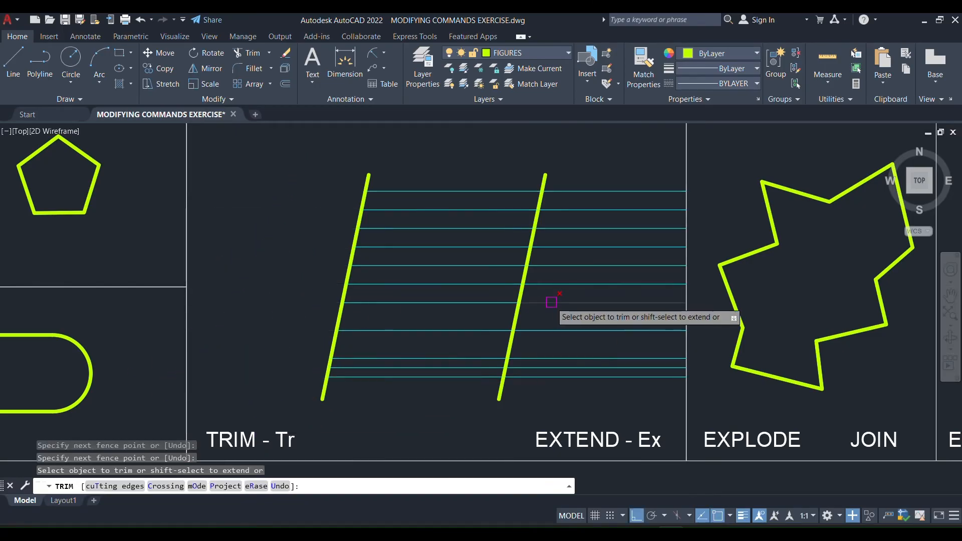
Trim the remaining horizontal line portions to the right of the second slanted line and between the two slanted lines.
{"action": "left_click", "coordinate": [438, 228]}
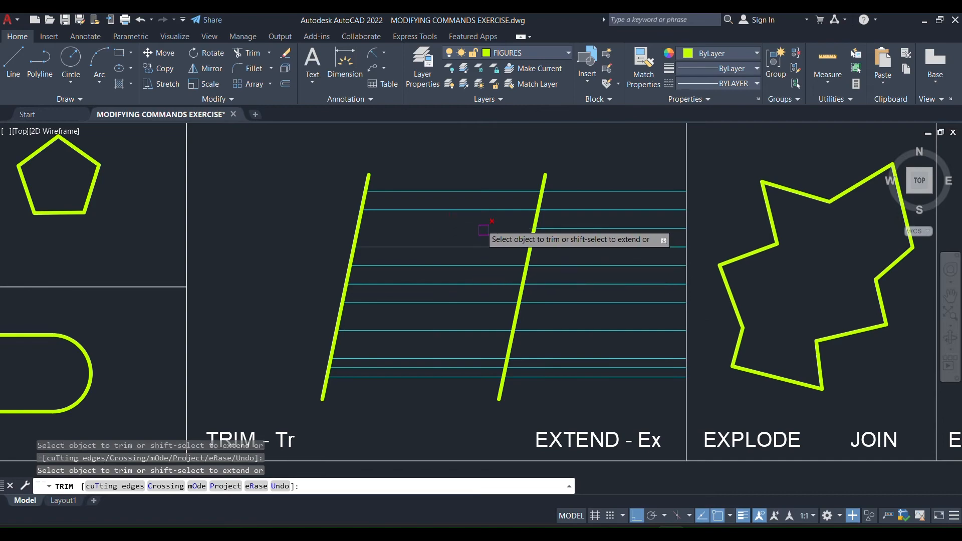
{"action": "left_click", "coordinate": [597, 168]}
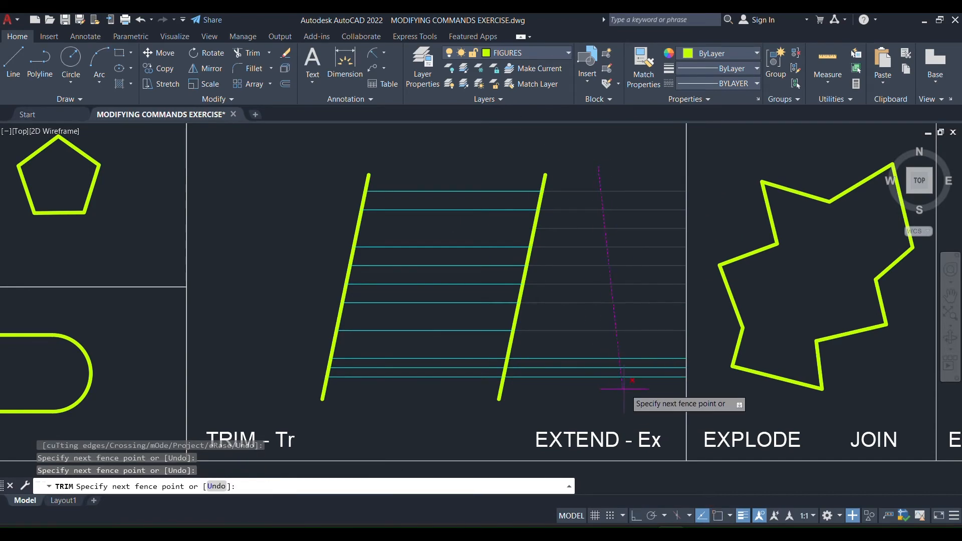
{"action": "key", "text": "Return"}
{"action": "left_click", "coordinate": [443, 160]}
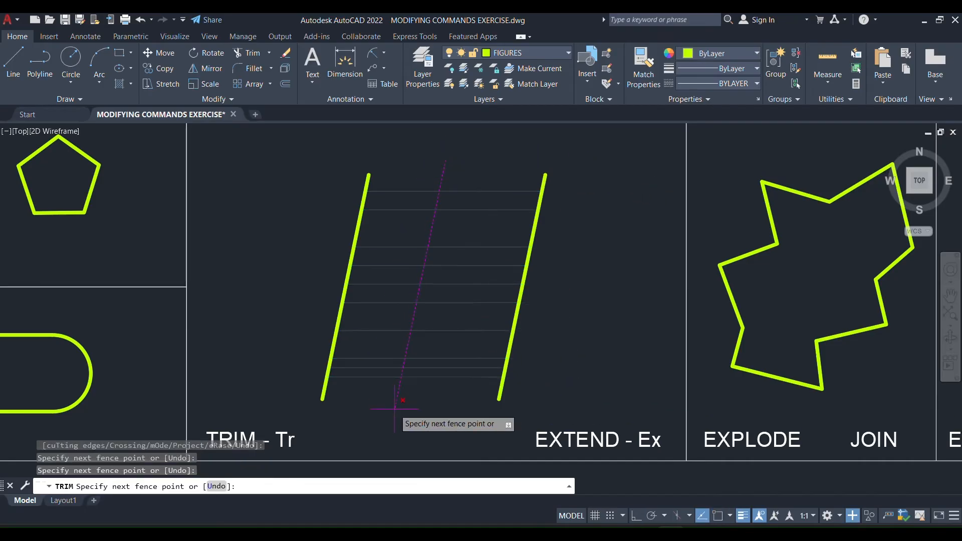
{"action": "key", "text": "Return"}
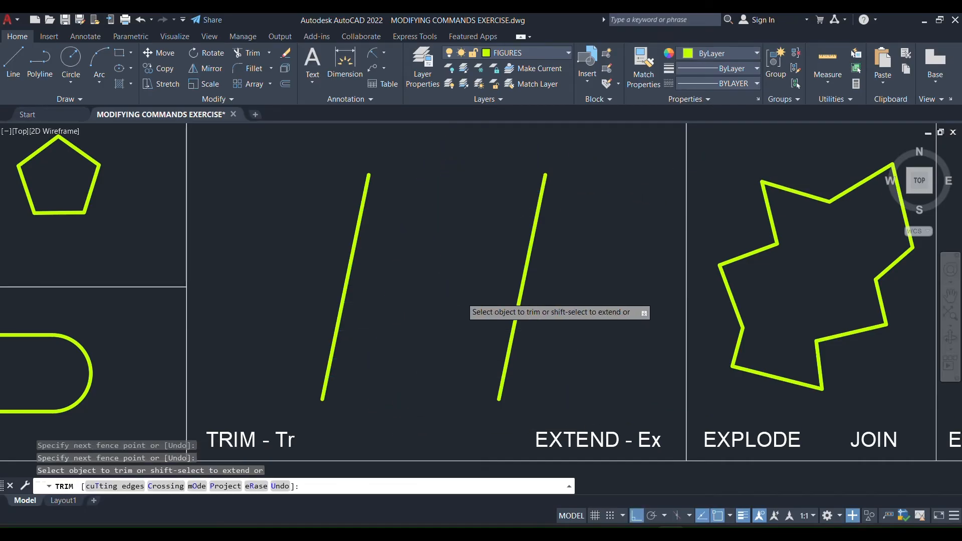
Undo all the trims on the horizontal lines and exit Trim.
{"action": "key", "text": "ctrl+z"}
{"action": "key", "text": "ctrl+z"}
{"action": "key", "text": "ctrl+z"}
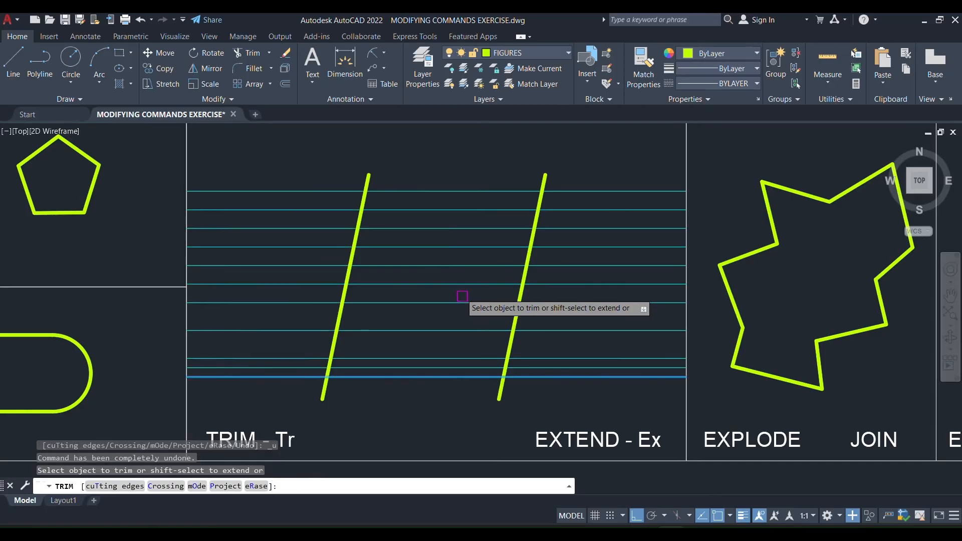
{"action": "key", "text": "Escape"}
{"action": "key", "text": "Escape"}
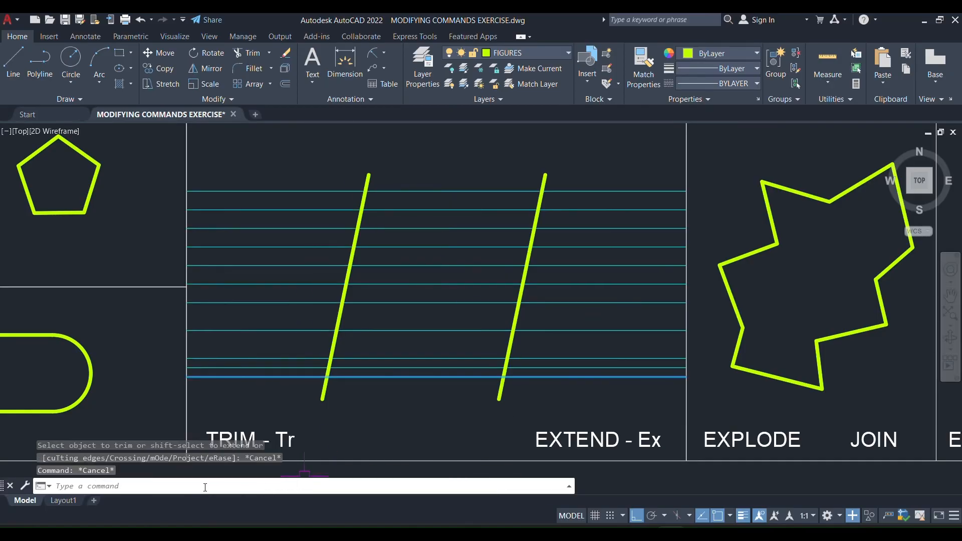
Try trimming the horizontal lines right of the first slanted line with only that line as cutting edge, and undo the trim.
{"action": "type", "text": "r"}
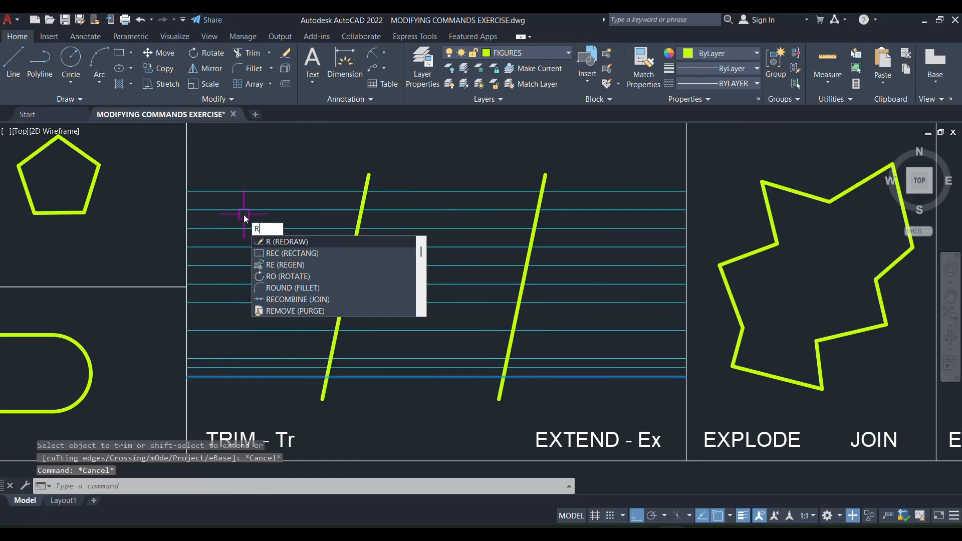
{"action": "key", "text": "BackSpace"}
{"action": "key", "text": "BackSpace"}
{"action": "type", "text": "tr"}
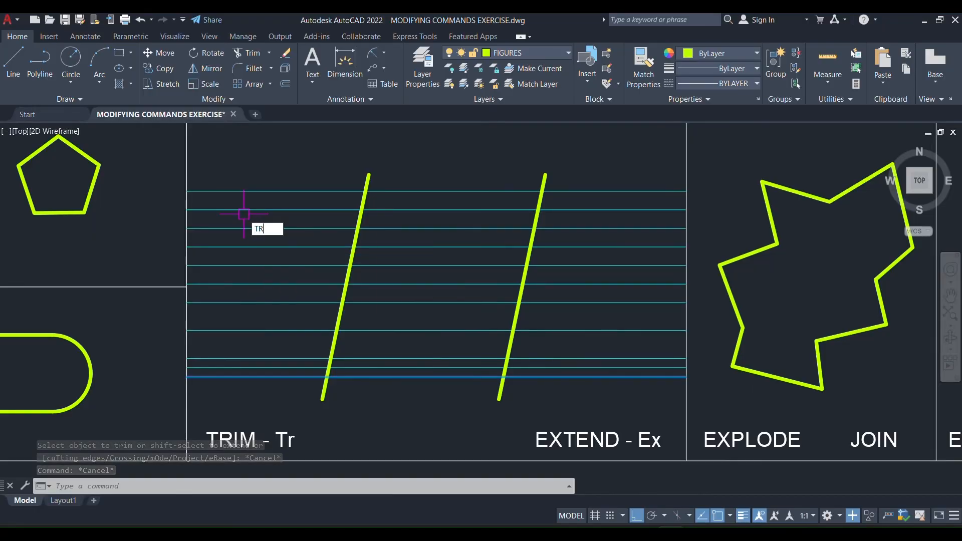
{"action": "key", "text": "Return"}
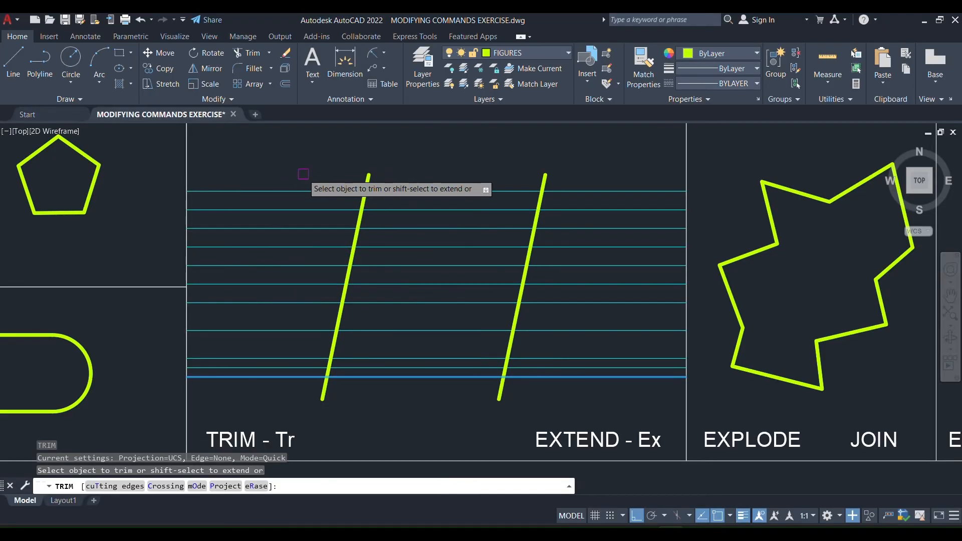
{"action": "type", "text": "t"}
{"action": "key", "text": "Return"}
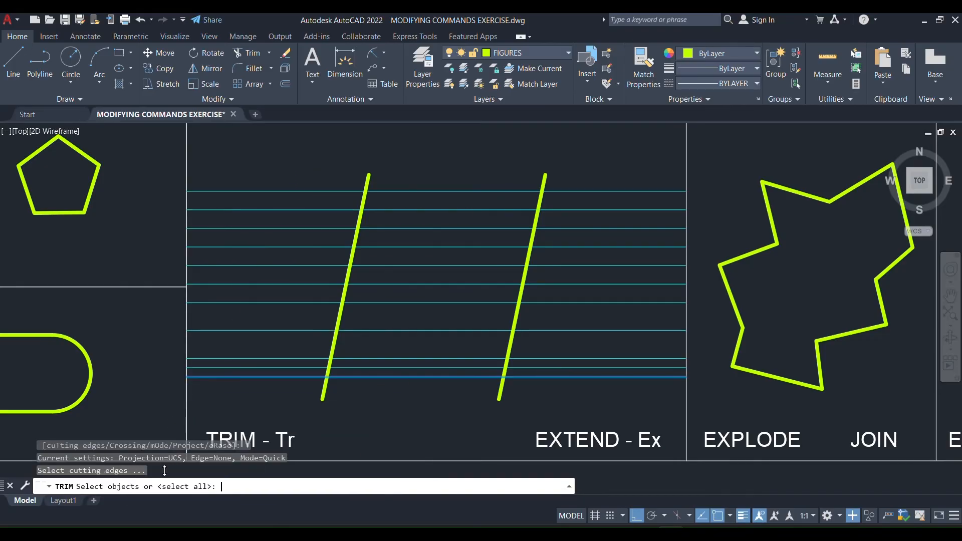
{"action": "left_click", "coordinate": [369, 177]}
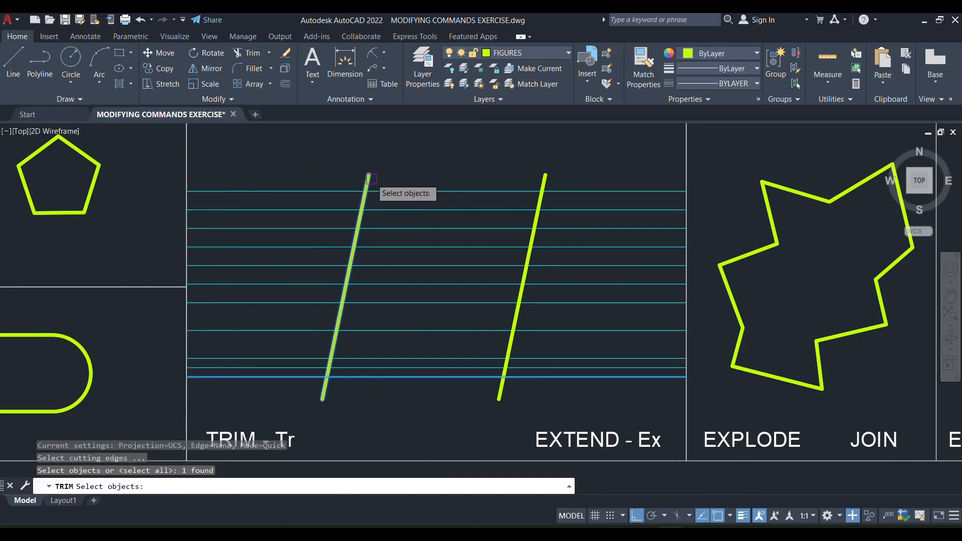
{"action": "key", "text": "Return"}
{"action": "left_click", "coordinate": [437, 165]}
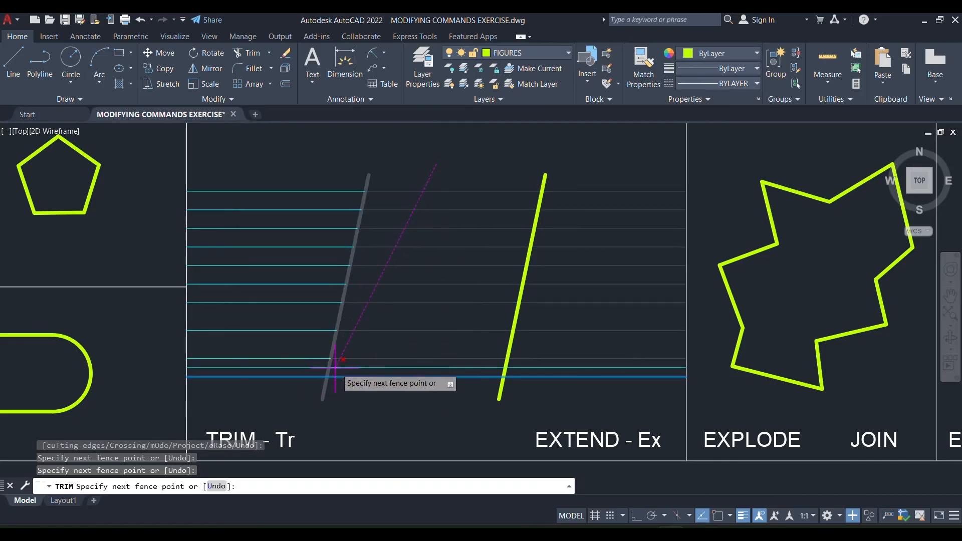
{"action": "key", "text": "Return"}
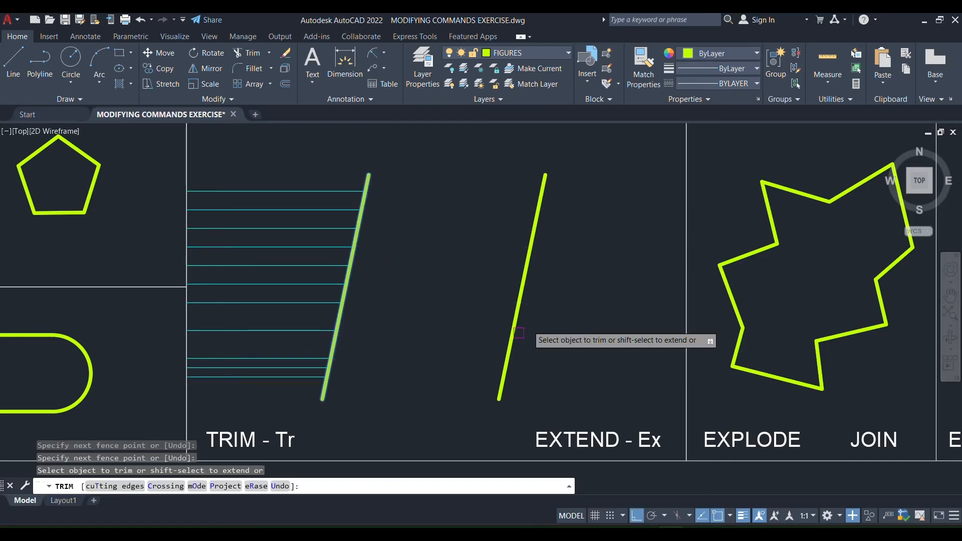
{"action": "key", "text": "Escape"}
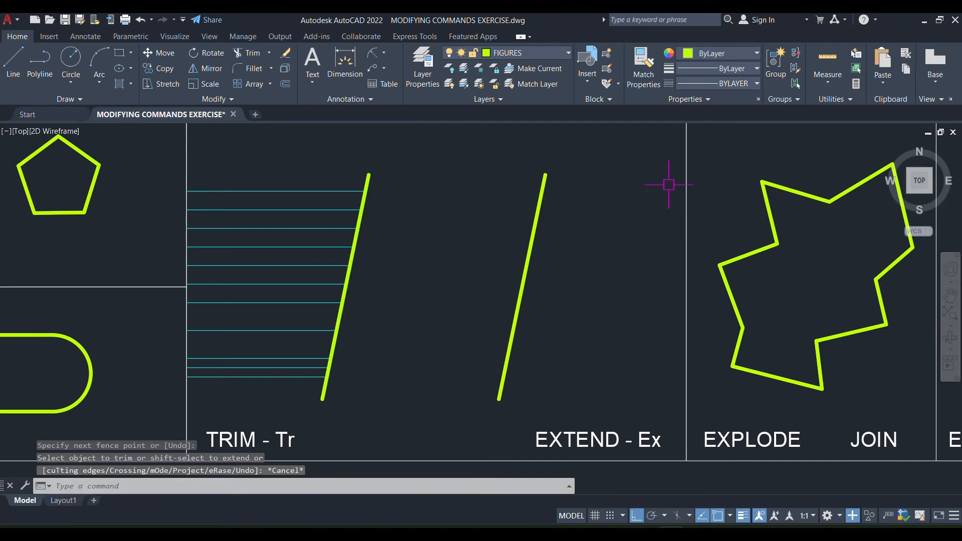
{"action": "key", "text": "ctrl+z"}
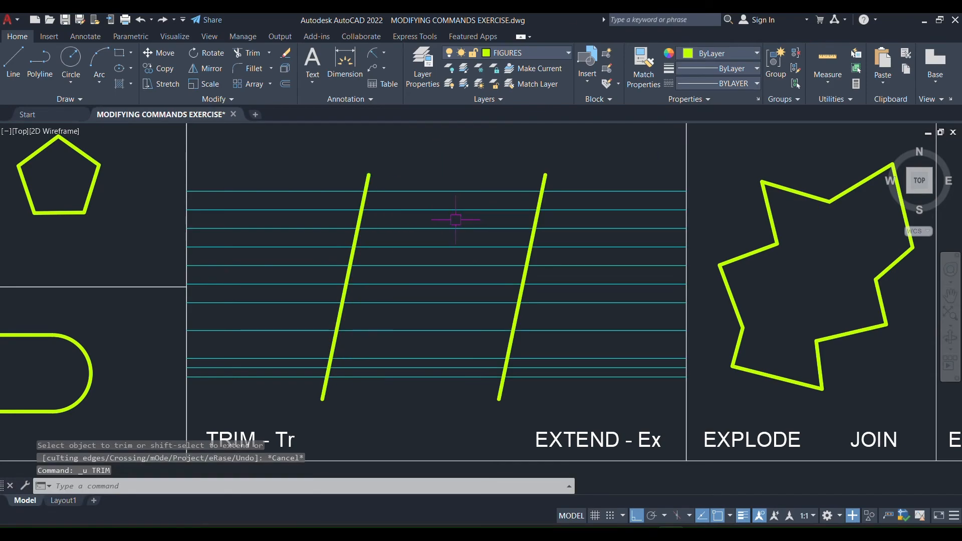
Trim the portions of the horizontal lines between the two slanted lines with a fence.
{"action": "type", "text": "T"}
{"action": "key", "text": "Return"}
{"action": "left_click", "coordinate": [461, 171]}
{"action": "left_click", "coordinate": [391, 409]}
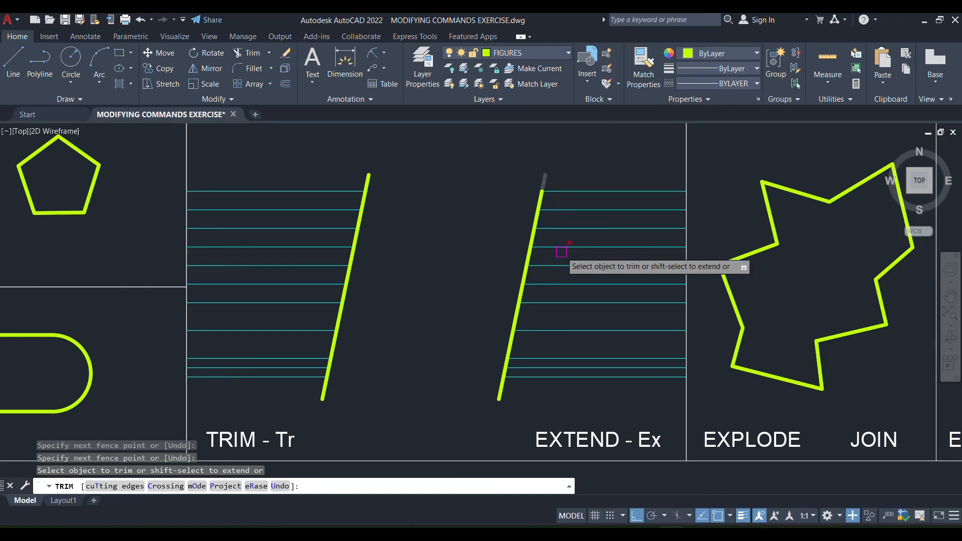
{"action": "key", "text": "Escape"}
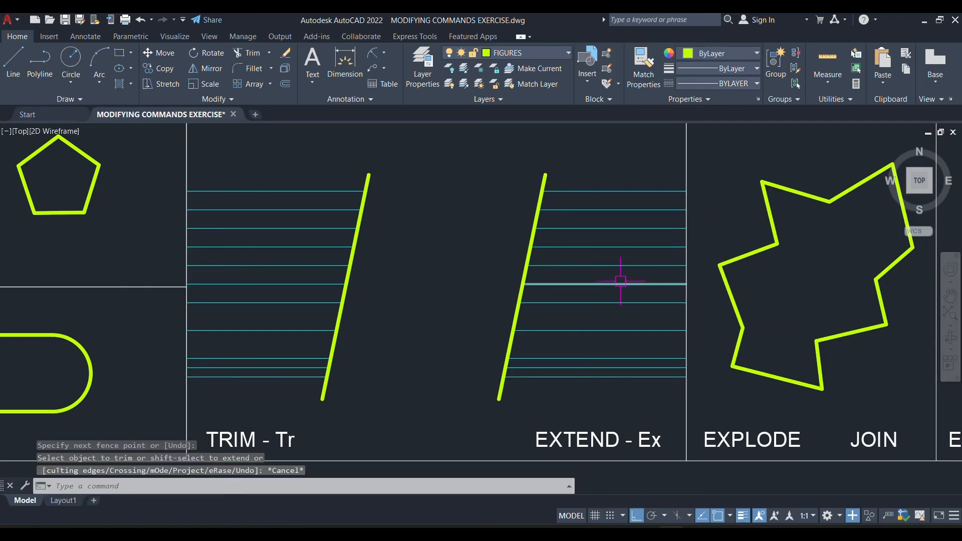
Erase the horizontal line pieces right of the second slanted line, along with both slanted lines.
{"action": "left_click_drag", "start_coordinate": [616, 170], "coordinate": [609, 385]}
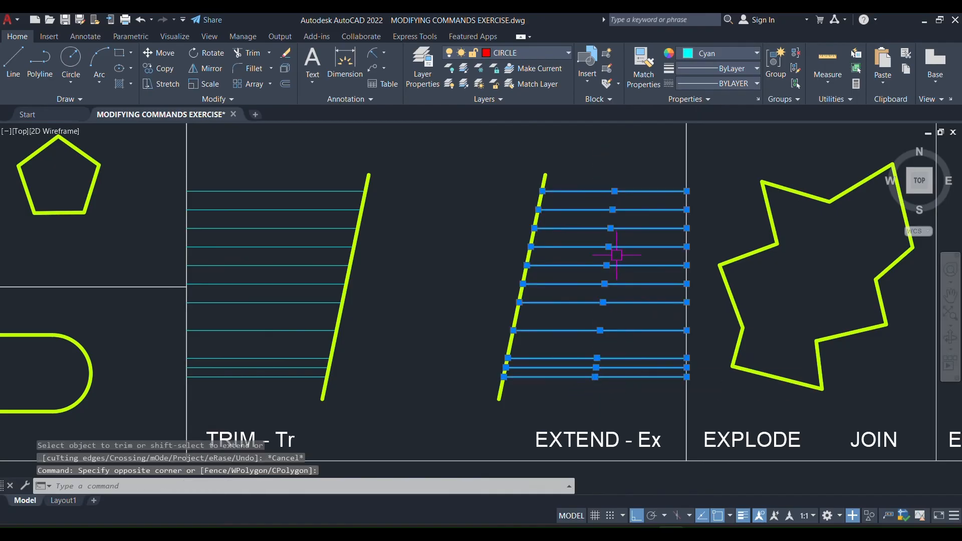
{"action": "key", "text": "Delete"}
{"action": "left_click", "coordinate": [587, 150]}
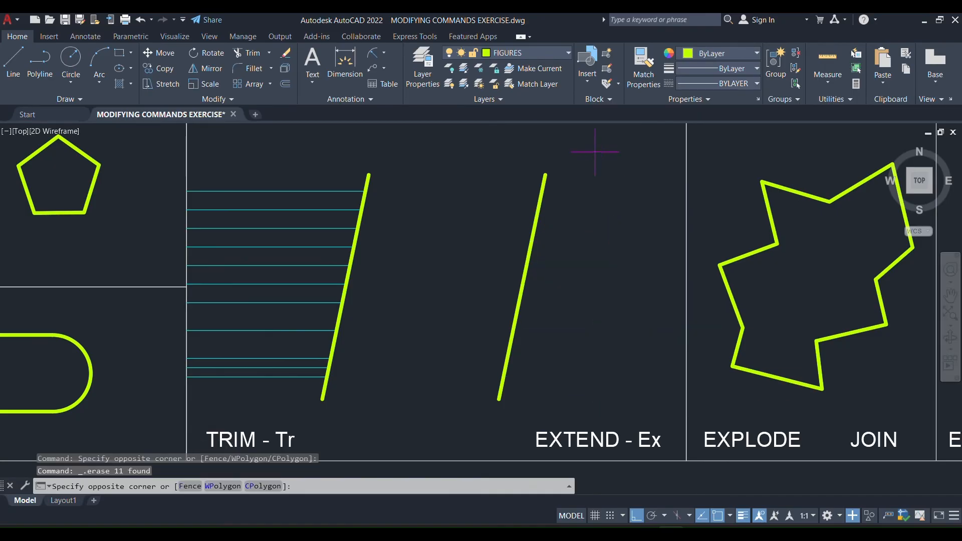
{"action": "left_click", "coordinate": [436, 331]}
{"action": "left_click", "coordinate": [450, 161]}
{"action": "left_click", "coordinate": [327, 185]}
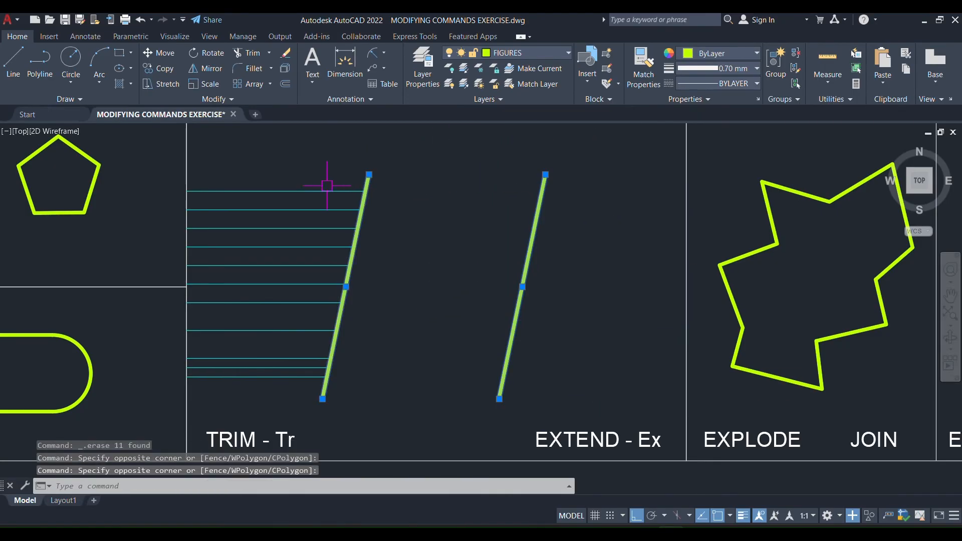
{"action": "key", "text": "Delete"}
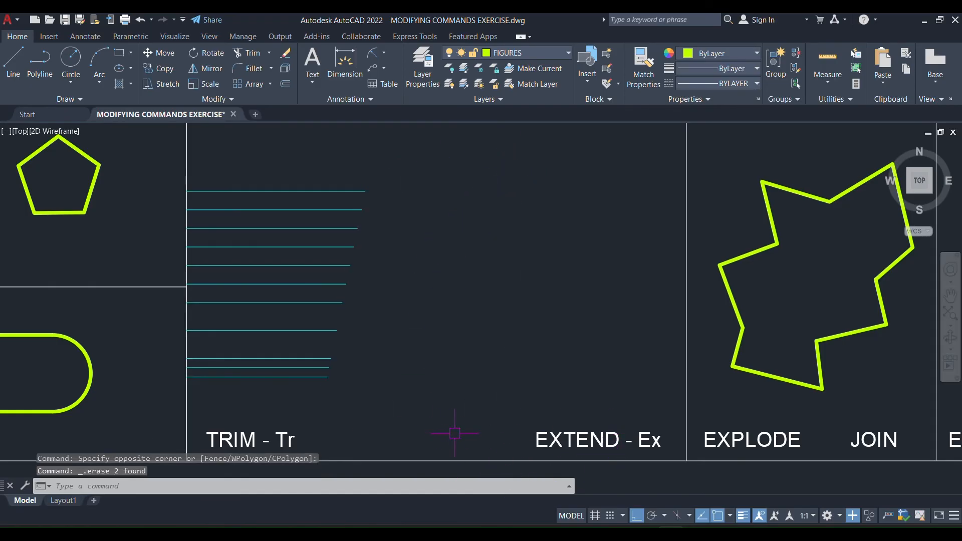
{"action": "mouse_move", "coordinate": [455, 433]}
{"action": "middle_mouse_down"}
{"action": "mouse_move", "coordinate": [458, 389]}
{"action": "mouse_move", "coordinate": [470, 412]}
{"action": "middle_mouse_up"}
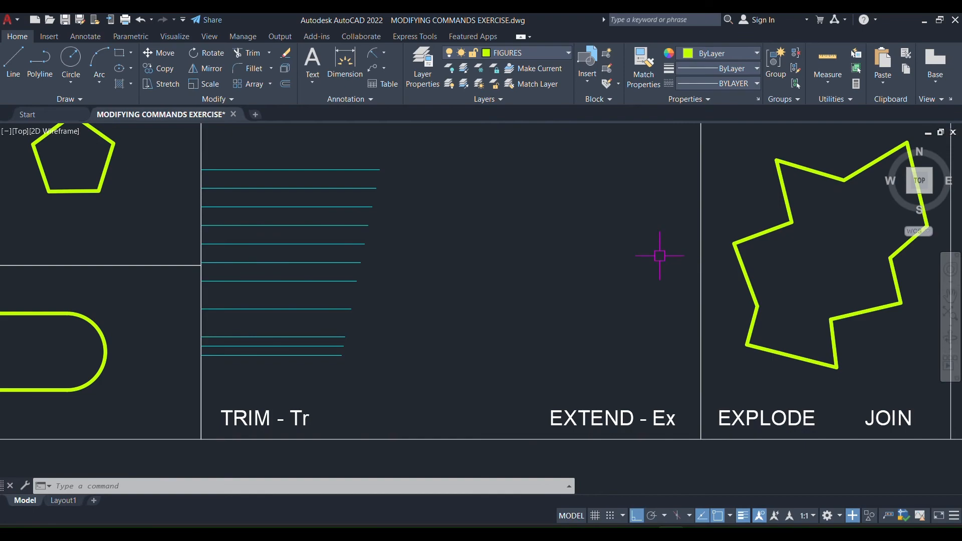
{"action": "key", "text": "ctrl+y"}
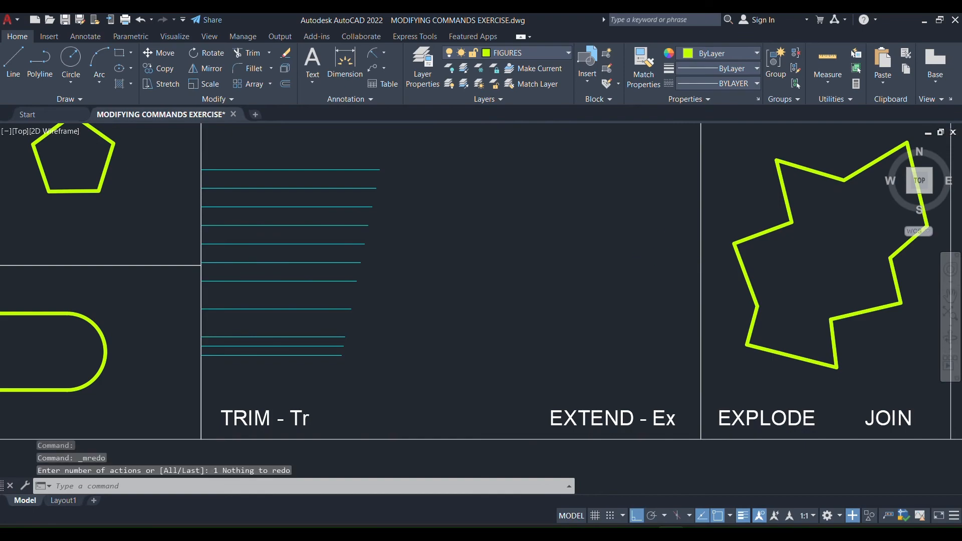
{"action": "key", "text": "Escape"}
{"action": "type", "text": "EX"}
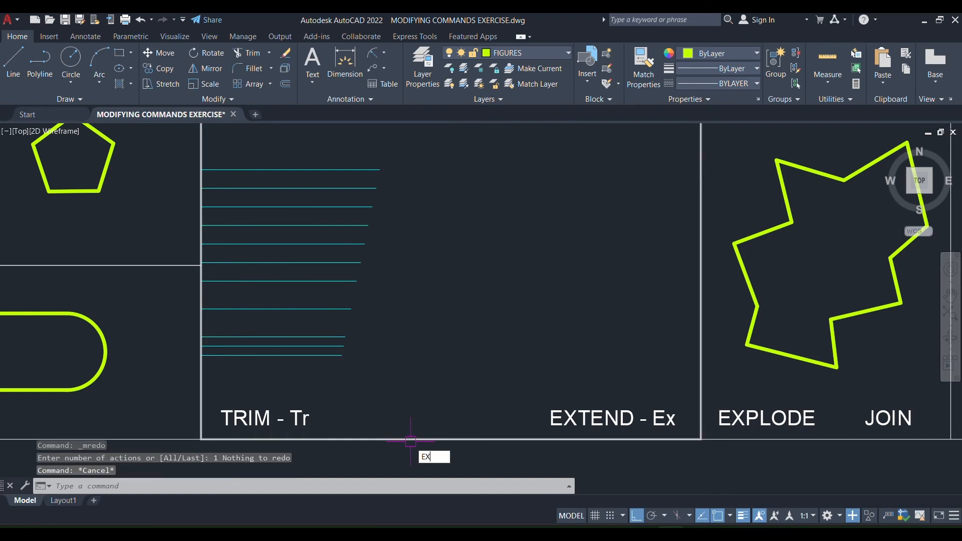
{"action": "type", "text": "T"}
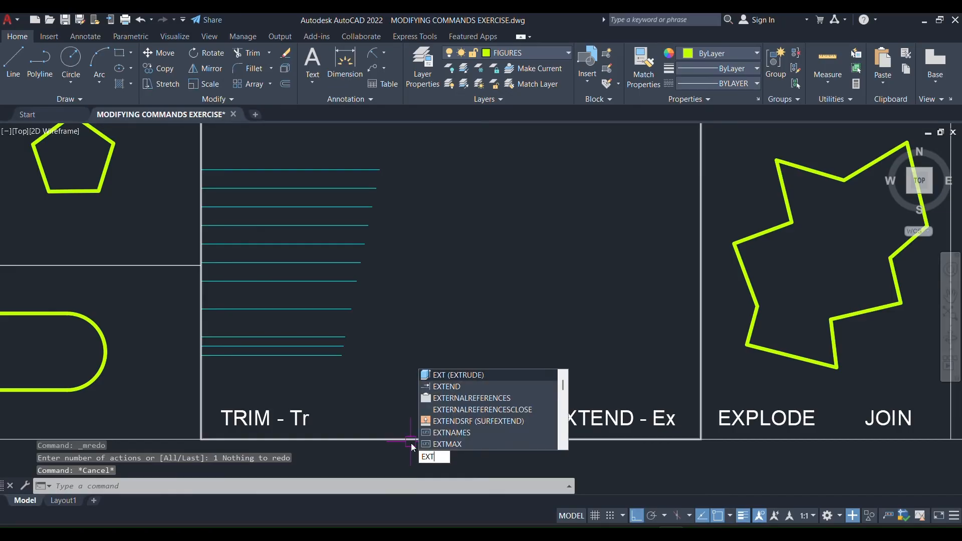
{"action": "type", "text": "END"}
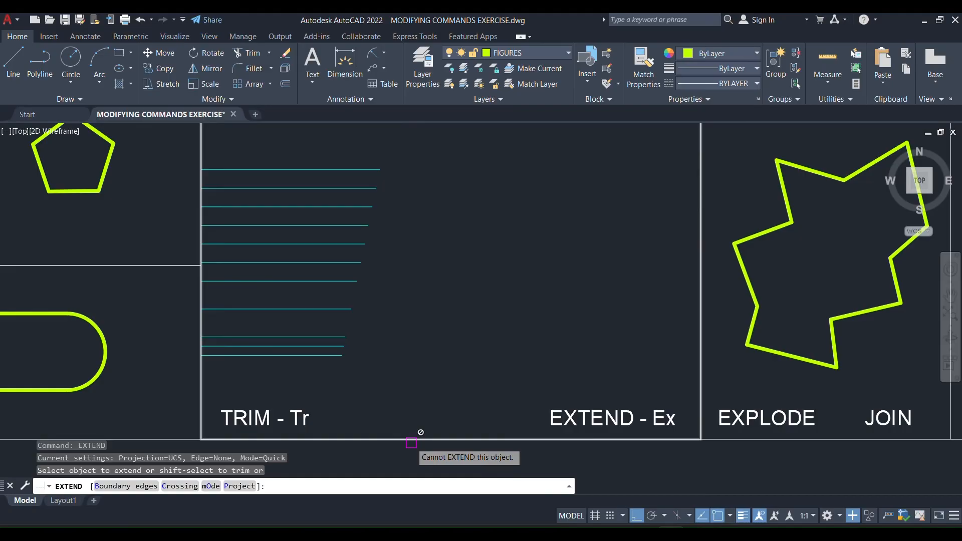
{"action": "key", "text": "Escape"}
{"action": "key", "text": "Escape"}
{"action": "key", "text": "Escape"}
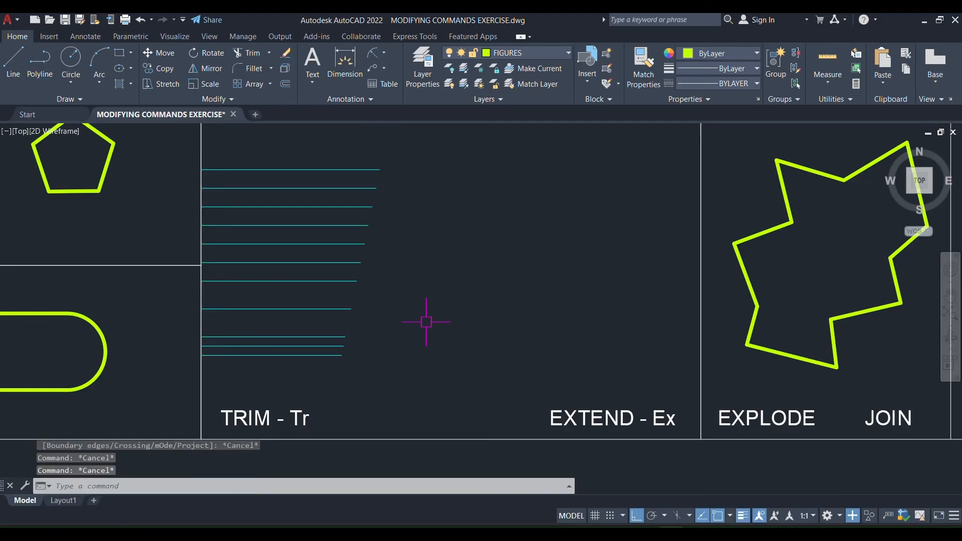
Extend the trimmed horizontal lines to the right border of the TRIM - Tr and EXTEND - Ex cell.
{"action": "type", "text": "EXTEND"}
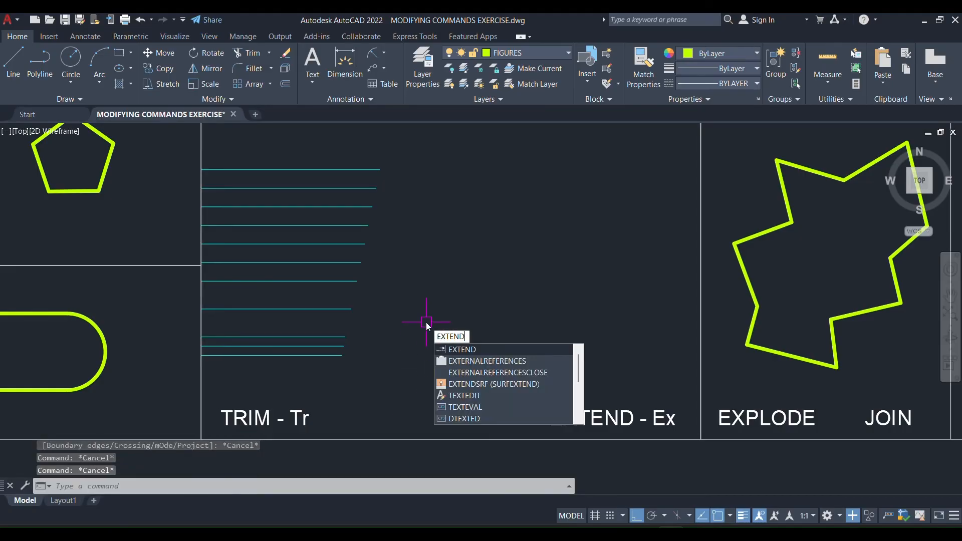
{"action": "key", "text": "Return"}
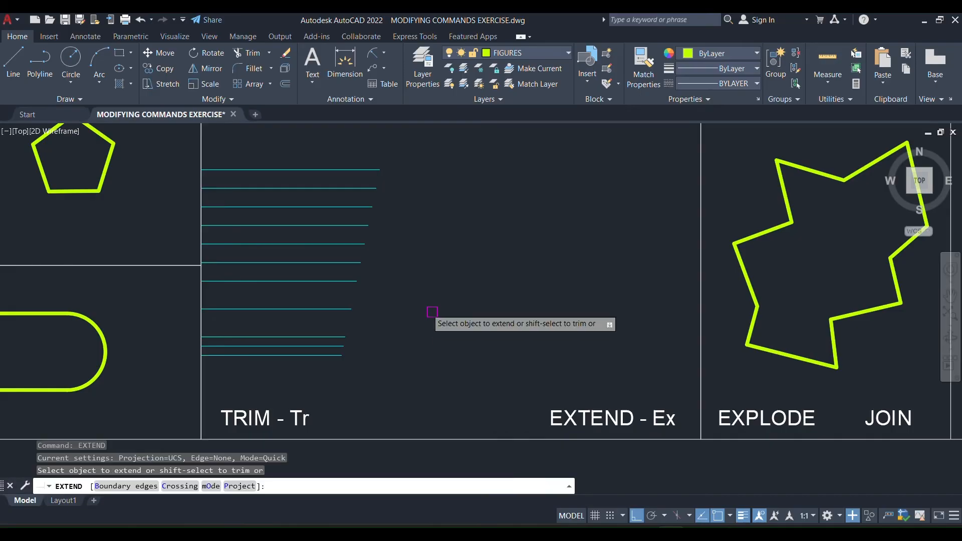
{"action": "left_click", "coordinate": [402, 145]}
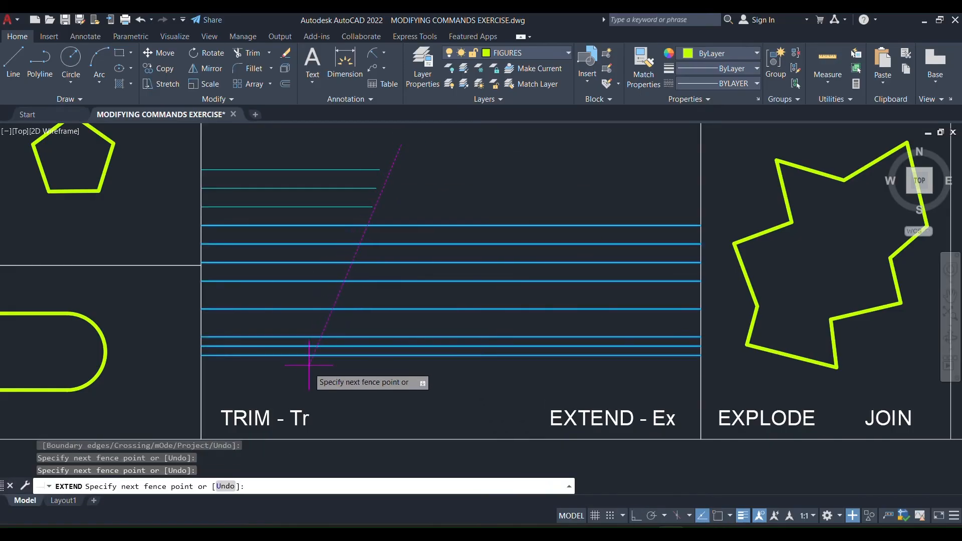
{"action": "key", "text": "Return"}
{"action": "left_click", "coordinate": [346, 170]}
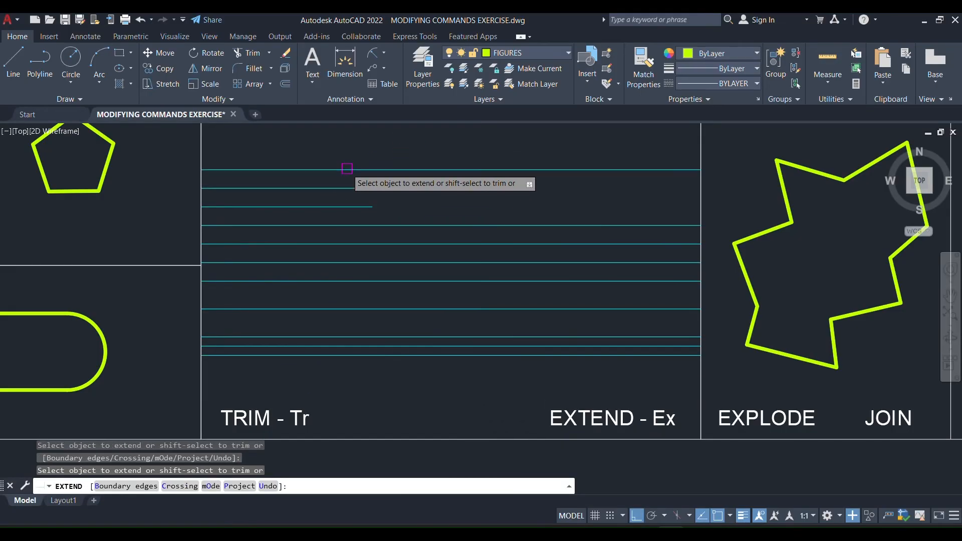
{"action": "left_click", "coordinate": [340, 207]}
{"action": "scroll", "coordinate": [562, 297], "scroll_direction": "down", "scroll_amount": 2}
{"action": "scroll", "coordinate": [562, 297], "scroll_direction": "down", "scroll_amount": 5}
{"action": "scroll", "coordinate": [483, 296], "scroll_direction": "up", "scroll_amount": 7}
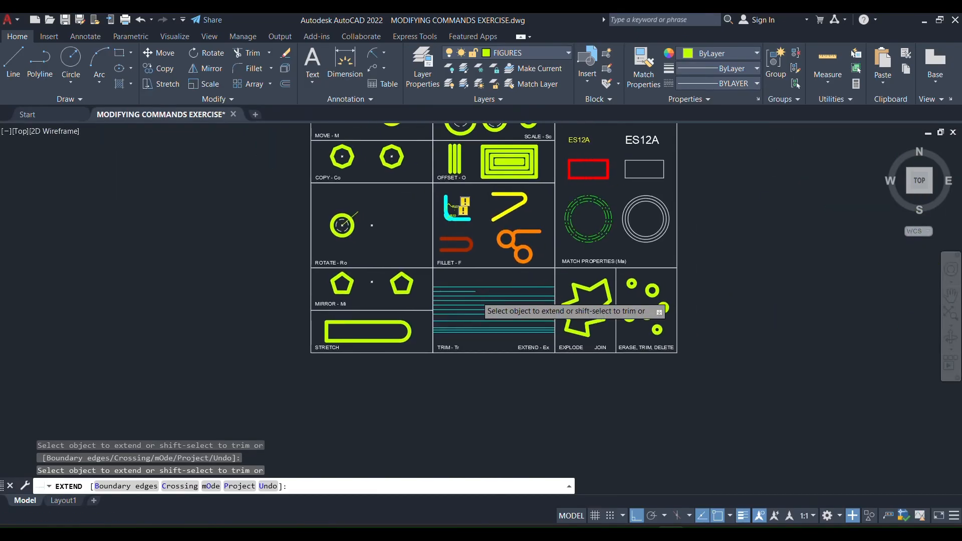
End the extension and undo it along with the erasures of the right-hand line pieces and the two slanted lines.
{"action": "key", "text": "Escape"}
{"action": "middle_click_drag", "start_coordinate": [645, 333], "coordinate": [526, 253]}
{"action": "key", "text": "ctrl+z"}
{"action": "key", "text": "ctrl+z"}
{"action": "key", "text": "ctrl+z"}
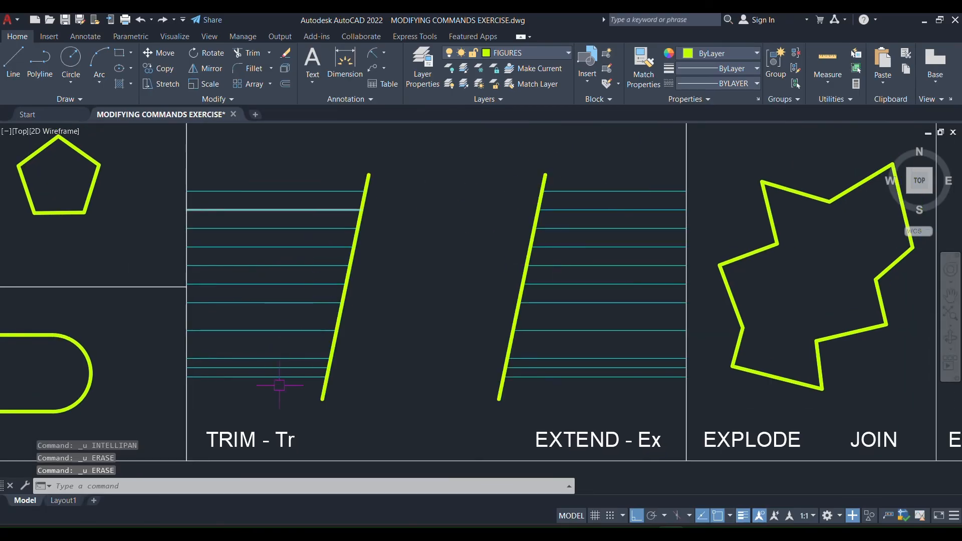
Erase the horizontal line pieces between the second slanted line and the cell's right border.
{"action": "left_click", "coordinate": [648, 161]}
{"action": "left_click", "coordinate": [598, 368]}
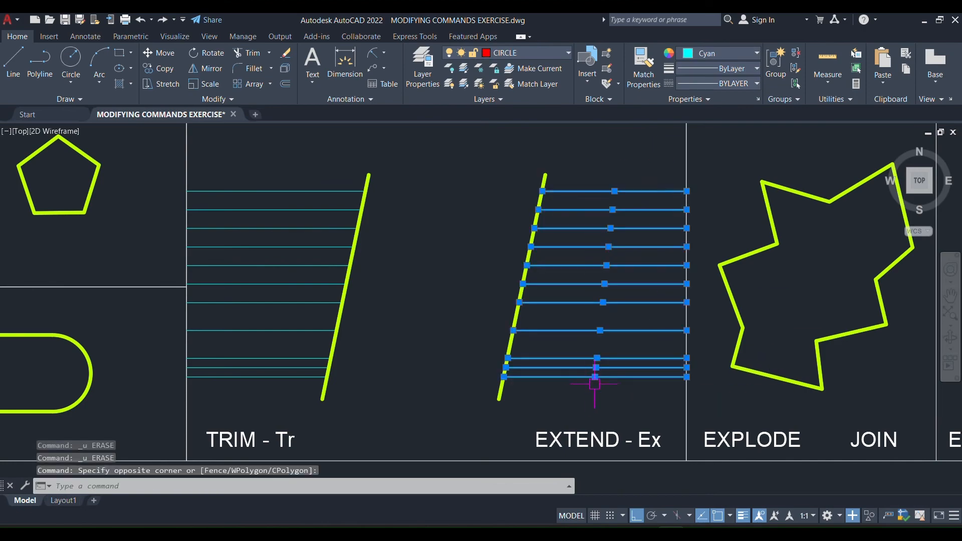
{"action": "key", "text": "Delete"}
Extend the horizontal lines from the first slanted line to the second slanted line with a fence.
{"action": "type", "text": "Ex"}
{"action": "key", "text": "Return"}
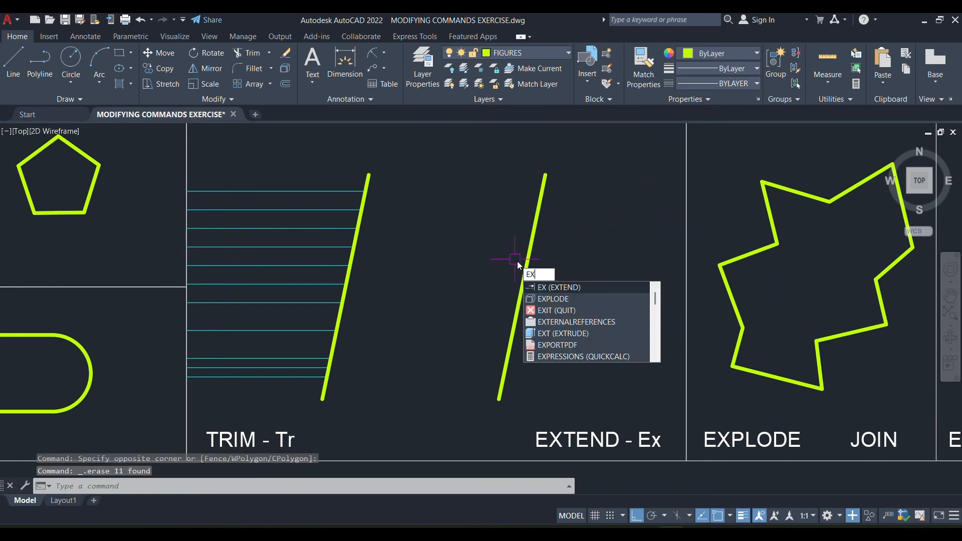
{"action": "left_click", "coordinate": [311, 166]}
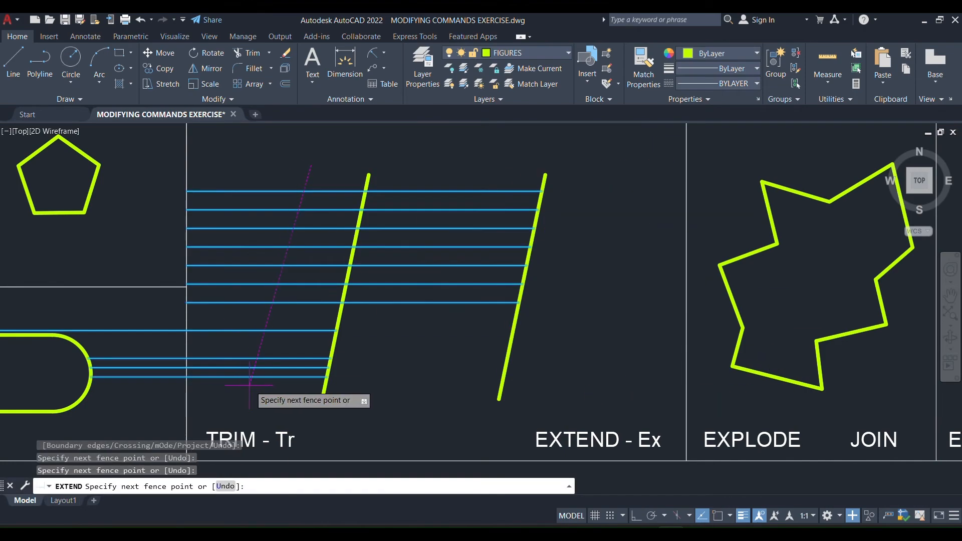
{"action": "left_click", "coordinate": [301, 396]}
{"action": "key", "text": "Return"}
Extend the horizontal lines past the second slanted line to the right border of the TRIM - Tr and EXTEND - Ex cell.
{"action": "left_click", "coordinate": [501, 175]}
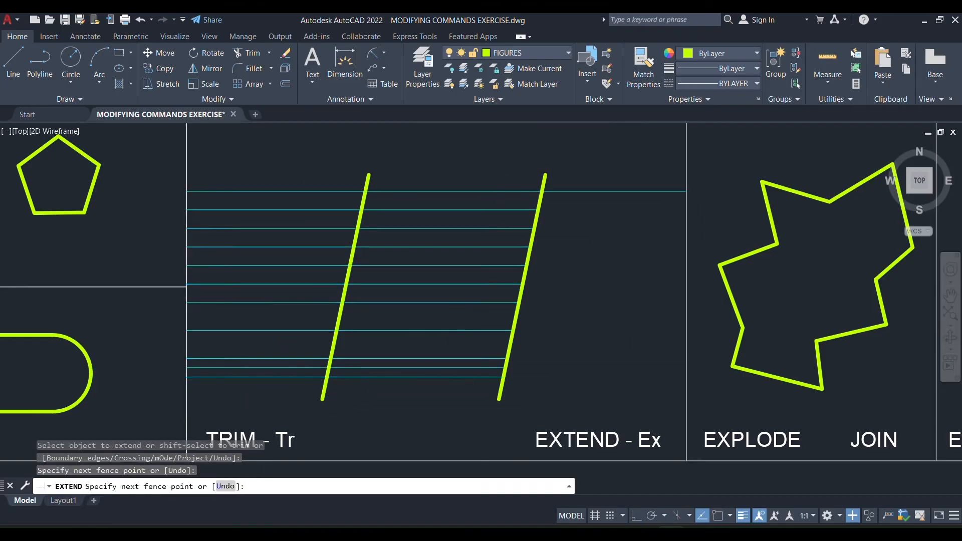
{"action": "key", "text": "Return"}
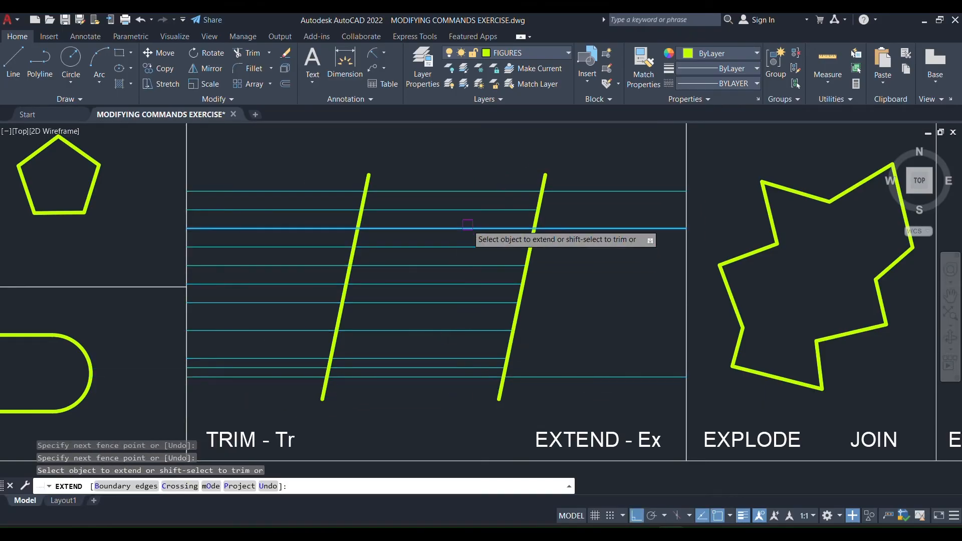
{"action": "left_click", "coordinate": [509, 247]}
{"action": "left_click", "coordinate": [506, 266]}
{"action": "left_click", "coordinate": [501, 282]}
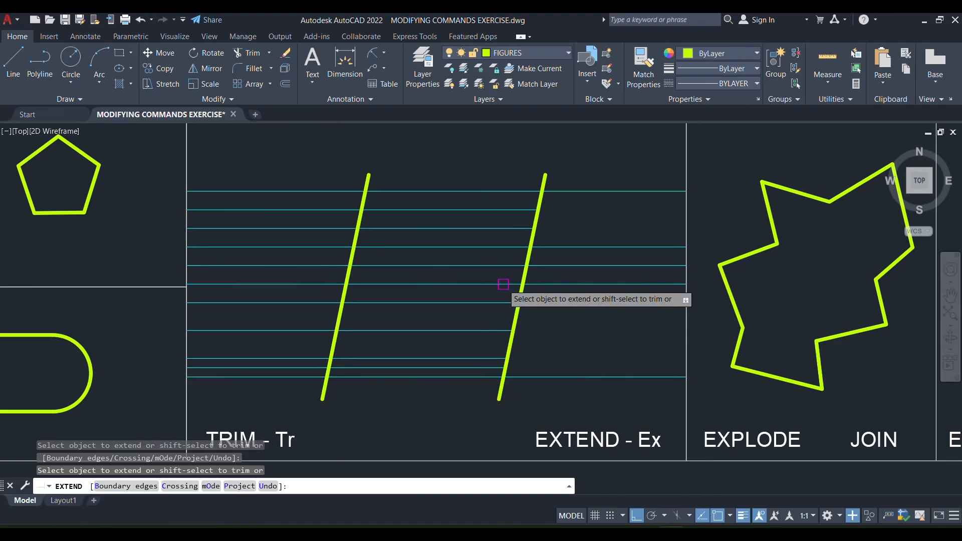
{"action": "left_click", "coordinate": [502, 303]}
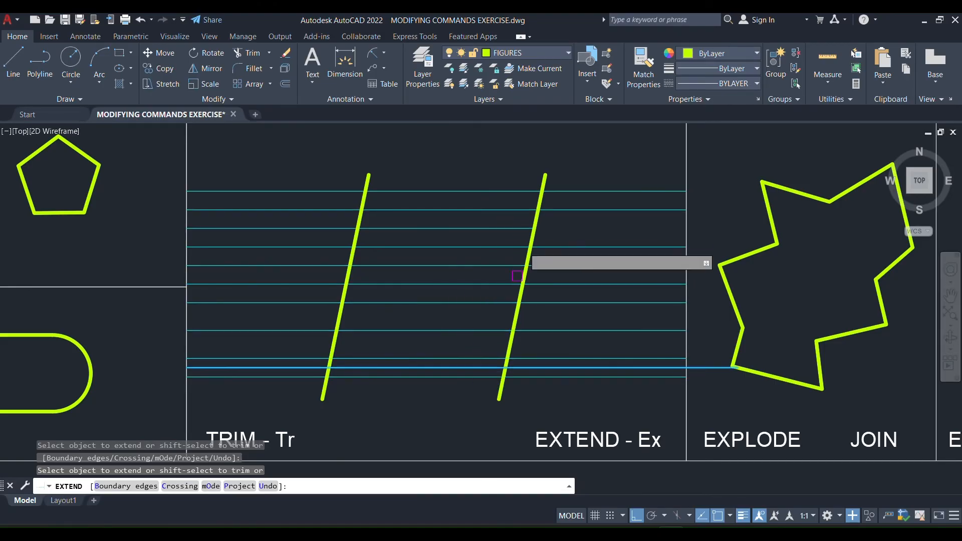
{"action": "key", "text": "Return"}
Look over the whole exercise sheet and examine the source and target figures in the MATCH PROPERTIES (Ma) cell.
{"action": "scroll", "coordinate": [544, 251], "scroll_direction": "down", "scroll_amount": 2}
{"action": "middle_click_drag", "start_coordinate": [668, 221], "coordinate": [498, 336]}
{"action": "scroll", "coordinate": [420, 384], "scroll_direction": "down", "scroll_amount": 6}
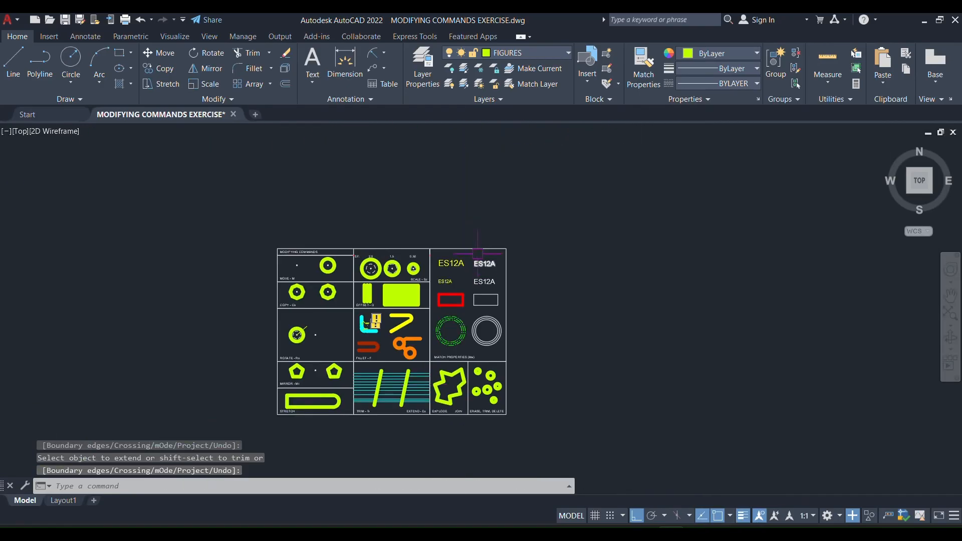
{"action": "scroll", "coordinate": [514, 357], "scroll_direction": "up", "scroll_amount": 4}
{"action": "scroll", "coordinate": [514, 357], "scroll_direction": "up", "scroll_amount": 8}
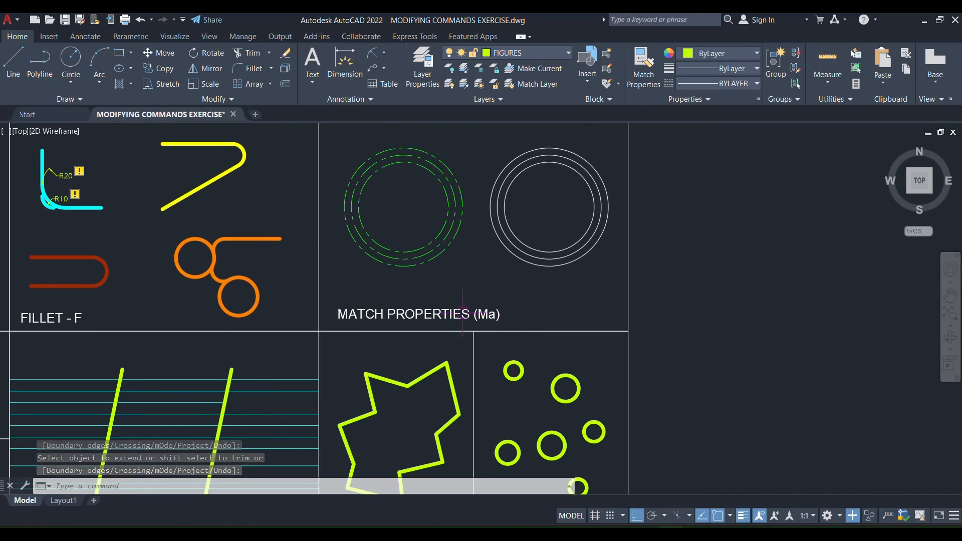
{"action": "scroll", "coordinate": [531, 210], "scroll_direction": "down", "scroll_amount": 8}
{"action": "scroll", "coordinate": [522, 281], "scroll_direction": "down", "scroll_amount": 3}
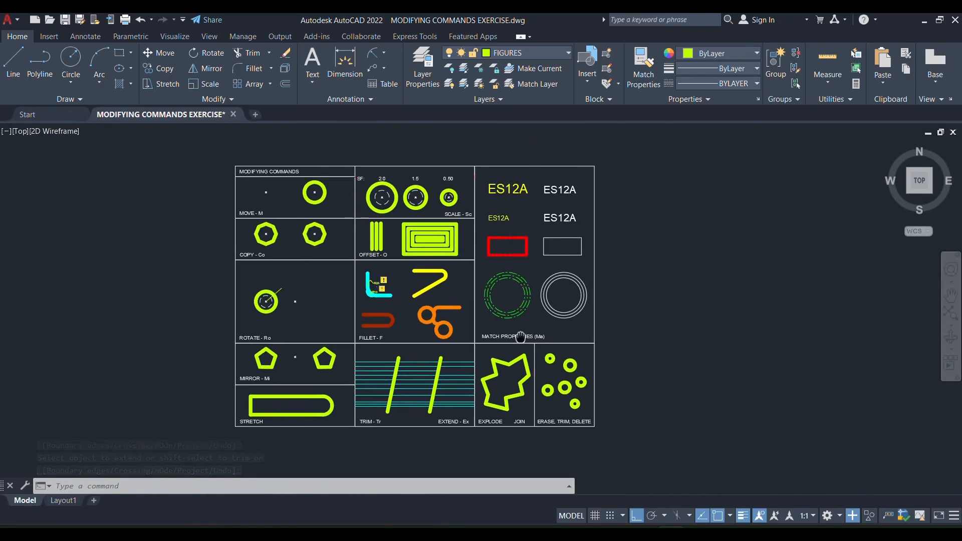
{"action": "scroll", "coordinate": [507, 356], "scroll_direction": "up", "scroll_amount": 1}
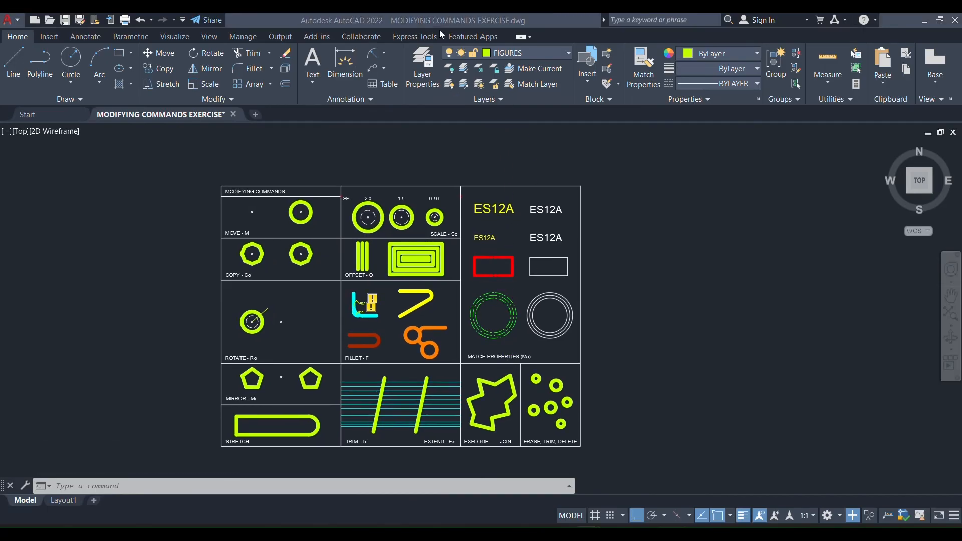
{"action": "scroll", "coordinate": [500, 431], "scroll_direction": "up", "scroll_amount": 2}
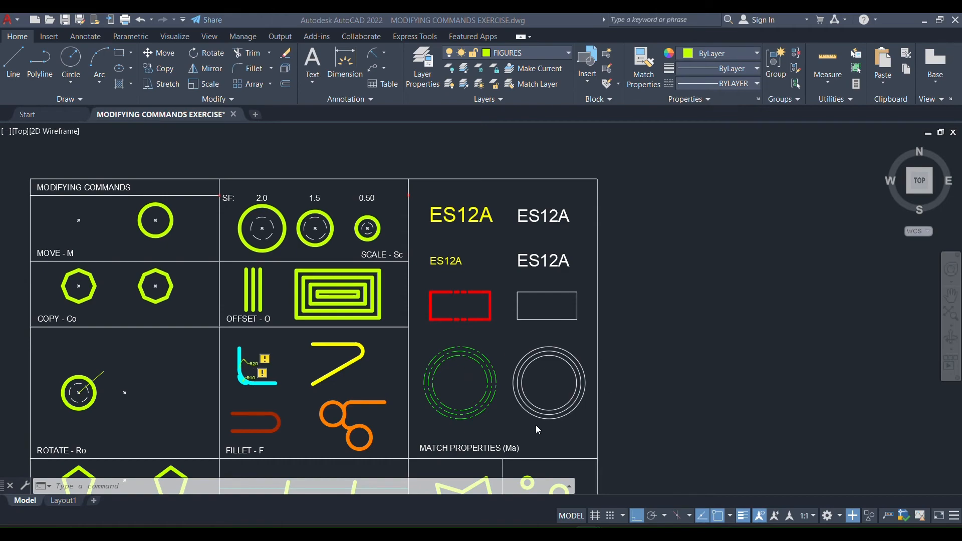
{"action": "scroll", "coordinate": [536, 436], "scroll_direction": "up", "scroll_amount": 2}
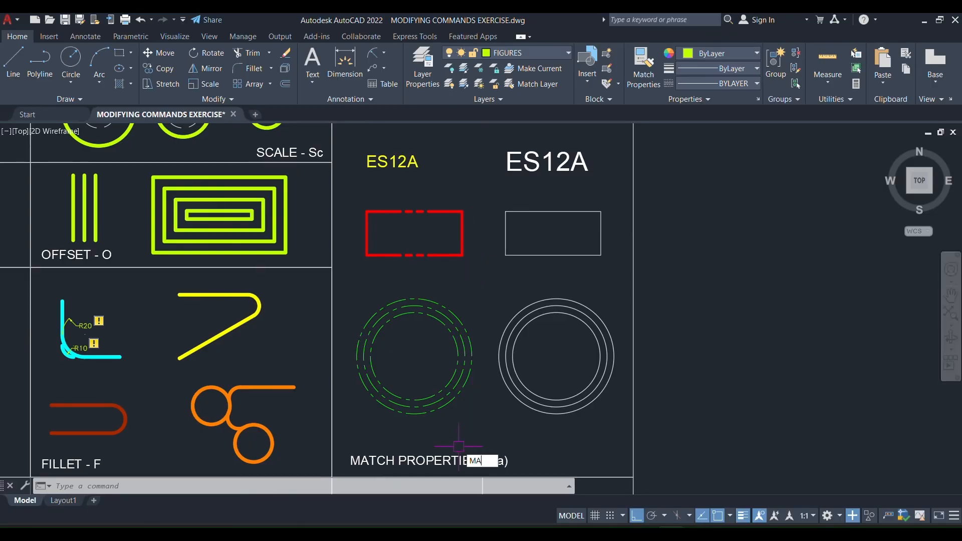
Match the properties of the large yellow ES12A text onto the white ES12A text beside it.
{"action": "key", "text": "Return"}
{"action": "middle_click_drag", "start_coordinate": [458, 223], "coordinate": [454, 413]}
{"action": "scroll", "coordinate": [468, 252], "scroll_direction": "up", "scroll_amount": 3}
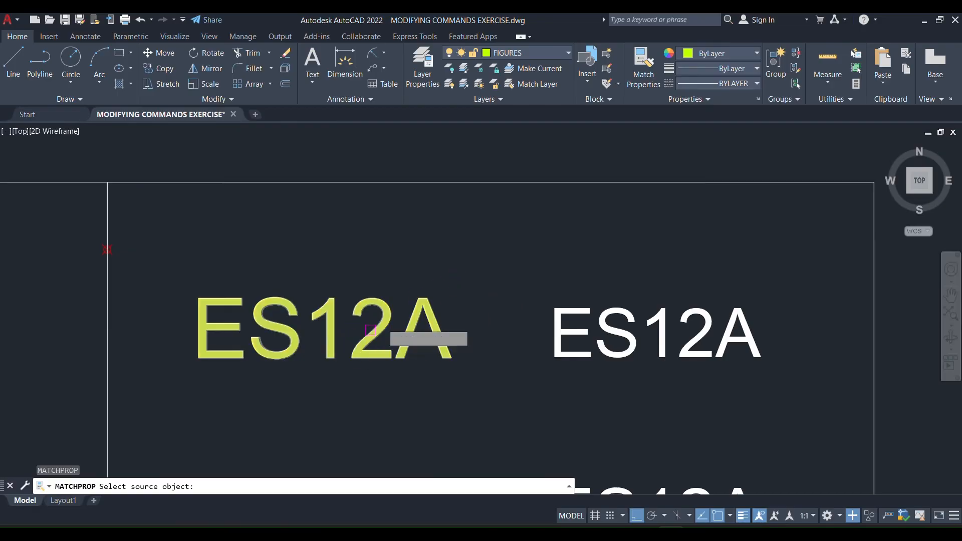
{"action": "left_click", "coordinate": [383, 307]}
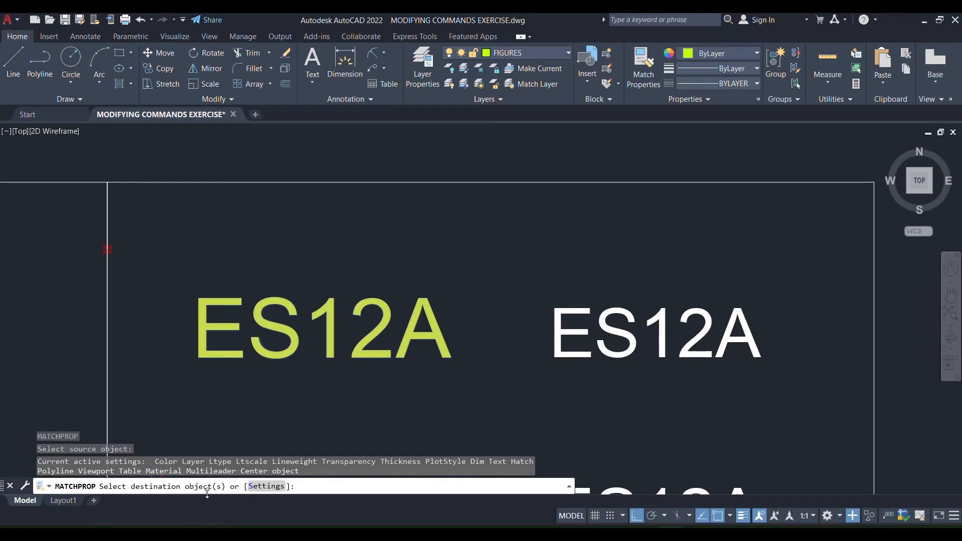
{"action": "left_click", "coordinate": [648, 328]}
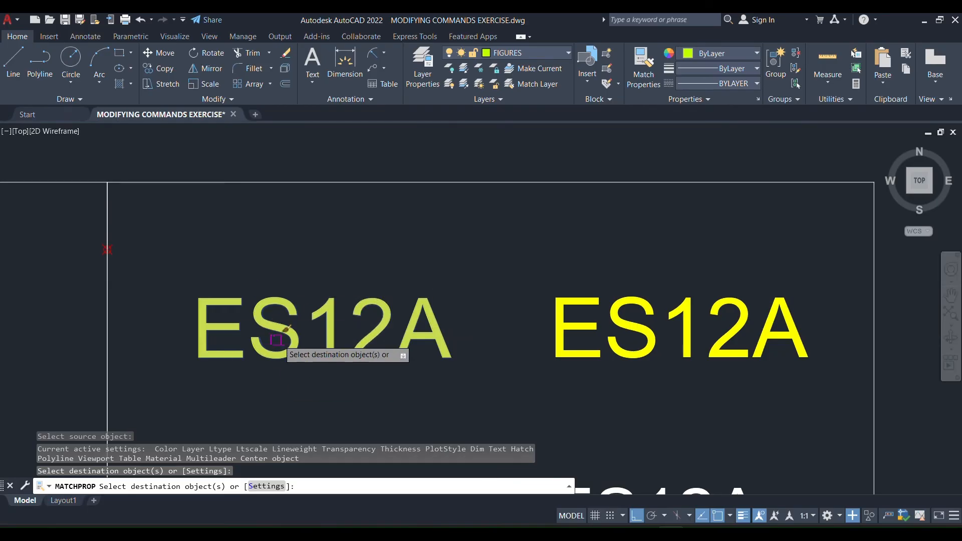
{"action": "mouse_move", "coordinate": [701, 433]}
{"action": "middle_mouse_down"}
{"action": "mouse_move", "coordinate": [633, 200]}
{"action": "mouse_move", "coordinate": [631, 228]}
{"action": "middle_mouse_up"}
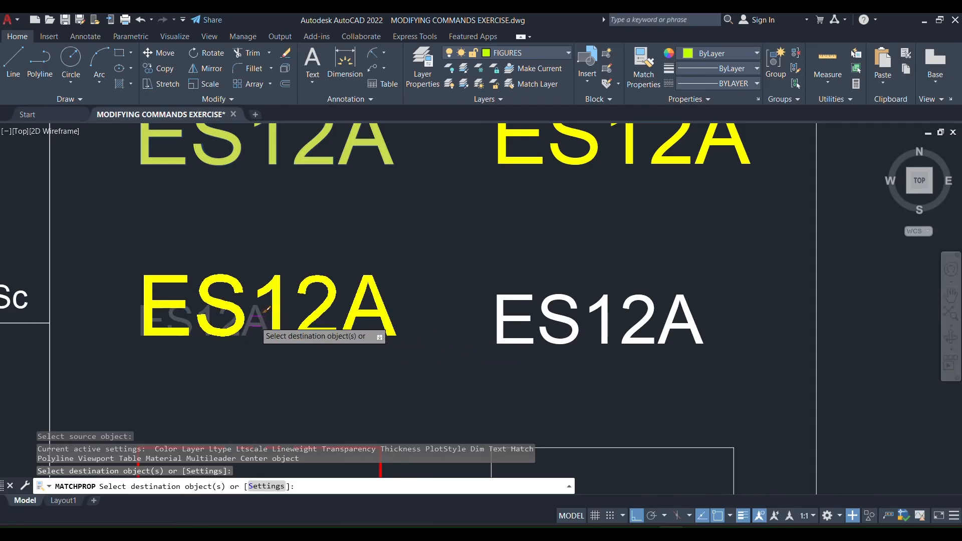
{"action": "scroll", "coordinate": [554, 194], "scroll_direction": "down", "scroll_amount": 2}
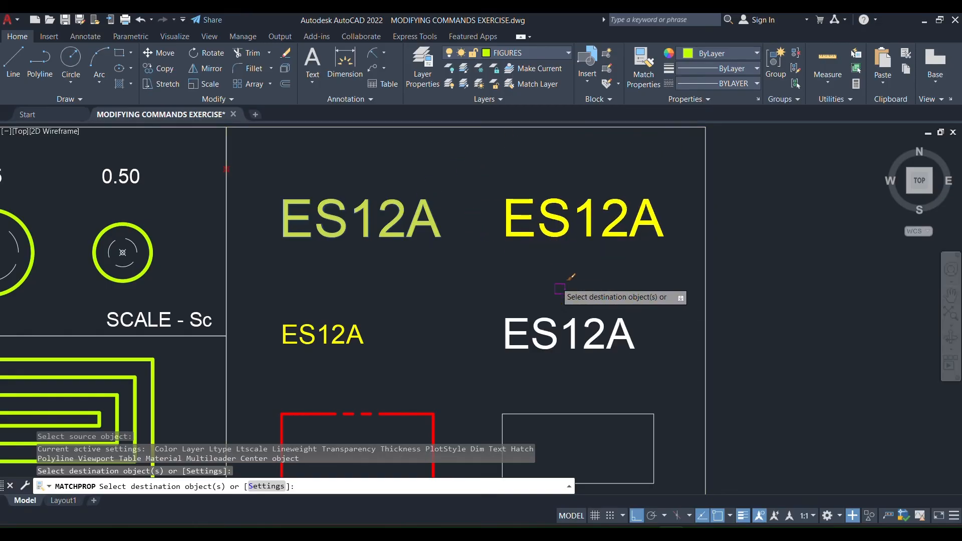
{"action": "key", "text": "Escape"}
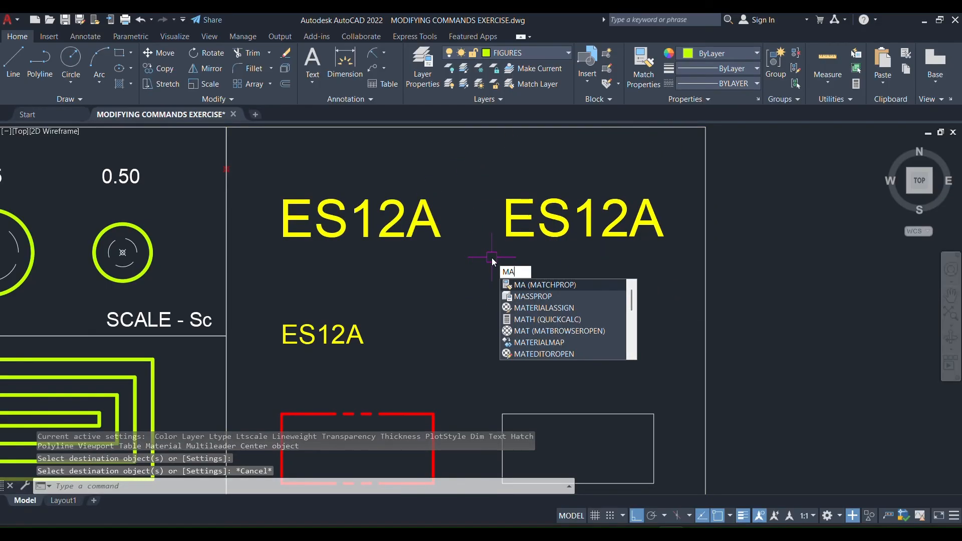
{"action": "key", "text": "Return"}
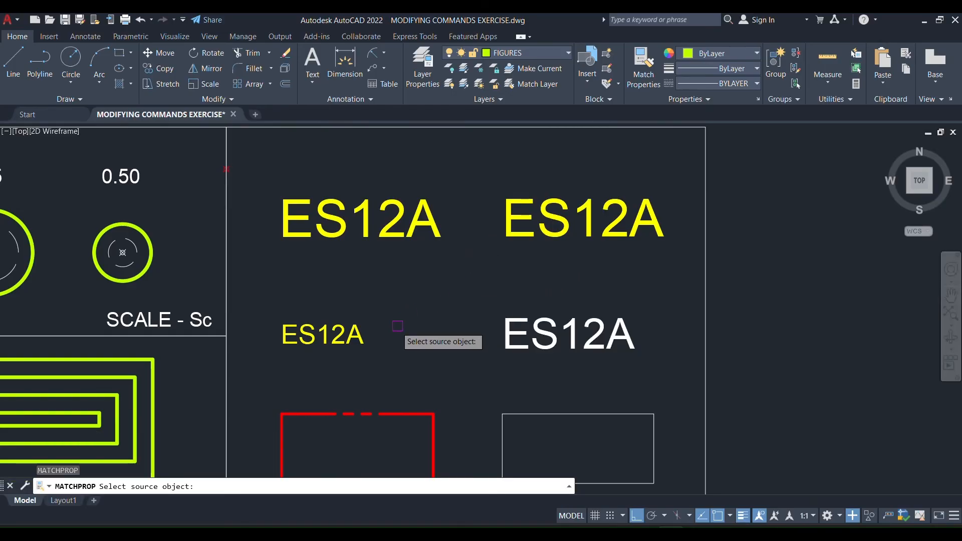
{"action": "left_click", "coordinate": [355, 335]}
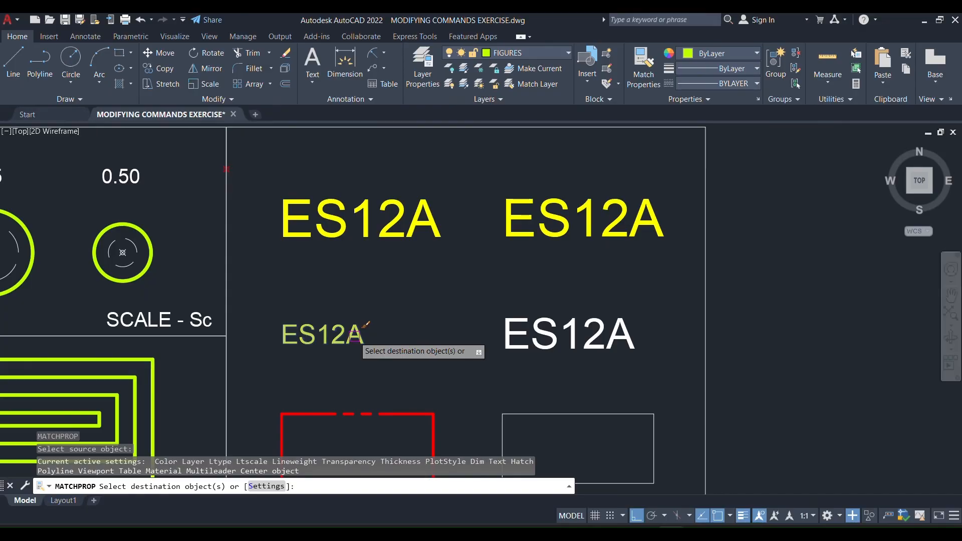
{"action": "key", "text": "Return"}
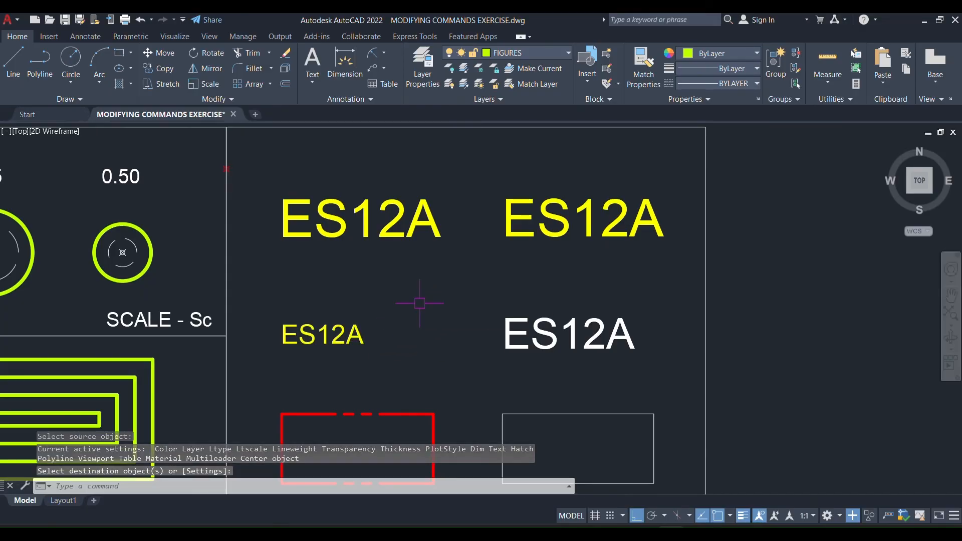
{"action": "key", "text": "Escape"}
{"action": "key", "text": "Escape"}
{"action": "key", "text": "Escape"}
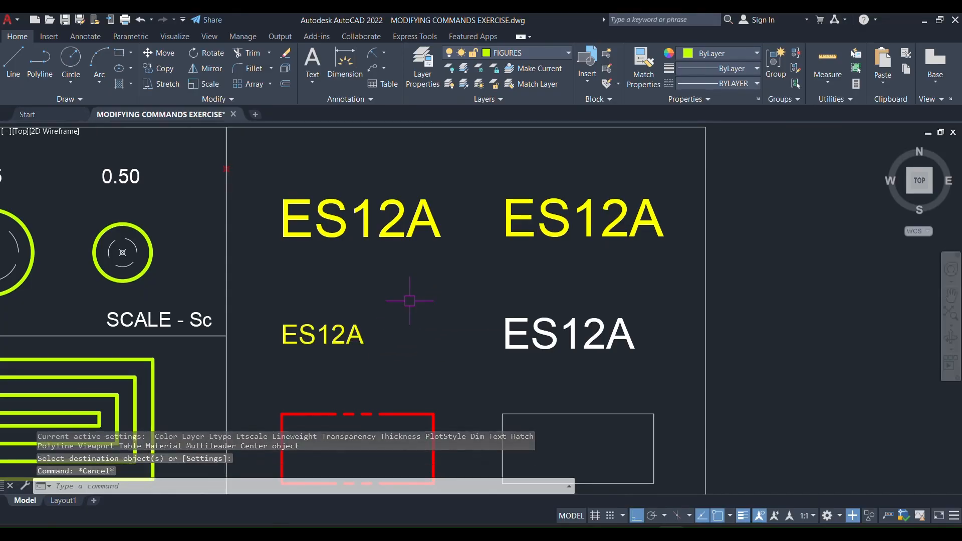
Match the properties of the small yellow ES12A text onto the remaining white ES12A text beside it.
{"action": "type", "text": "MA"}
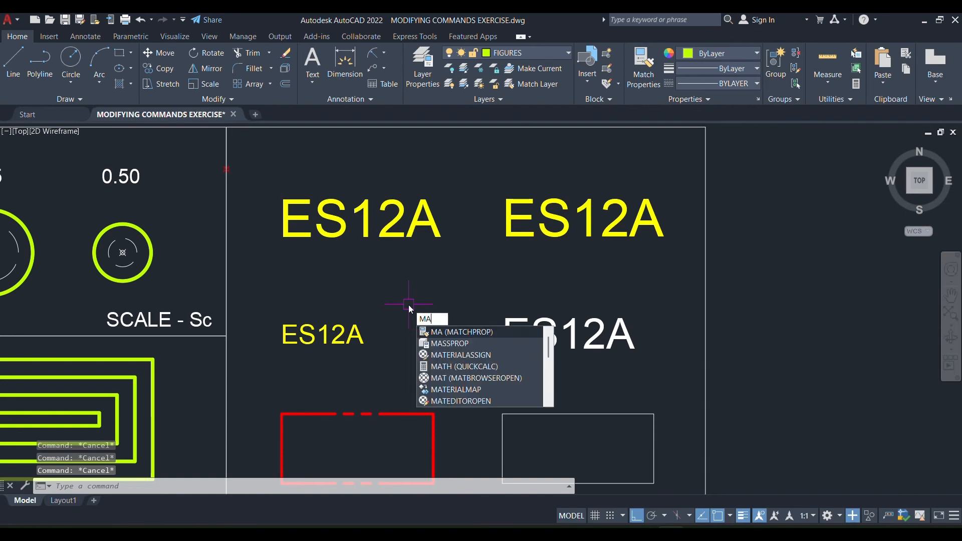
{"action": "key", "text": "Return"}
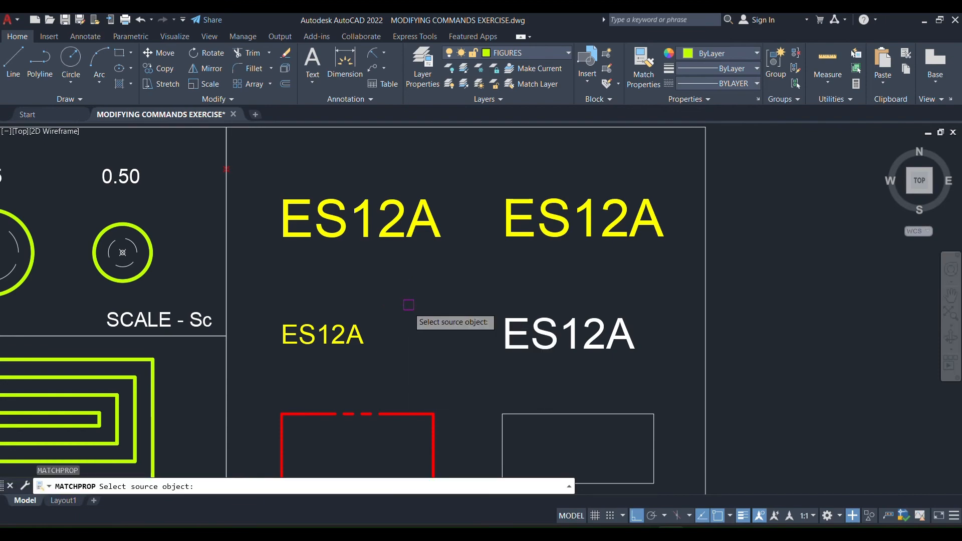
{"action": "left_click", "coordinate": [357, 335]}
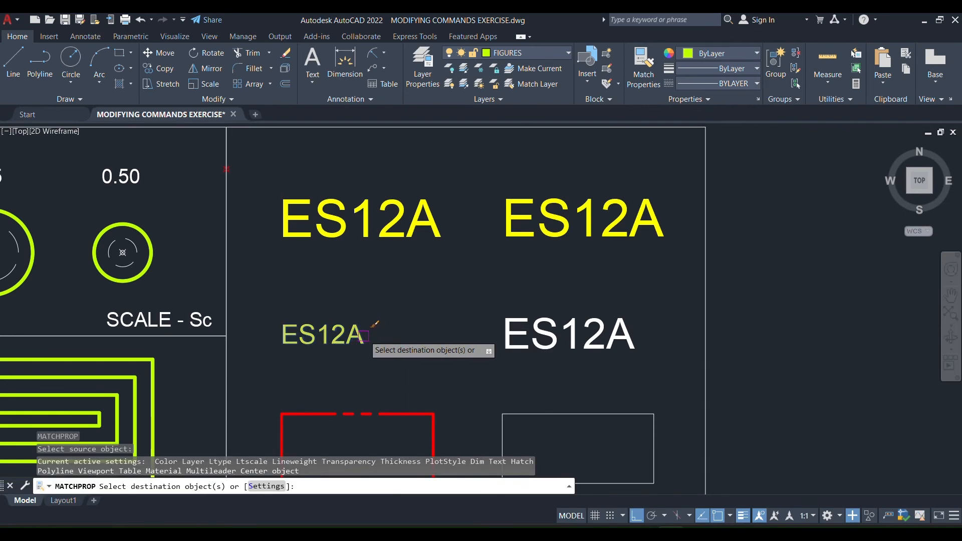
{"action": "left_click", "coordinate": [563, 335]}
{"action": "middle_click_drag", "start_coordinate": [501, 311], "coordinate": [486, 217]}
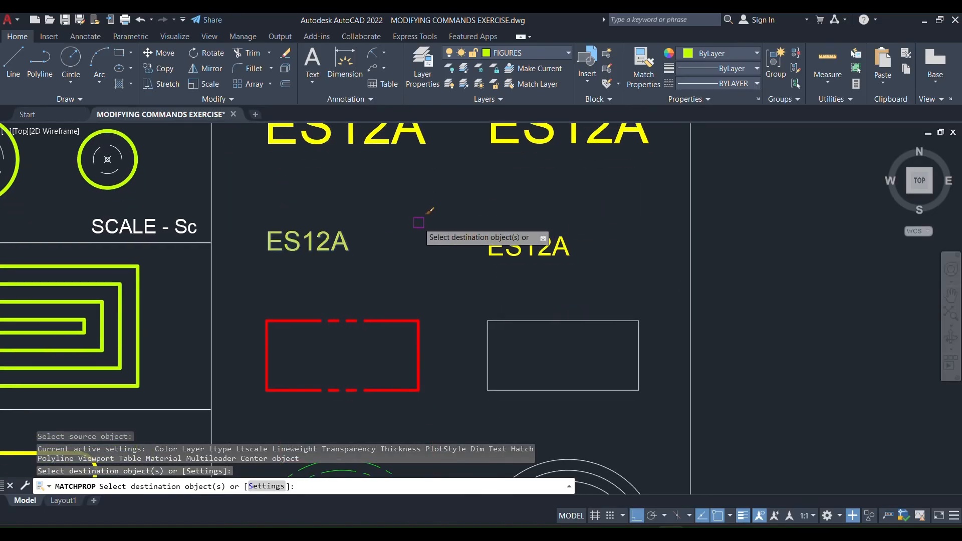
{"action": "key", "text": "Return"}
{"action": "key", "text": "Return"}
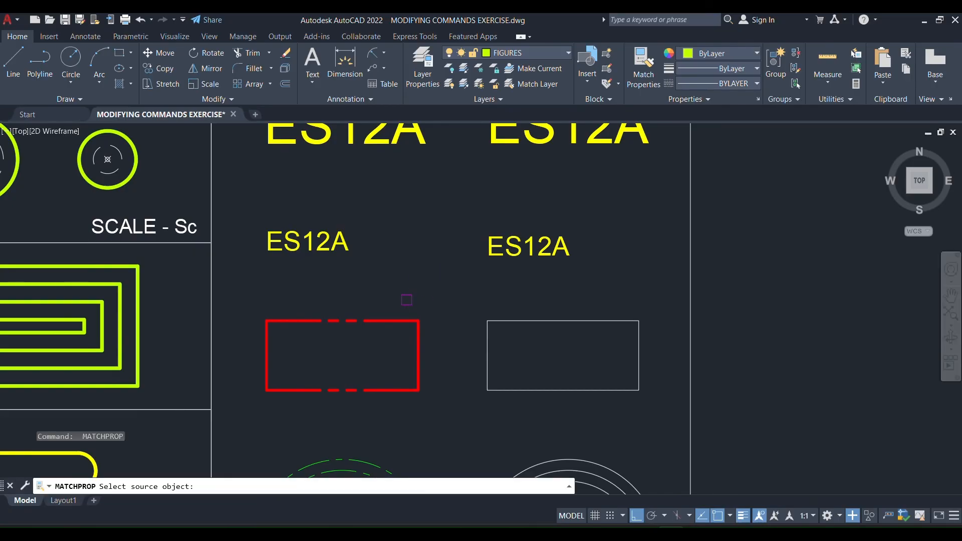
Match the properties of the red dashed rectangle onto the thin white rectangle beside it.
{"action": "left_click", "coordinate": [392, 322]}
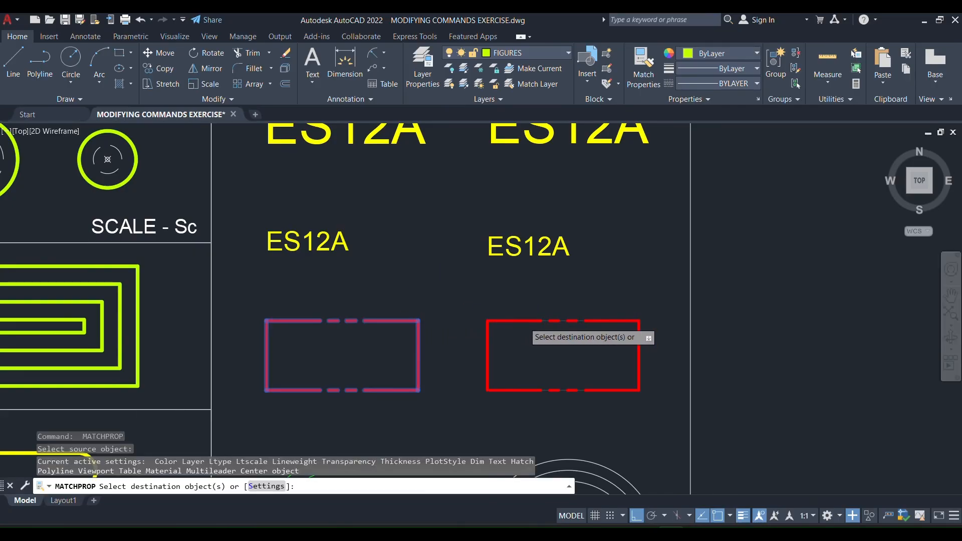
{"action": "left_click", "coordinate": [524, 322]}
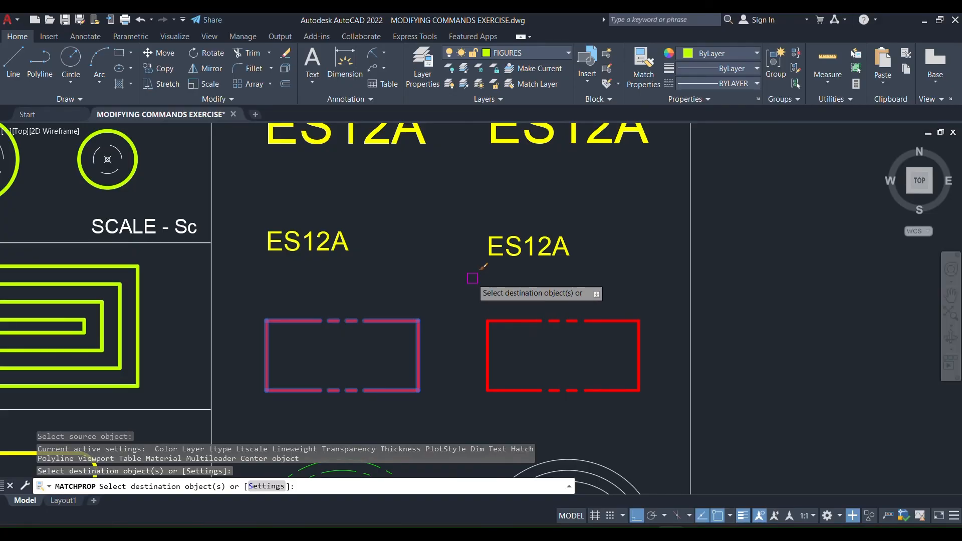
{"action": "key", "text": "Return"}
Match the properties of the inner green dashed circle onto the three white concentric circles.
{"action": "middle_click_drag", "start_coordinate": [448, 305], "coordinate": [420, 185]}
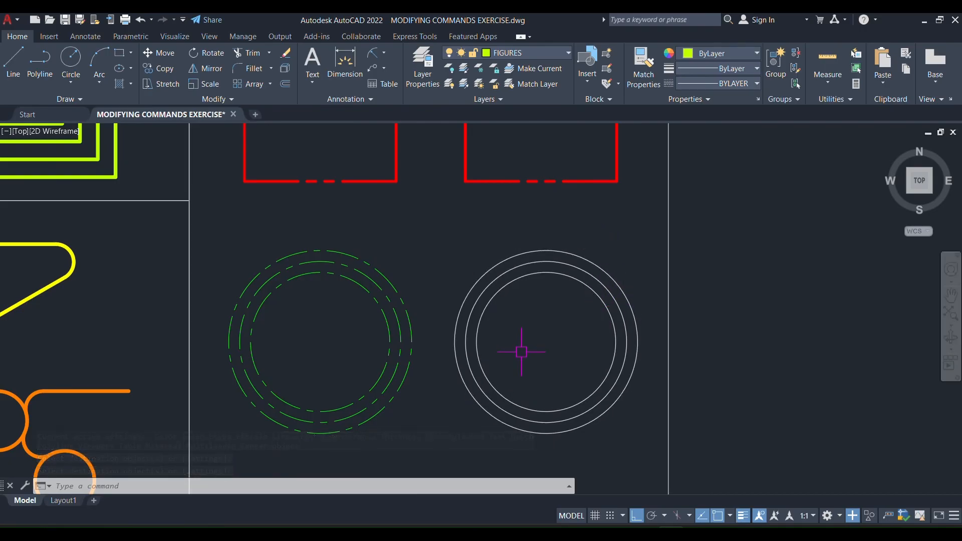
{"action": "type", "text": "ma"}
{"action": "key", "text": "Return"}
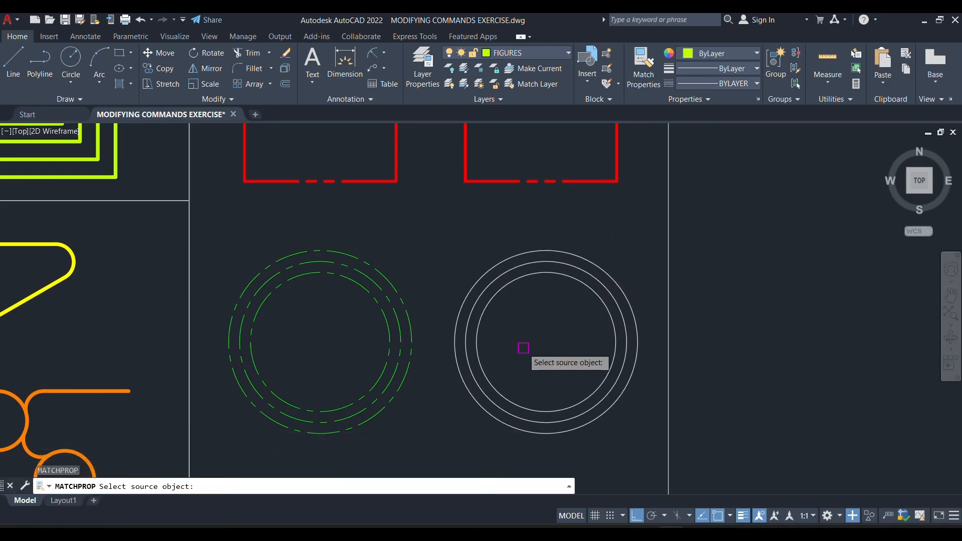
{"action": "left_click", "coordinate": [391, 323]}
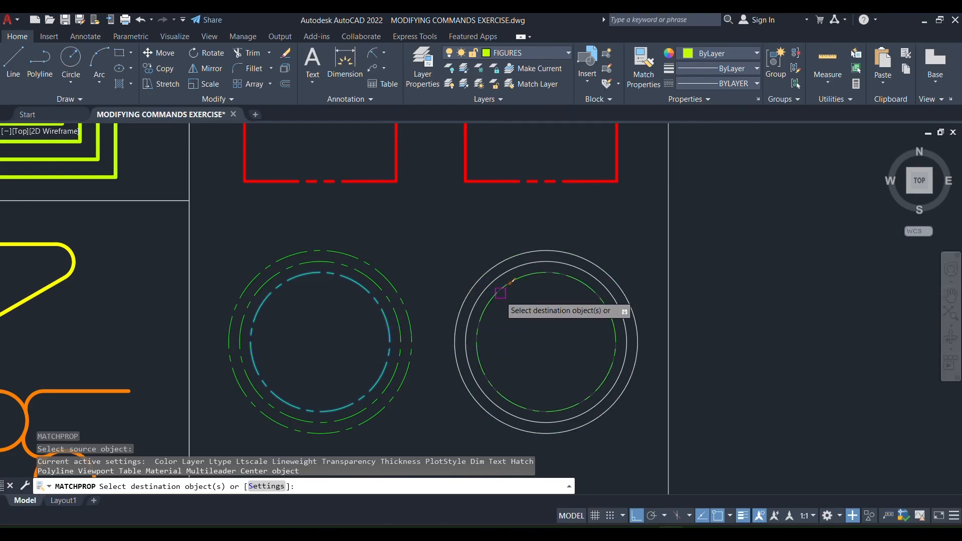
{"action": "left_click", "coordinate": [545, 319]}
{"action": "left_click", "coordinate": [457, 230]}
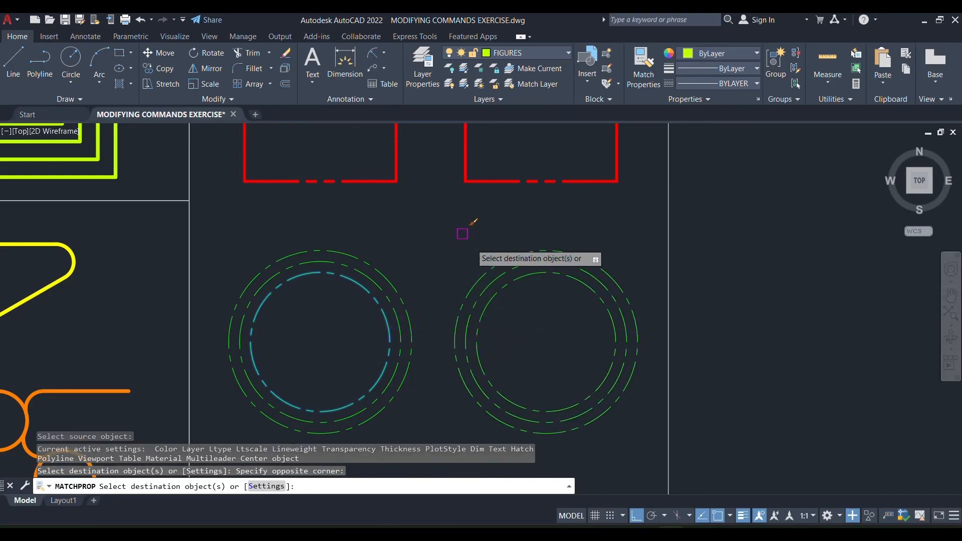
Finish matching properties and explode the closed zigzag polyline above the EXPLODE and JOIN labels into separate segments.
{"action": "key", "text": "Return"}
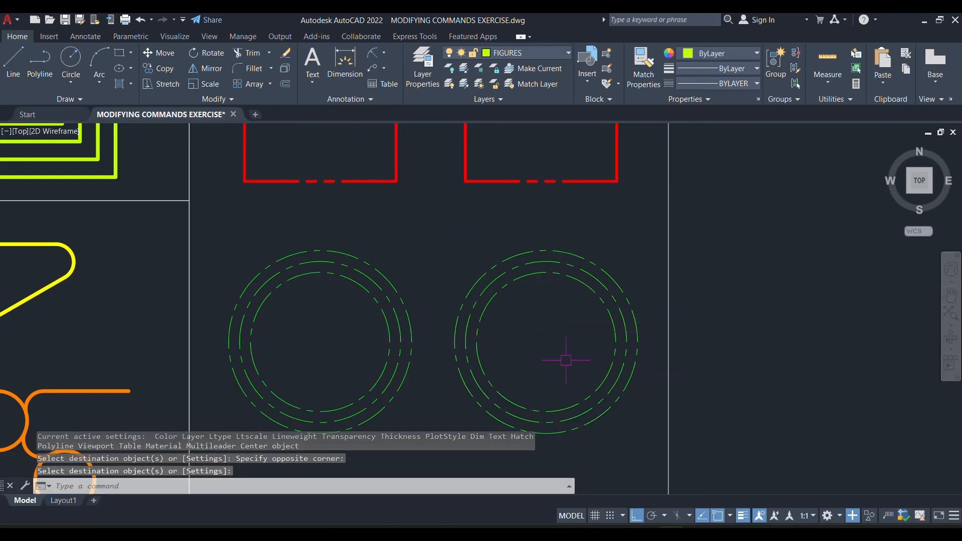
{"action": "scroll", "coordinate": [567, 351], "scroll_direction": "down", "scroll_amount": 6}
{"action": "middle_click_drag", "start_coordinate": [556, 333], "coordinate": [467, 249]}
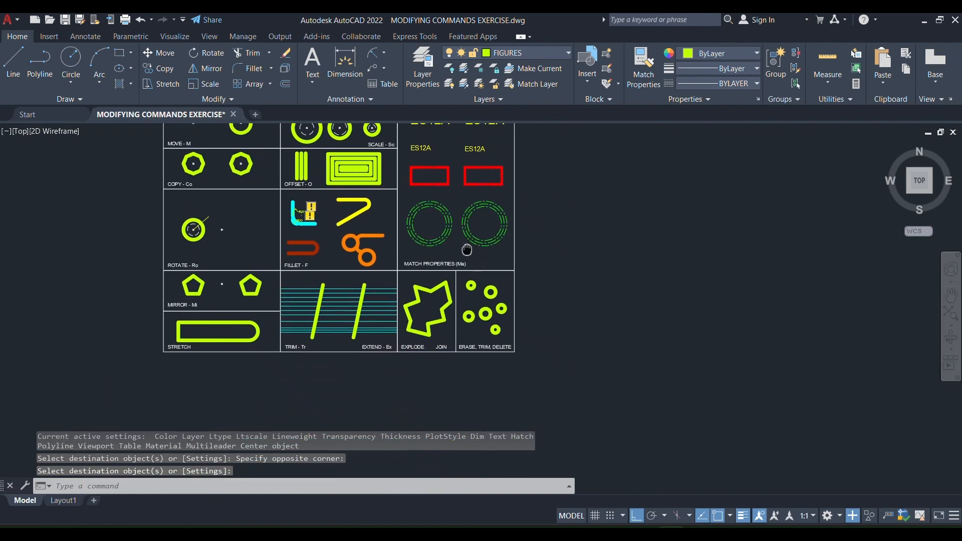
{"action": "middle_click_drag", "start_coordinate": [429, 221], "coordinate": [472, 262]}
{"action": "scroll", "coordinate": [451, 421], "scroll_direction": "up", "scroll_amount": 2}
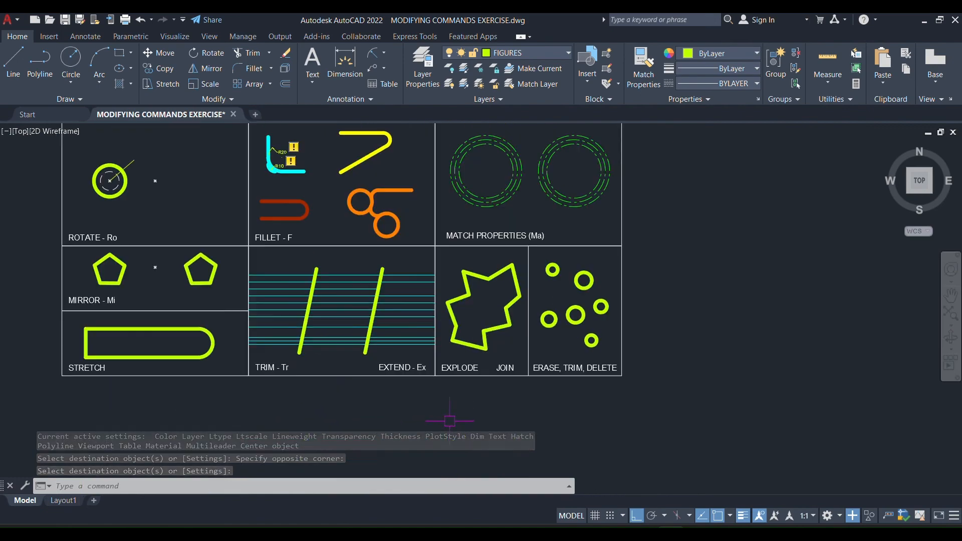
{"action": "scroll", "coordinate": [551, 326], "scroll_direction": "up", "scroll_amount": 4}
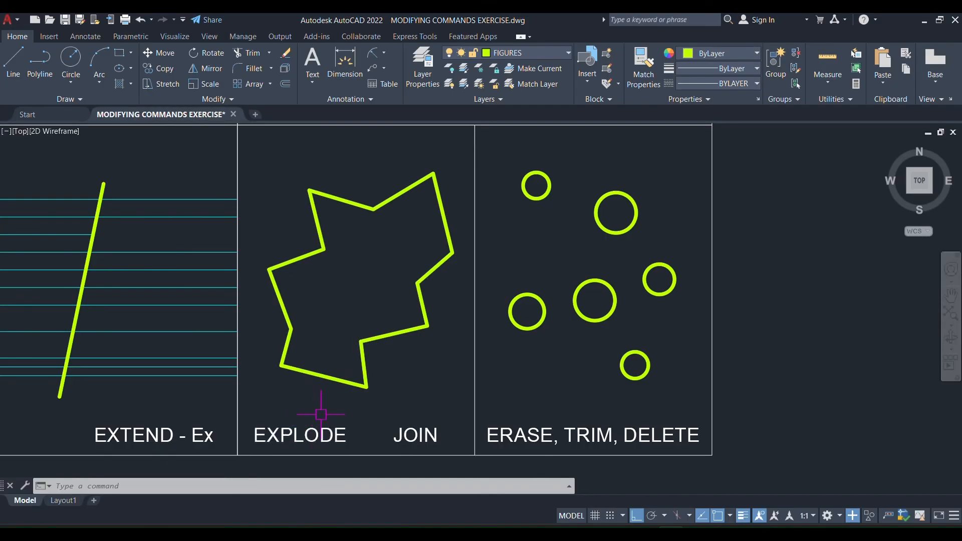
{"action": "type", "text": "EXPLOD"}
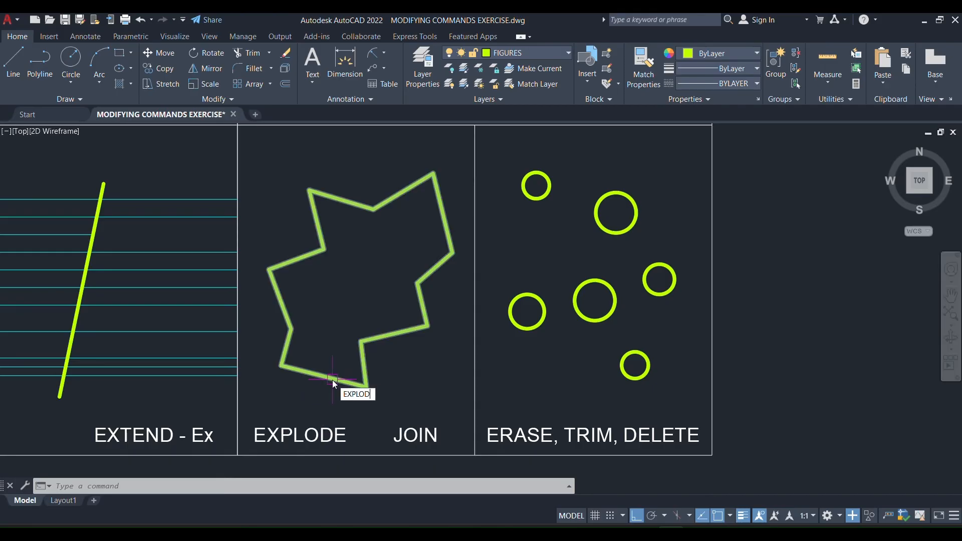
{"action": "type", "text": "E"}
{"action": "key", "text": "Return"}
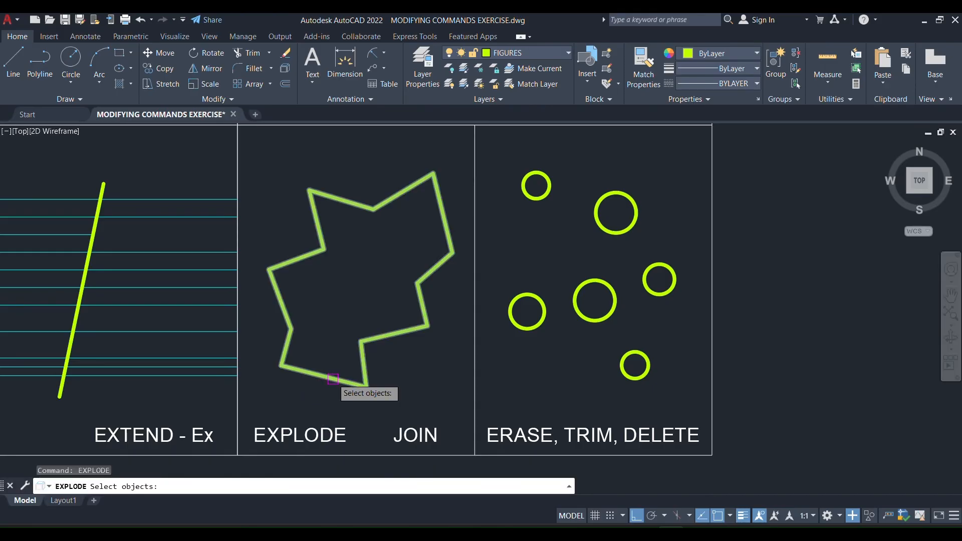
{"action": "left_click", "coordinate": [312, 378]}
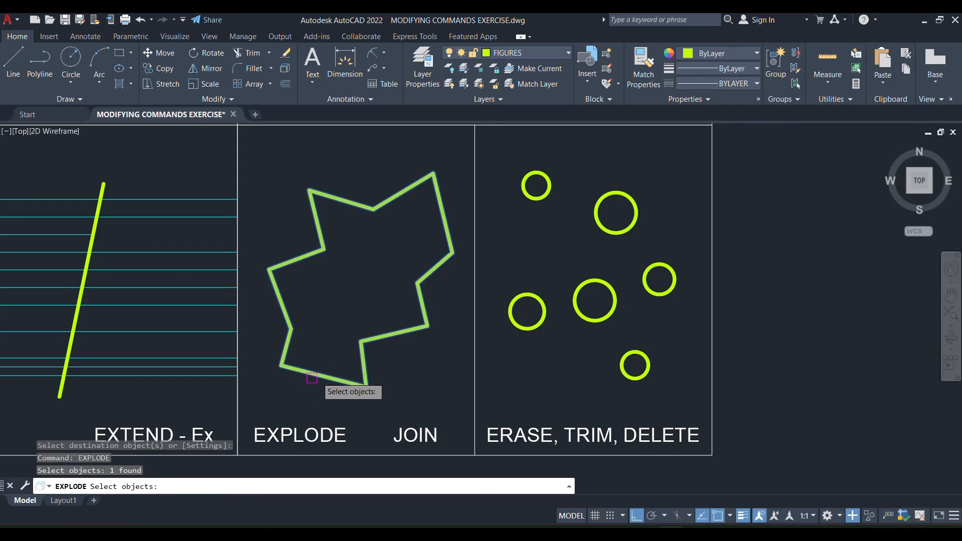
{"action": "key", "text": "Return"}
{"action": "left_click", "coordinate": [322, 377]}
{"action": "key", "text": "Escape"}
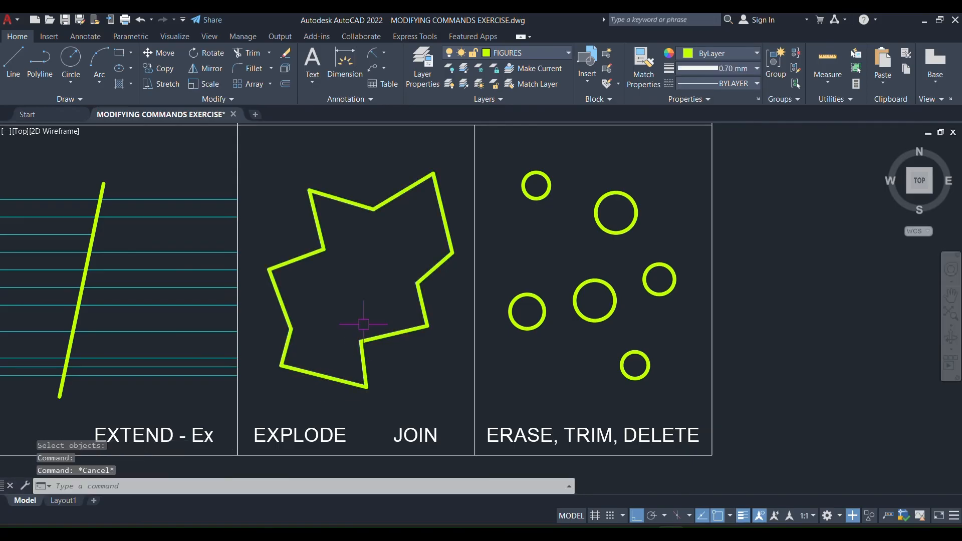
Select individual segments around the exploded zigzag outline to check that they are separate, and undo the explode.
{"action": "left_click", "coordinate": [376, 335]}
{"action": "left_click", "coordinate": [365, 359]}
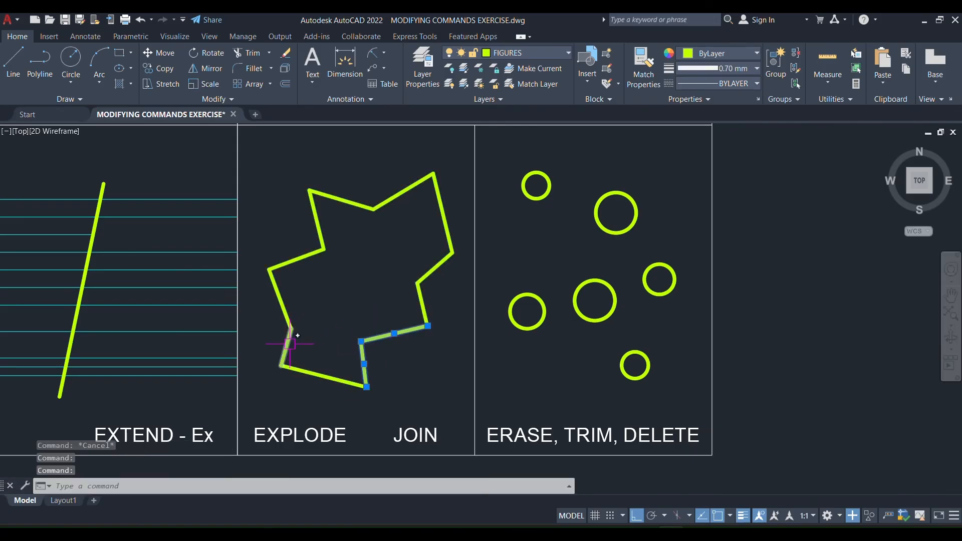
{"action": "left_click", "coordinate": [283, 311]}
{"action": "left_click", "coordinate": [281, 306]}
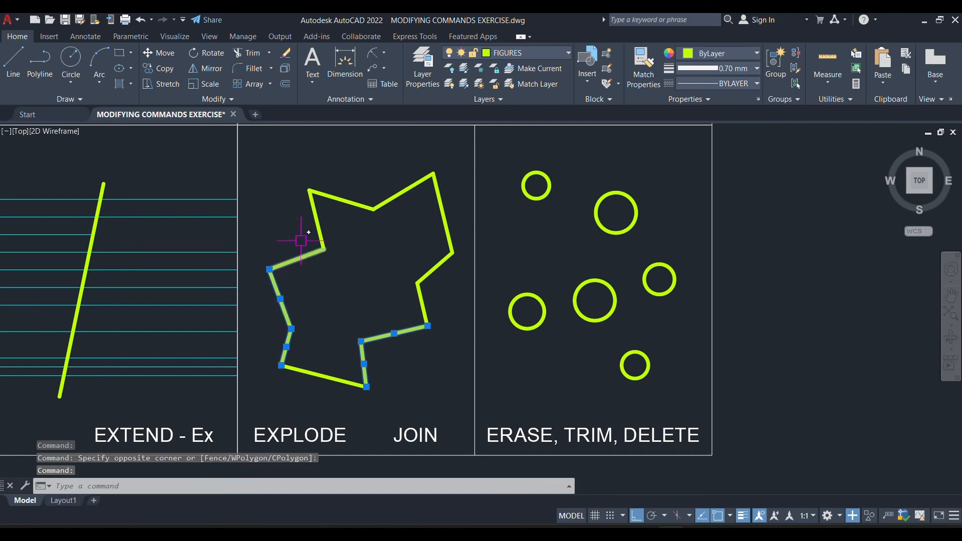
{"action": "left_click", "coordinate": [302, 265]}
{"action": "left_click", "coordinate": [302, 228]}
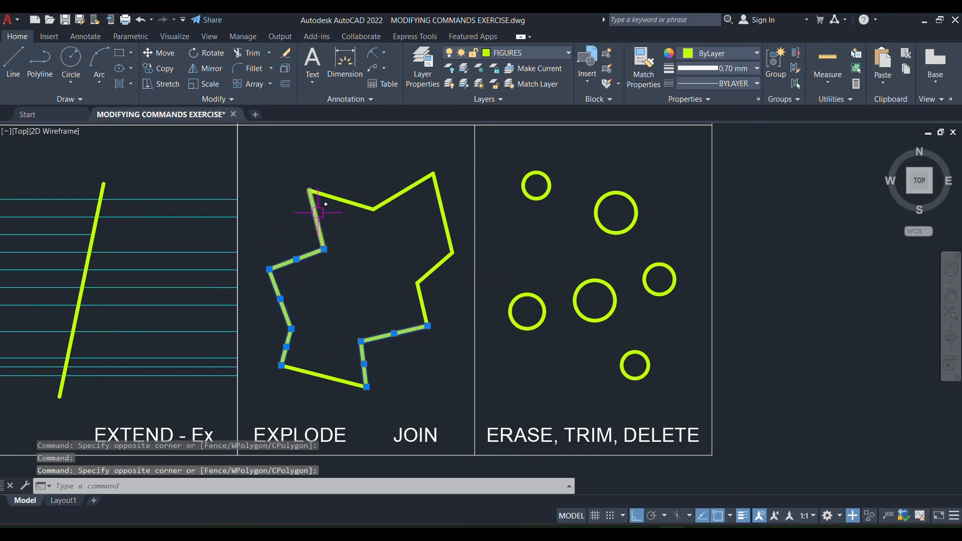
{"action": "left_click", "coordinate": [316, 213]}
{"action": "left_click", "coordinate": [340, 215]}
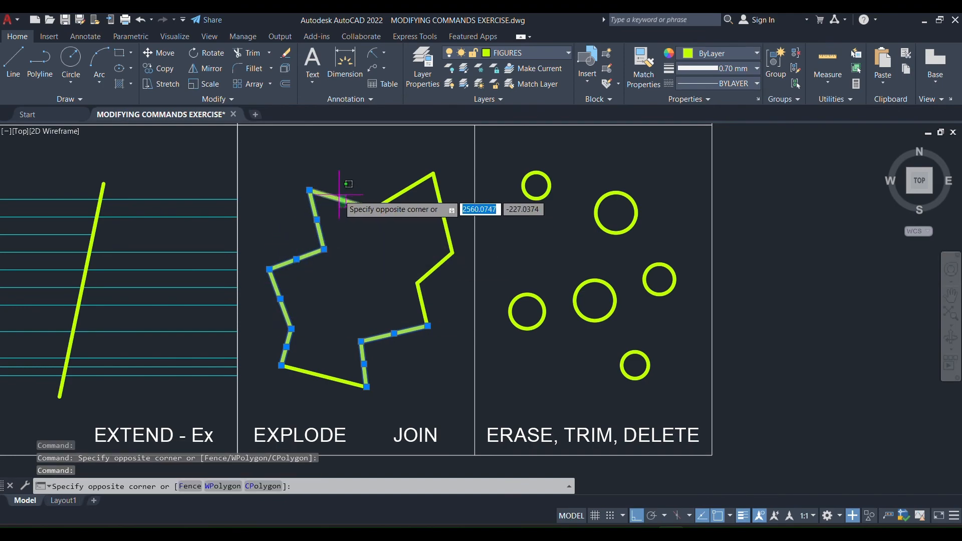
{"action": "left_click", "coordinate": [345, 189]}
{"action": "key", "text": "Escape"}
{"action": "left_click", "coordinate": [441, 198]}
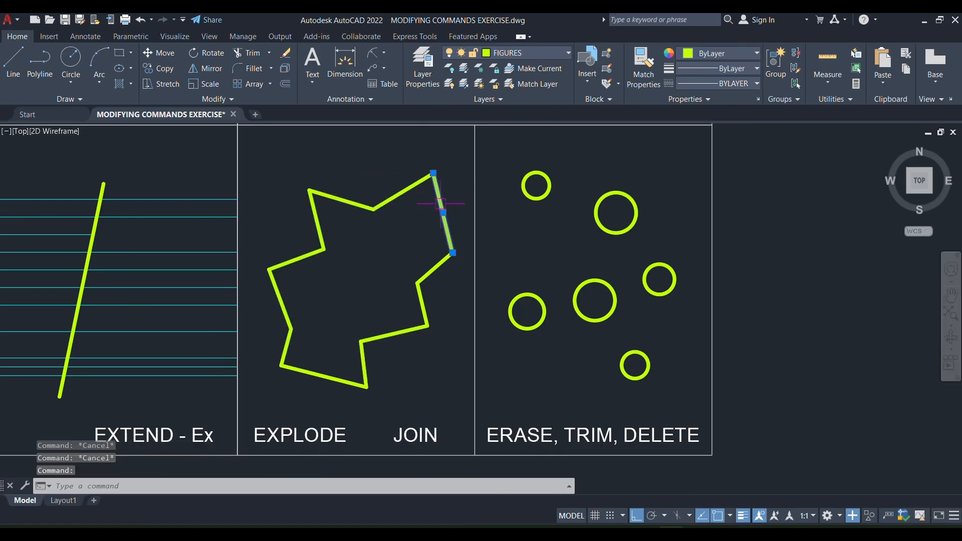
{"action": "left_click", "coordinate": [404, 191]}
{"action": "left_click", "coordinate": [350, 198]}
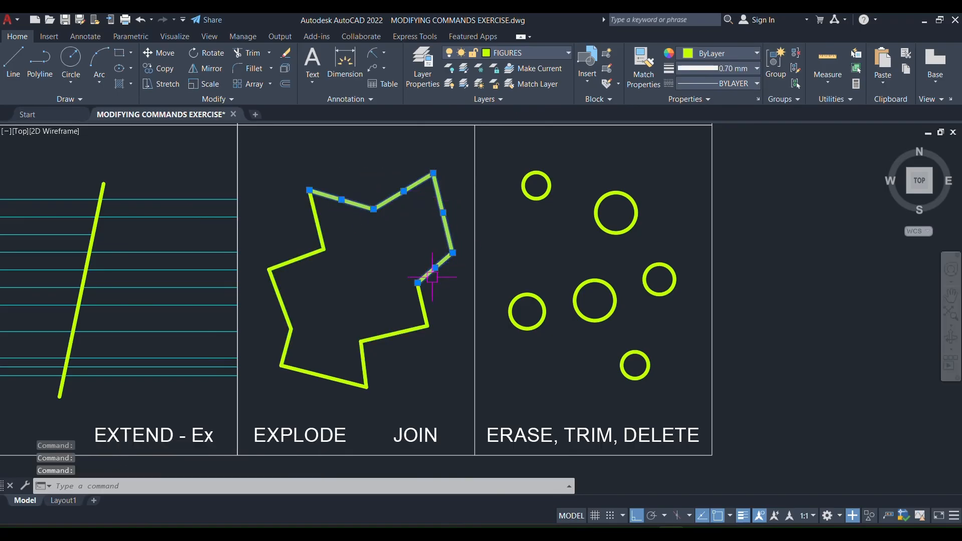
{"action": "key", "text": "Escape"}
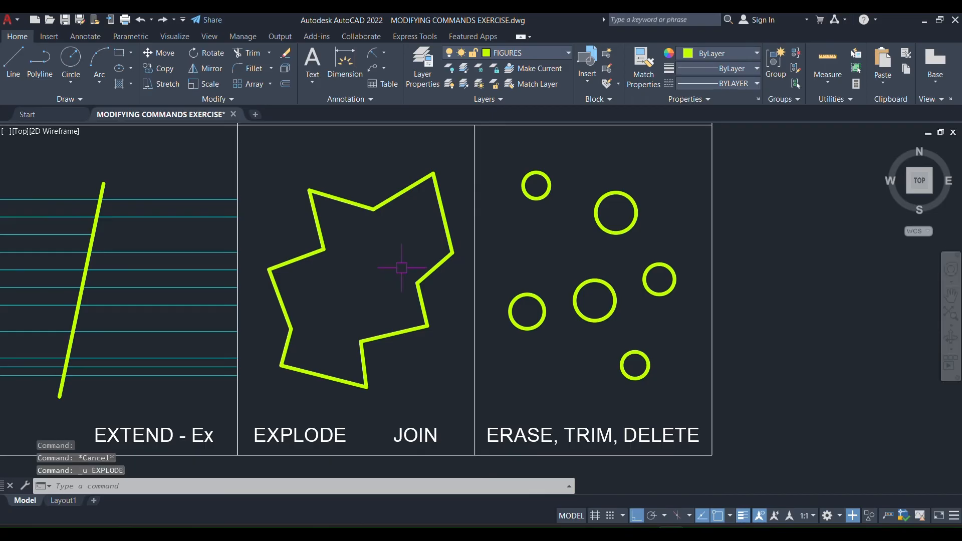
Check that the restored zigzag outline selects as one polyline, explode it again and check several upper segments individually.
{"action": "left_click", "coordinate": [354, 203]}
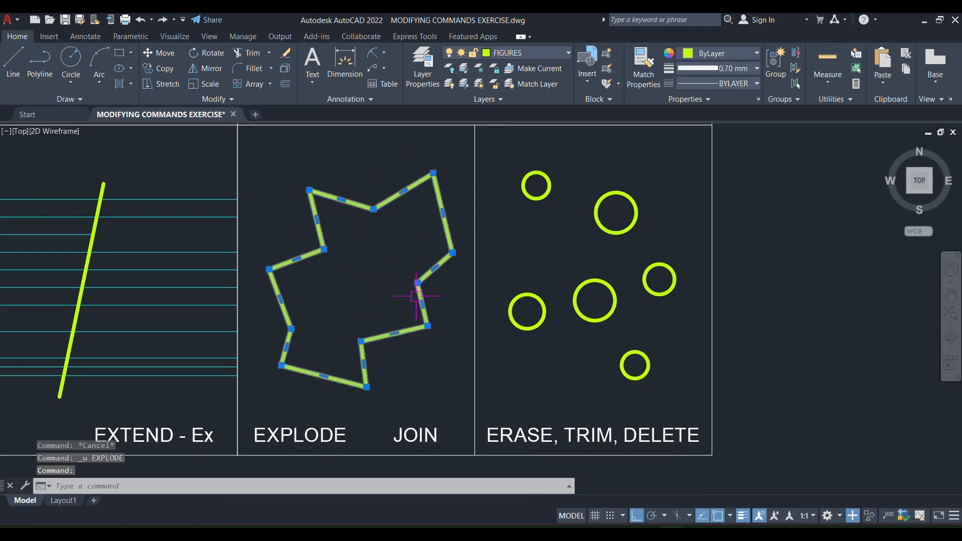
{"action": "key", "text": "Escape"}
{"action": "left_click", "coordinate": [339, 198]}
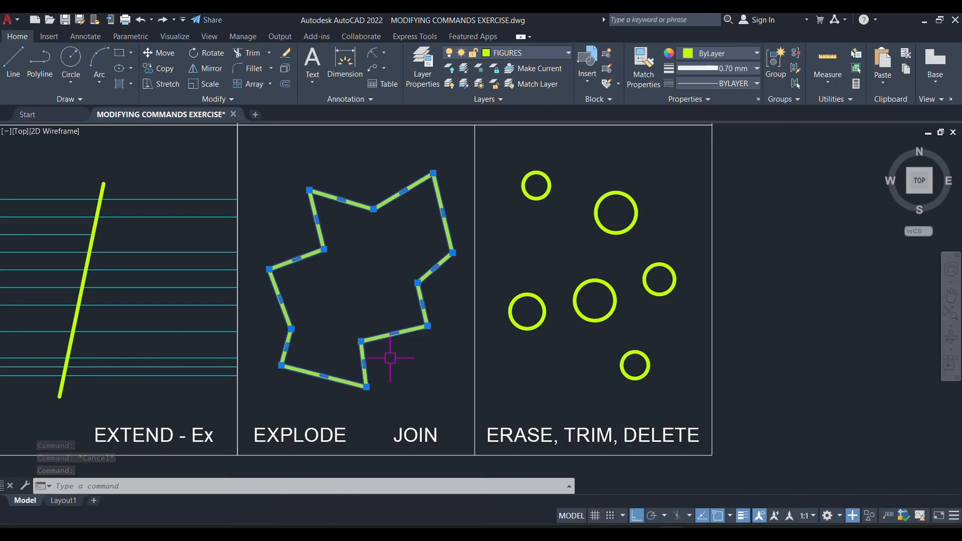
{"action": "key", "text": "Escape"}
{"action": "left_click", "coordinate": [385, 334]}
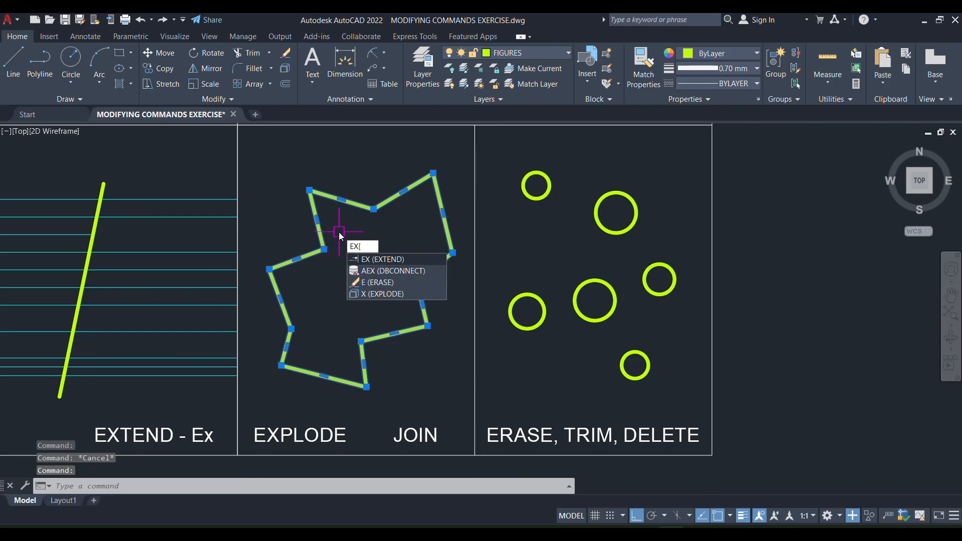
{"action": "type", "text": "PLOD"}
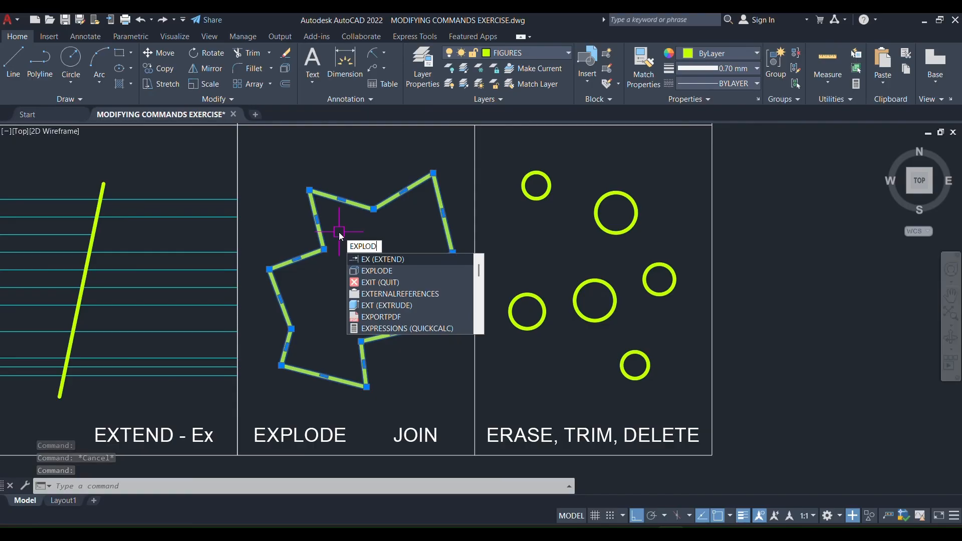
{"action": "type", "text": "E"}
{"action": "key", "text": "Return"}
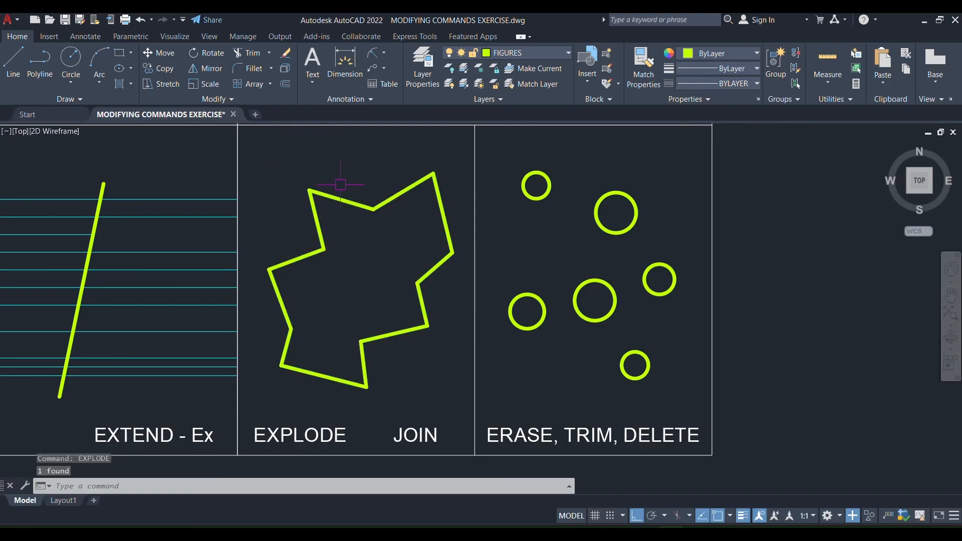
{"action": "left_click", "coordinate": [348, 202]}
{"action": "left_click", "coordinate": [395, 196]}
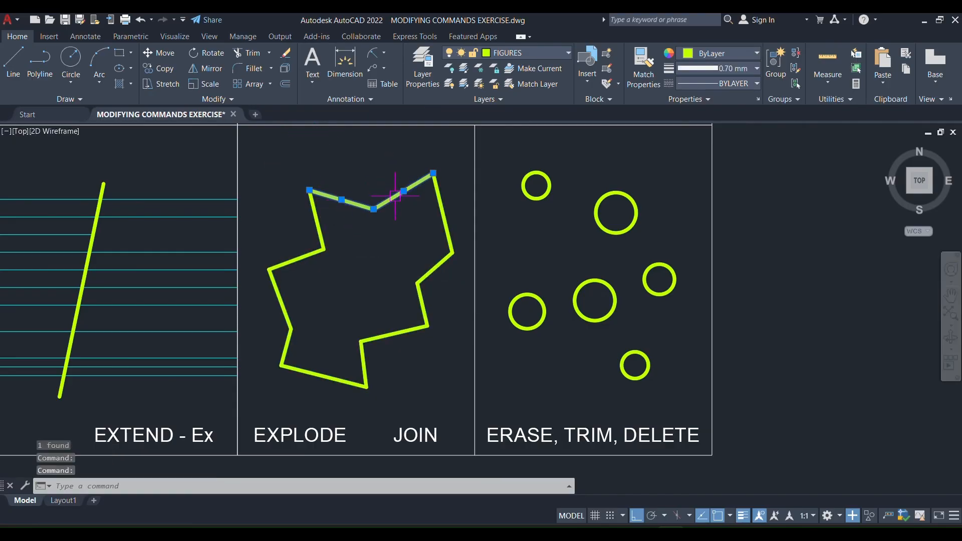
{"action": "left_click", "coordinate": [443, 213]}
{"action": "key", "text": "Escape"}
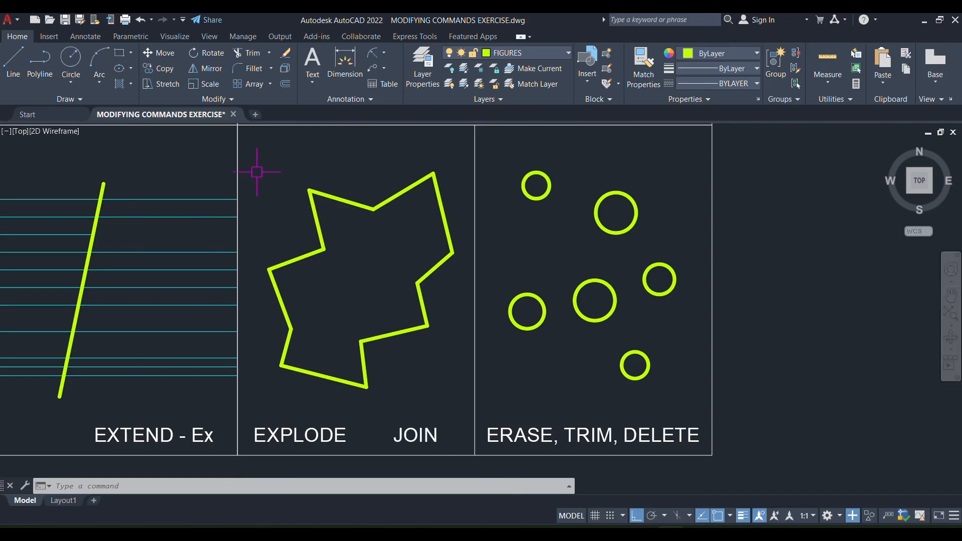
Join all segments of the exploded zigzag outline into one polyline and select it to check the result.
{"action": "left_click", "coordinate": [244, 159]}
{"action": "left_click", "coordinate": [460, 397]}
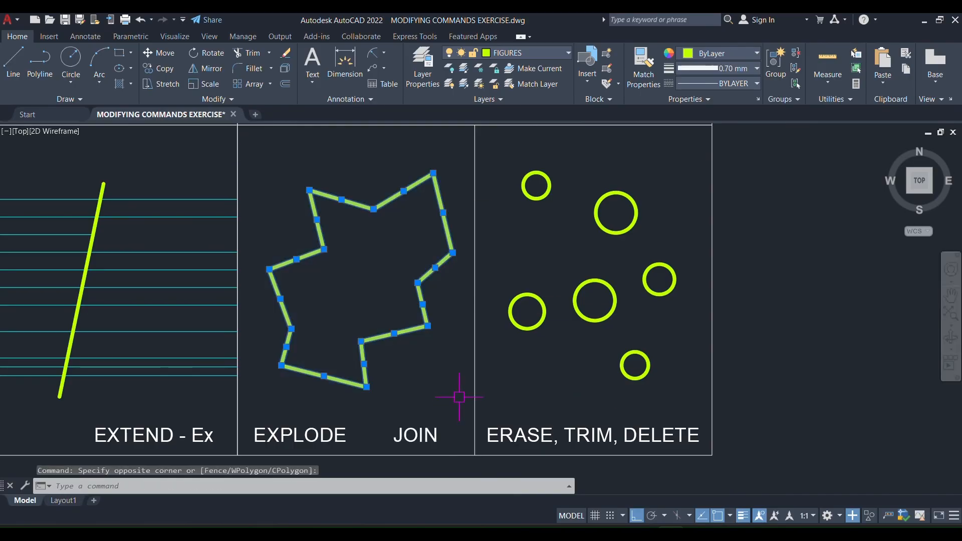
{"action": "type", "text": "join"}
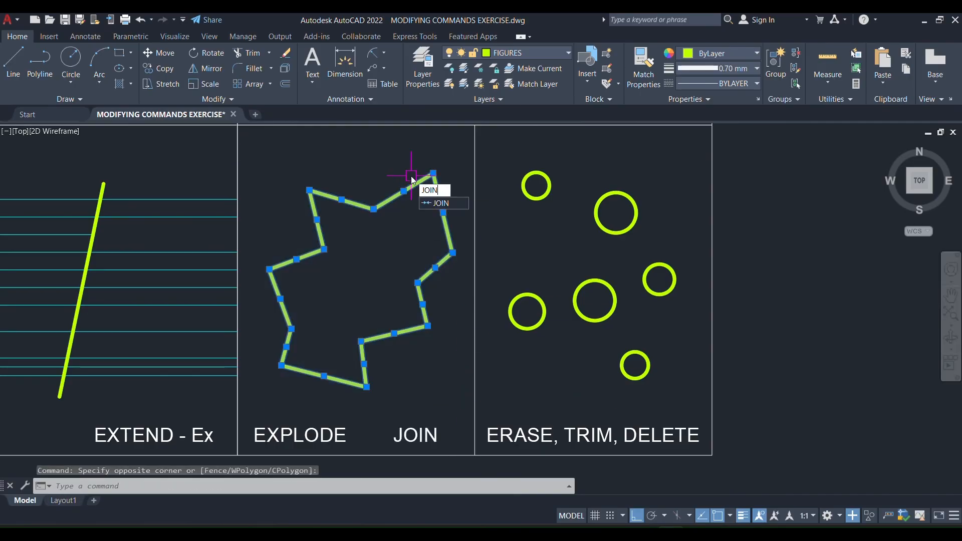
{"action": "key", "text": "Return"}
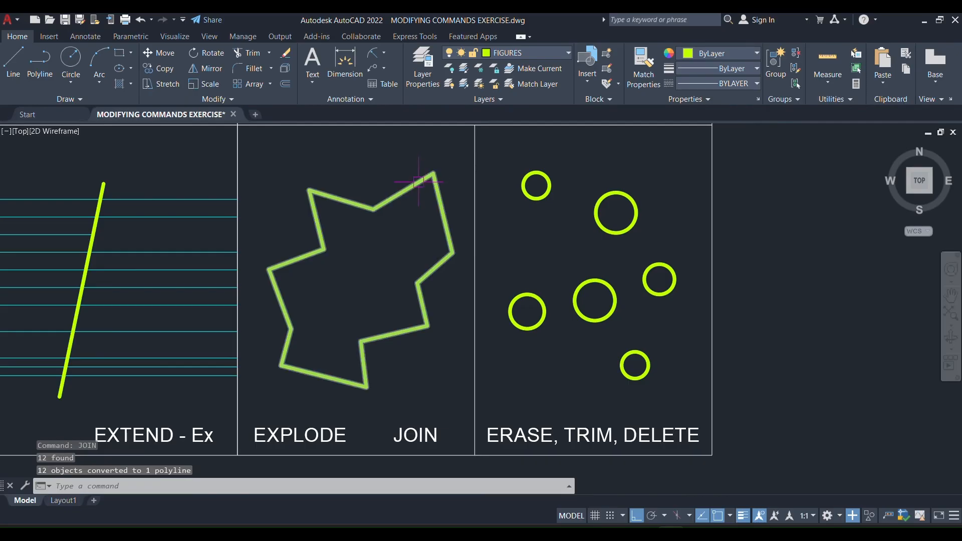
{"action": "left_click", "coordinate": [409, 190]}
{"action": "key", "text": "Escape"}
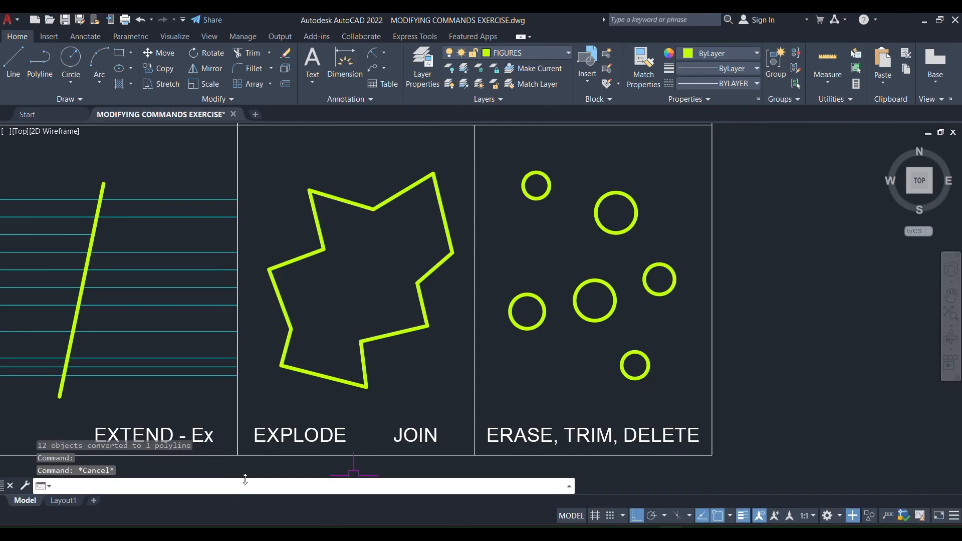
Measure the area and perimeter of the joined zigzag polyline using the Area command's Object option.
{"action": "type", "text": "rea"}
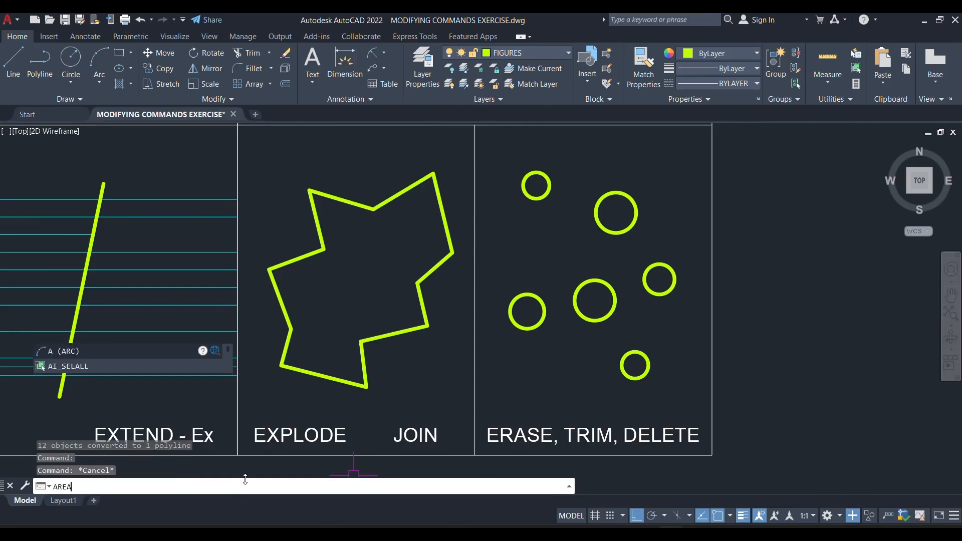
{"action": "key", "text": "Return"}
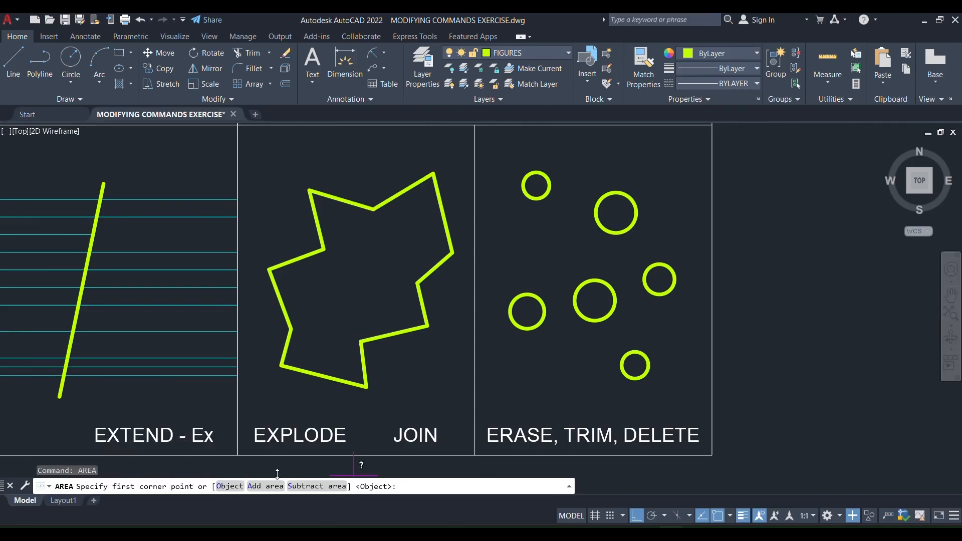
{"action": "left_click", "coordinate": [230, 486]}
{"action": "left_click", "coordinate": [331, 375]}
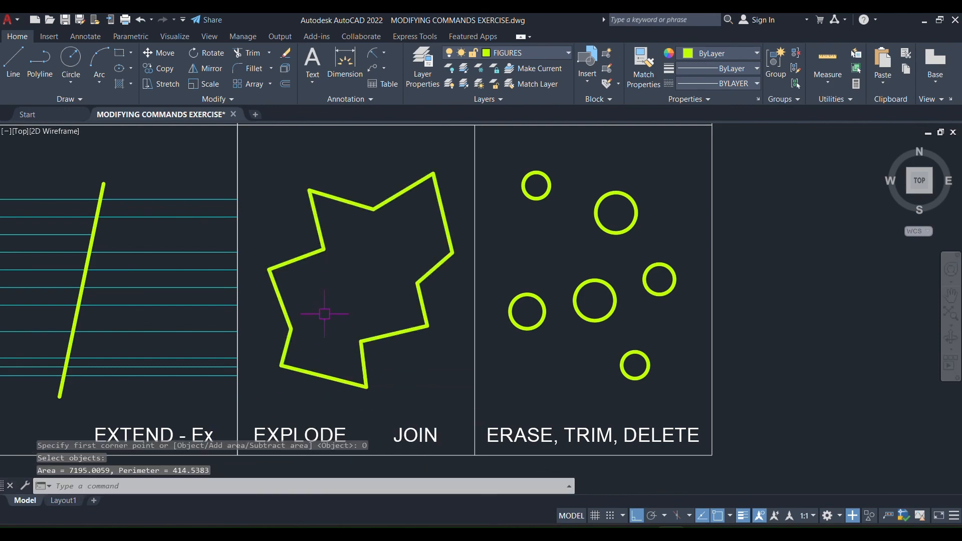
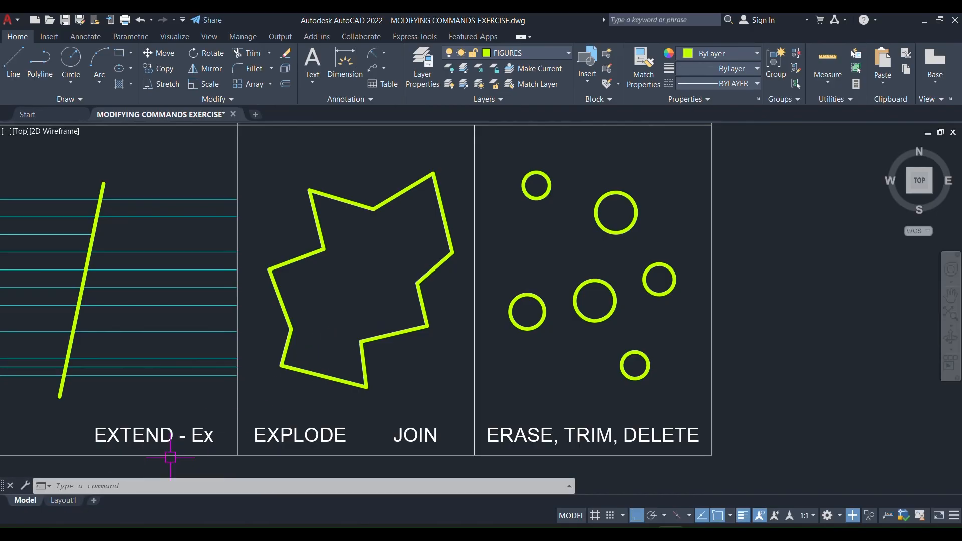
{"action": "key", "text": "Escape"}
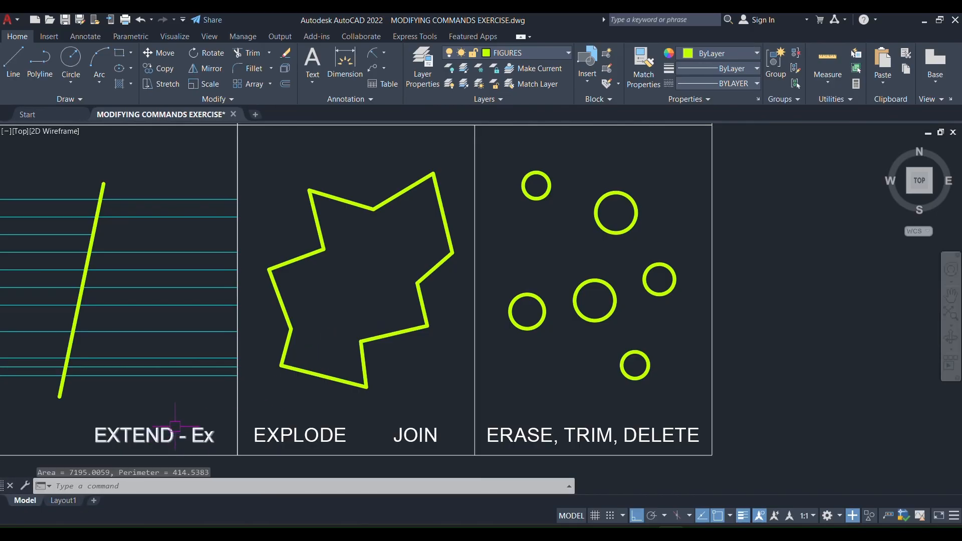
{"action": "middle_click_drag", "start_coordinate": [651, 321], "coordinate": [525, 413]}
{"action": "scroll", "coordinate": [512, 257], "scroll_direction": "down", "scroll_amount": 3}
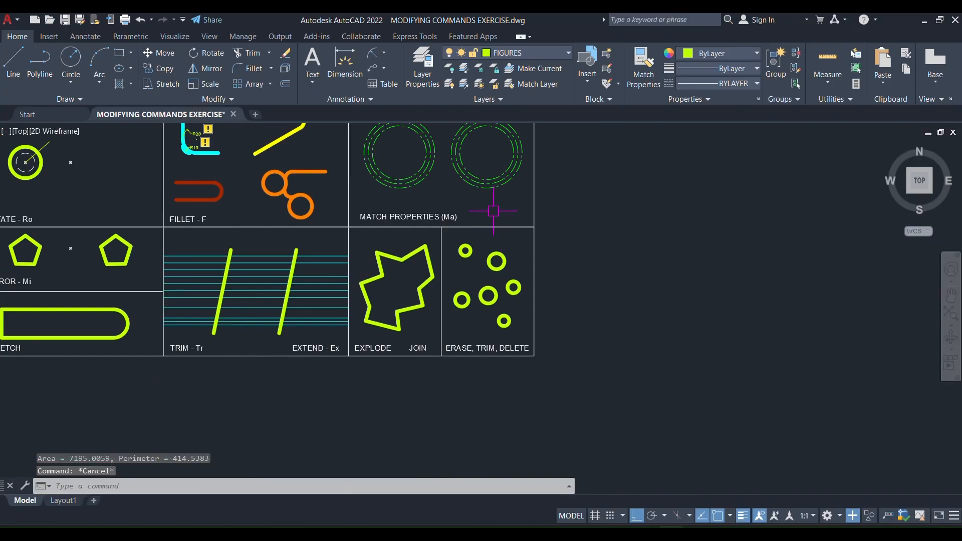
{"action": "scroll", "coordinate": [499, 208], "scroll_direction": "up", "scroll_amount": 3}
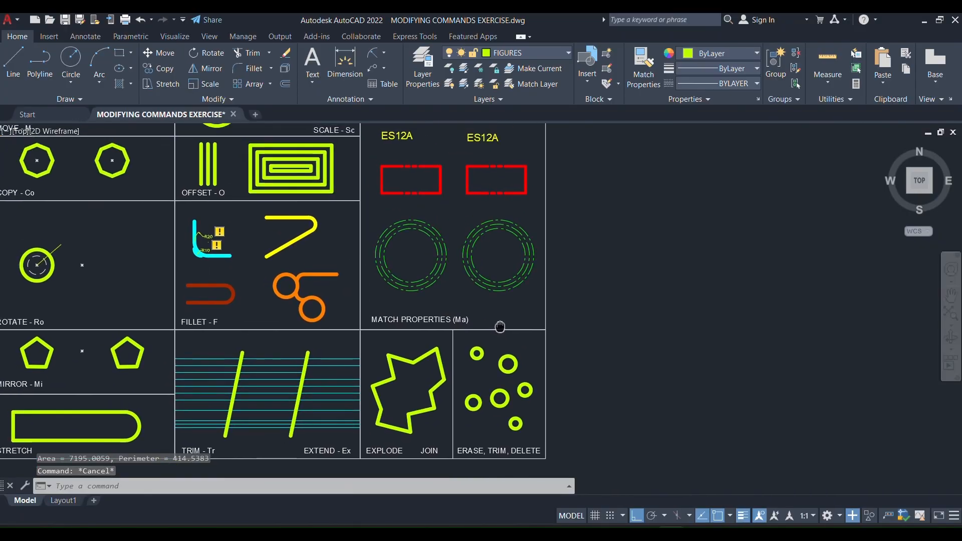
{"action": "left_click", "coordinate": [231, 100]}
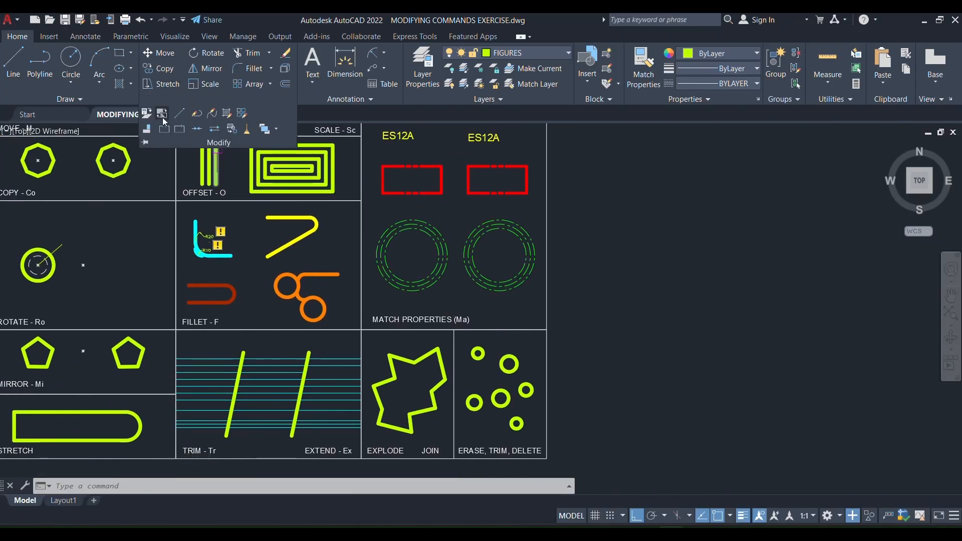
{"action": "left_click", "coordinate": [670, 353]}
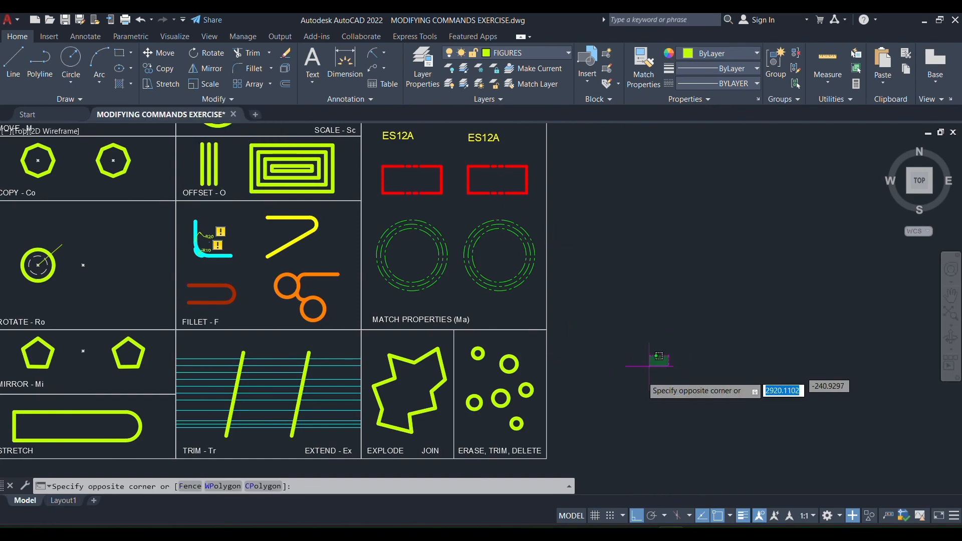
{"action": "left_click", "coordinate": [650, 367]}
Erase the leftmost circle in the ERASE, TRIM, DELETE cell using the Erase command.
{"action": "scroll", "coordinate": [491, 451], "scroll_direction": "up", "scroll_amount": 2}
{"action": "scroll", "coordinate": [489, 399], "scroll_direction": "up", "scroll_amount": 2}
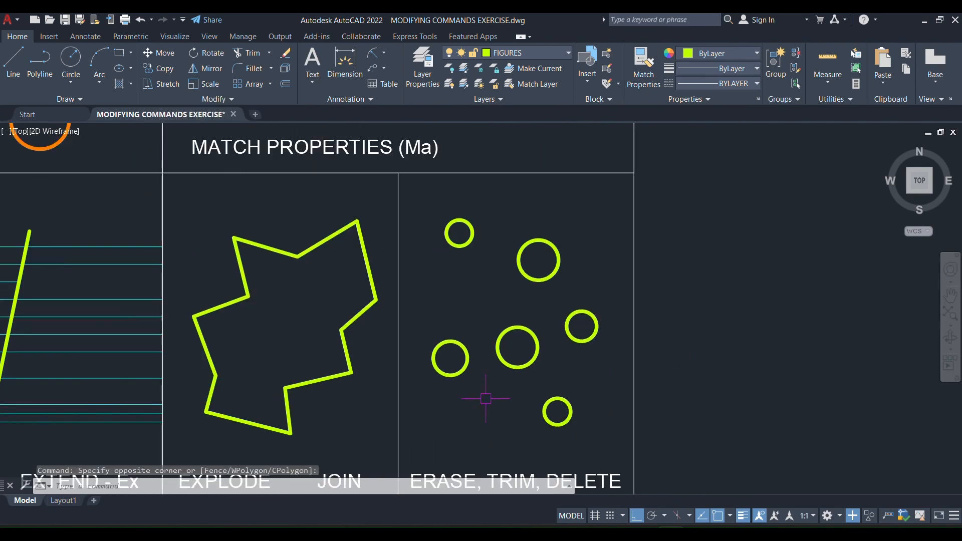
{"action": "mouse_move", "coordinate": [497, 404]}
{"action": "middle_mouse_down"}
{"action": "mouse_move", "coordinate": [528, 338]}
{"action": "mouse_move", "coordinate": [518, 344]}
{"action": "mouse_move", "coordinate": [529, 366]}
{"action": "mouse_move", "coordinate": [629, 370]}
{"action": "mouse_move", "coordinate": [524, 361]}
{"action": "mouse_move", "coordinate": [454, 371]}
{"action": "middle_mouse_up"}
{"action": "key", "text": "Escape"}
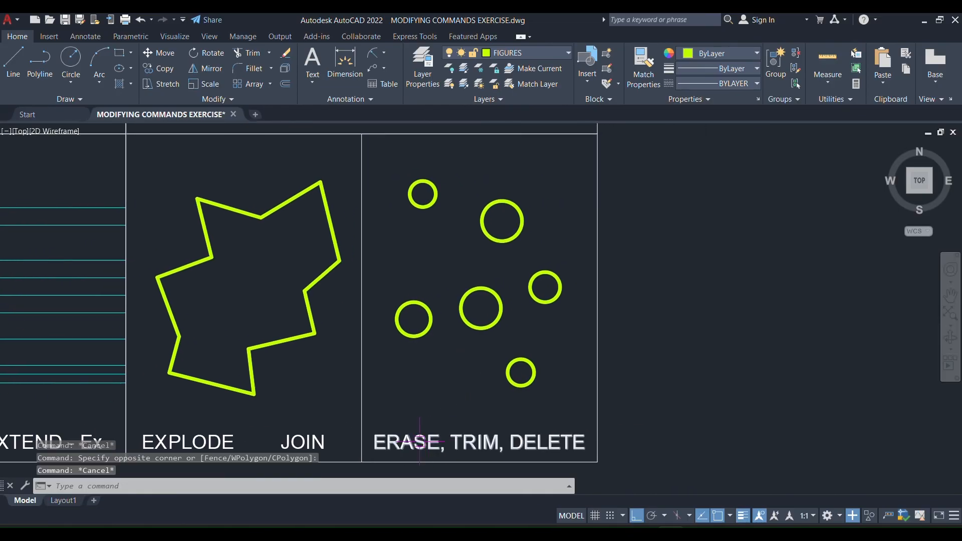
{"action": "key", "text": "Escape"}
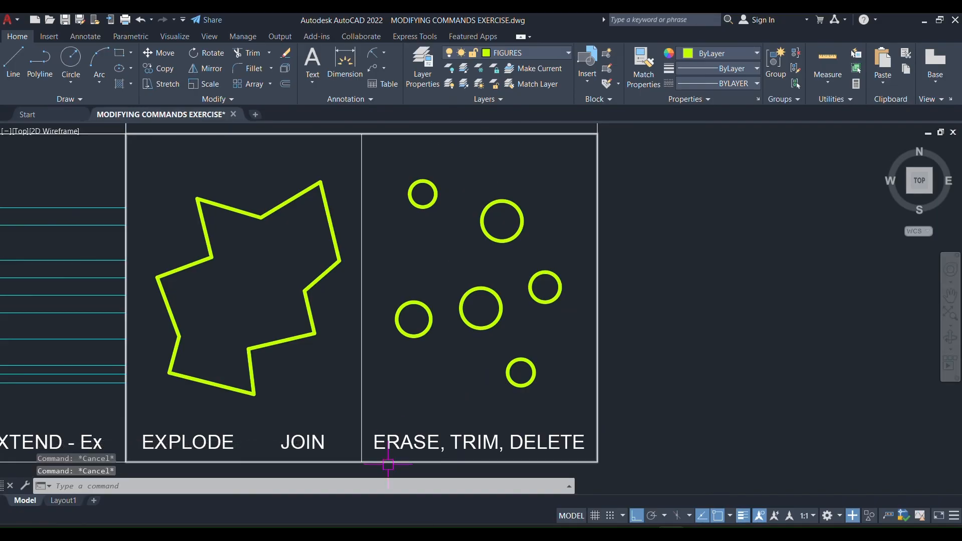
{"action": "key", "text": "Escape"}
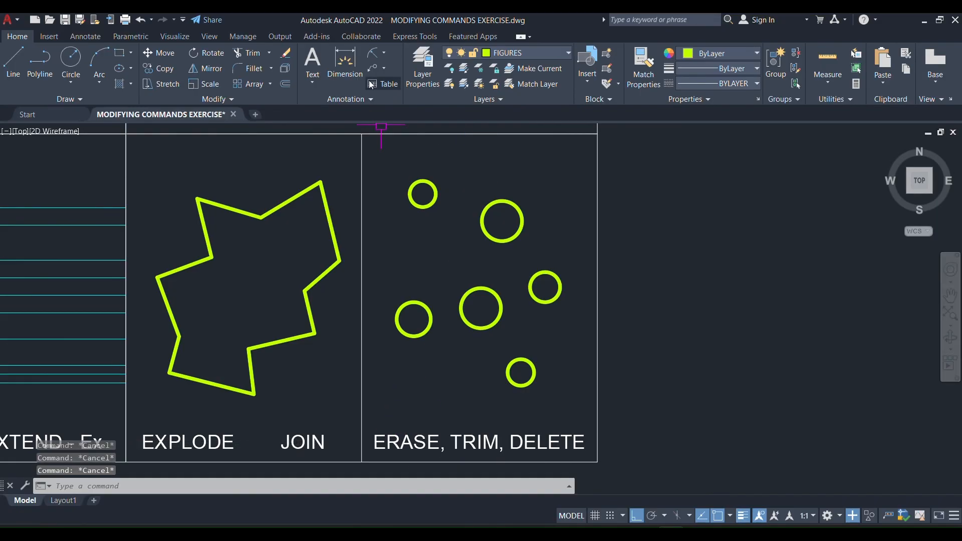
{"action": "left_click", "coordinate": [285, 53]}
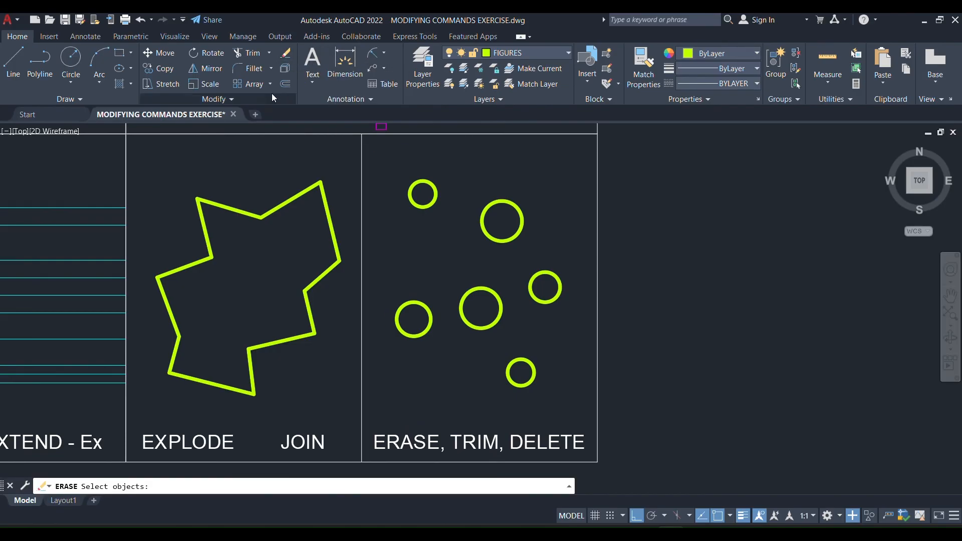
{"action": "left_click", "coordinate": [429, 309]}
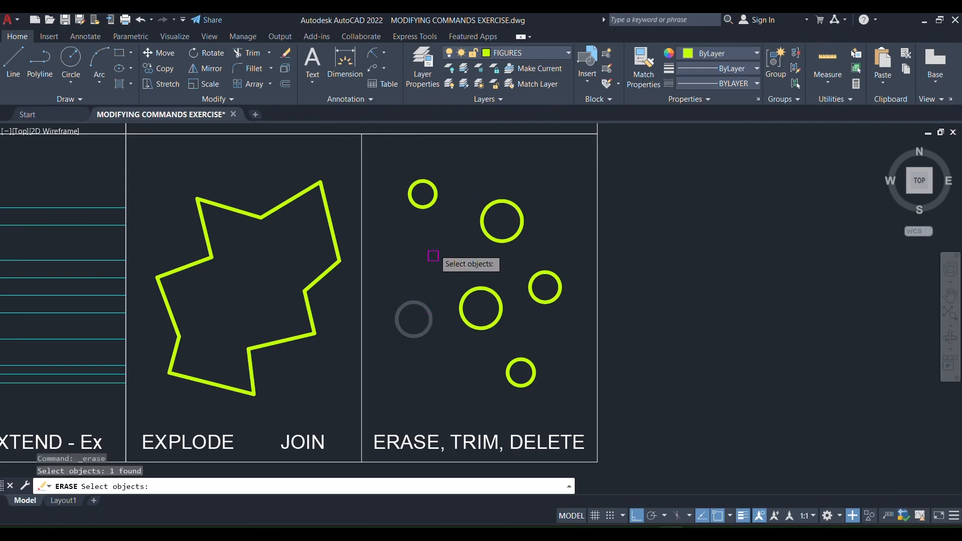
{"action": "key", "text": "Return"}
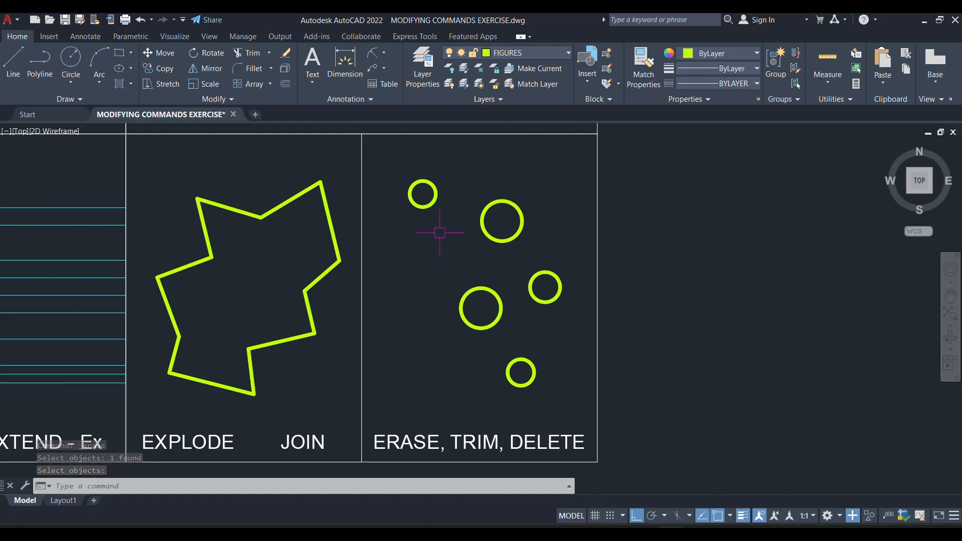
Remove the lowest and rightmost circles in the ERASE, TRIM, DELETE cell using the Trim command.
{"action": "key", "text": "Escape"}
{"action": "type", "text": "TR"}
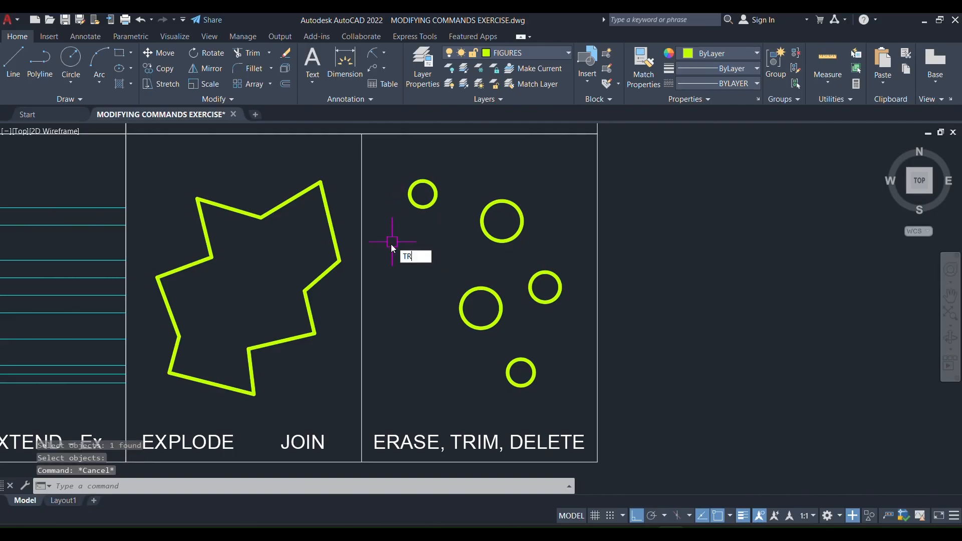
{"action": "key", "text": "Return"}
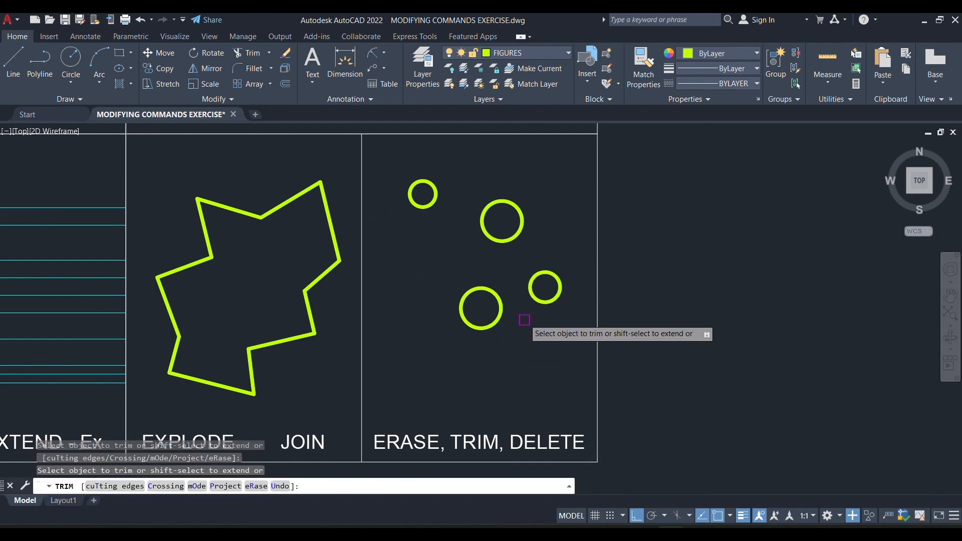
{"action": "left_click", "coordinate": [538, 302]}
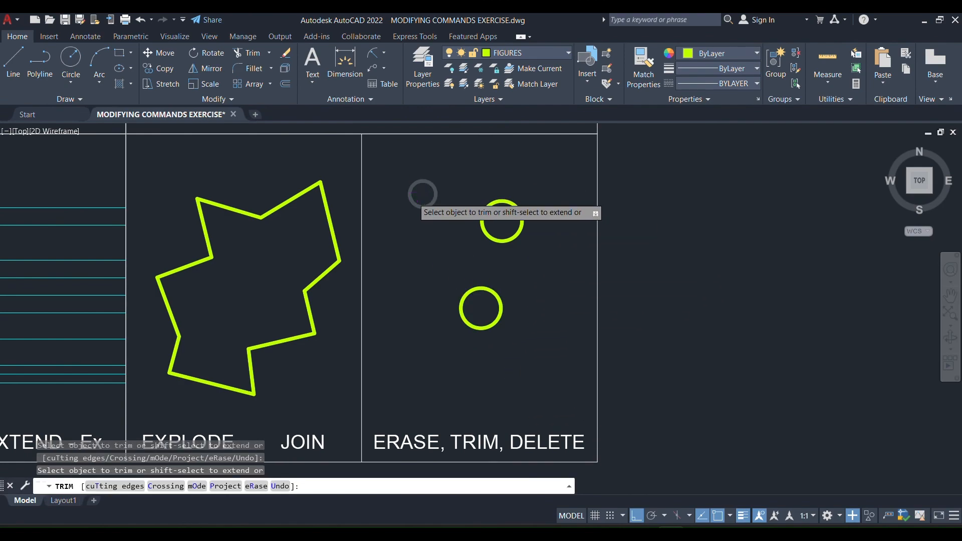
{"action": "key", "text": "Escape"}
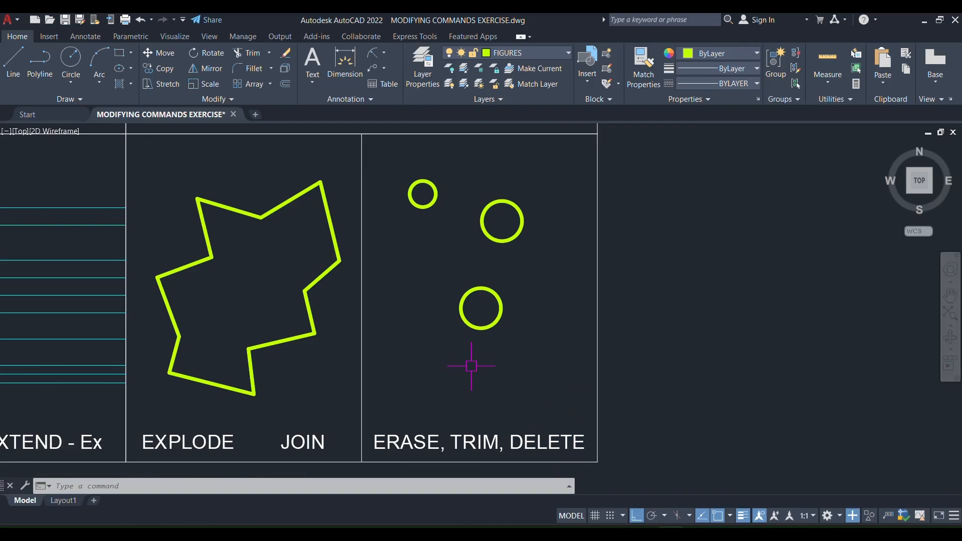
Select the three remaining circles together with a crossing selection and delete them.
{"action": "left_click", "coordinate": [538, 162]}
{"action": "left_click", "coordinate": [411, 349]}
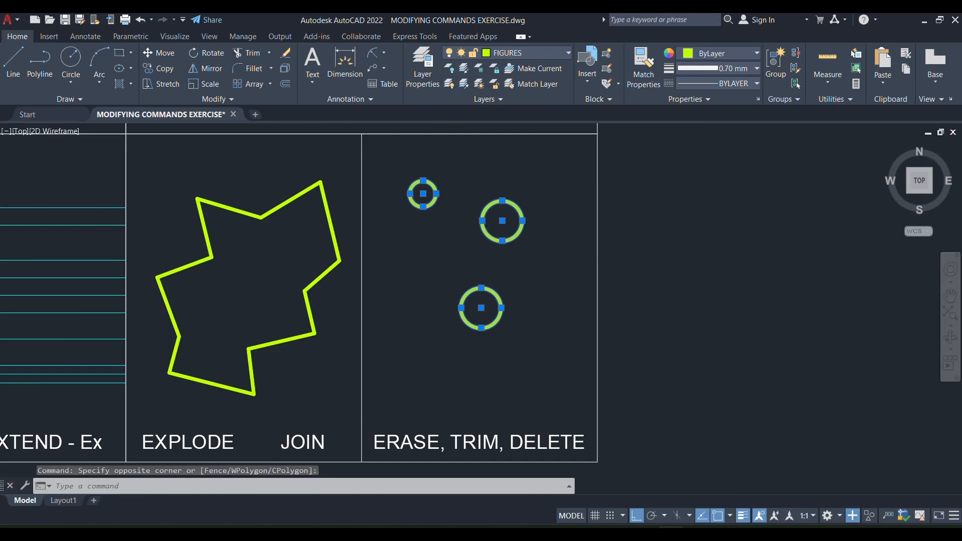
{"action": "key", "text": "Delete"}
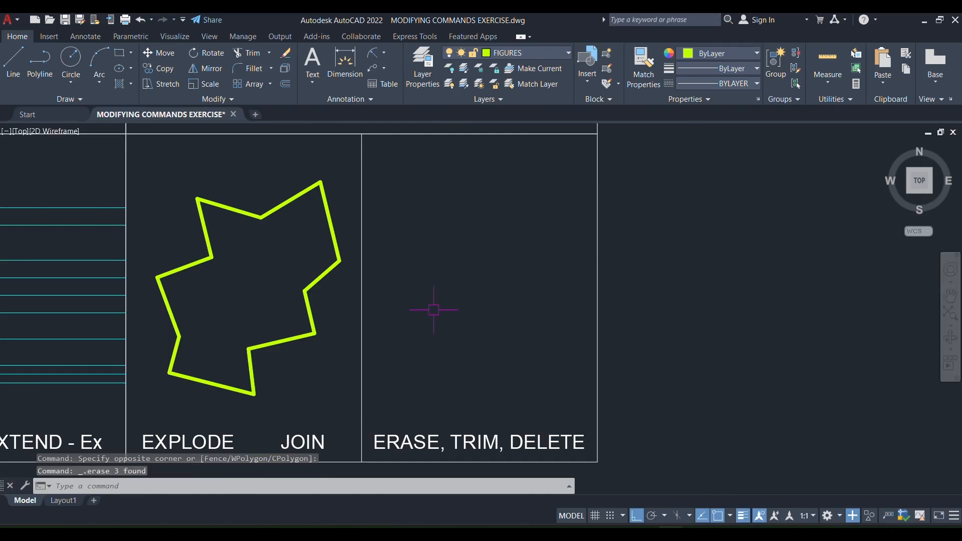
Undo the delete, trim and erase operations made on the circles.
{"action": "key", "text": "ctrl+z"}
{"action": "key", "text": "ctrl+z"}
{"action": "key", "text": "ctrl+z"}
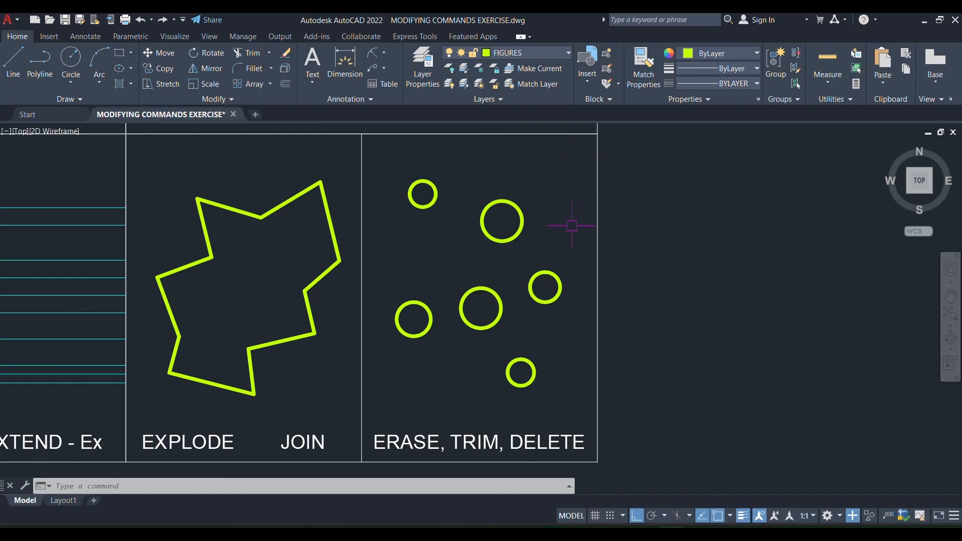
Select the upper large circle with a crossing selection that only partly covers it, and clear the selection.
{"action": "left_click", "coordinate": [586, 166]}
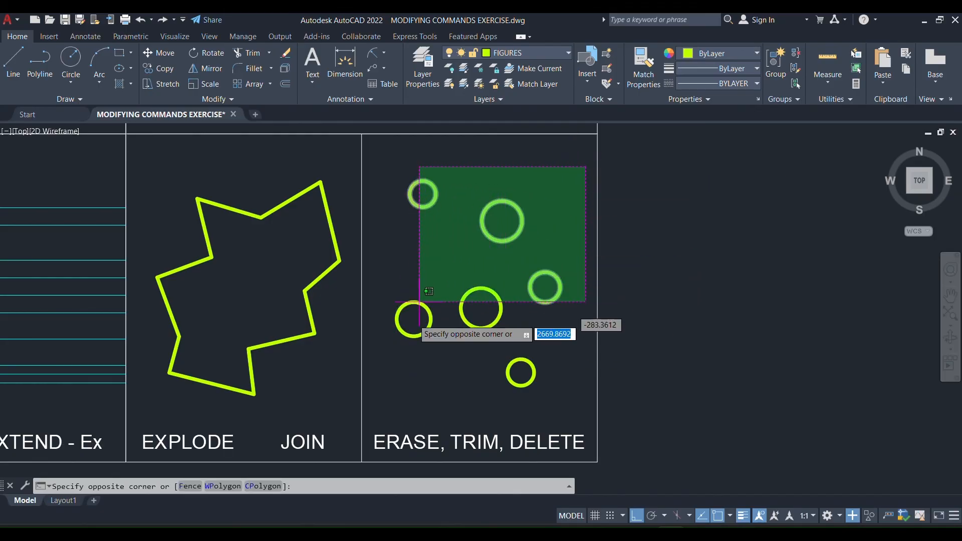
{"action": "left_click", "coordinate": [472, 225]}
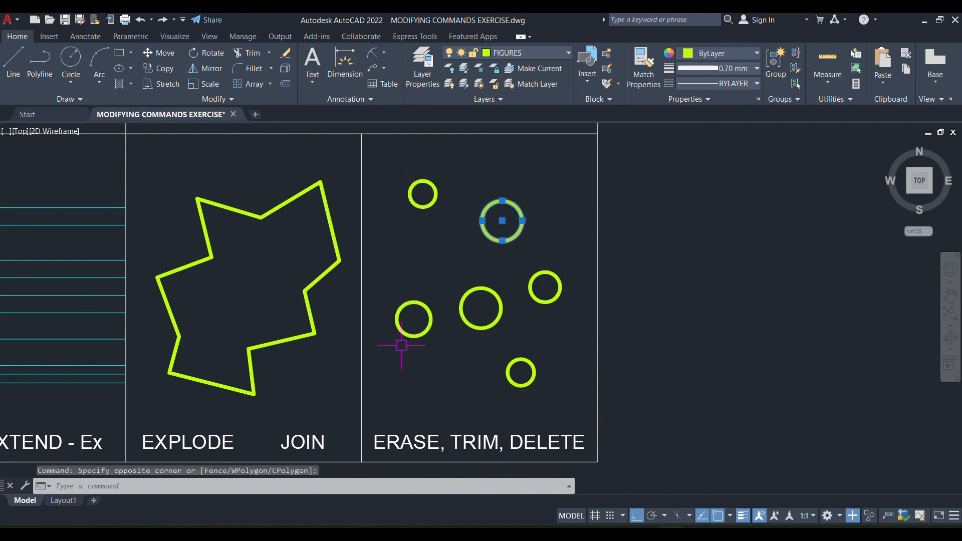
{"action": "key", "text": "Escape"}
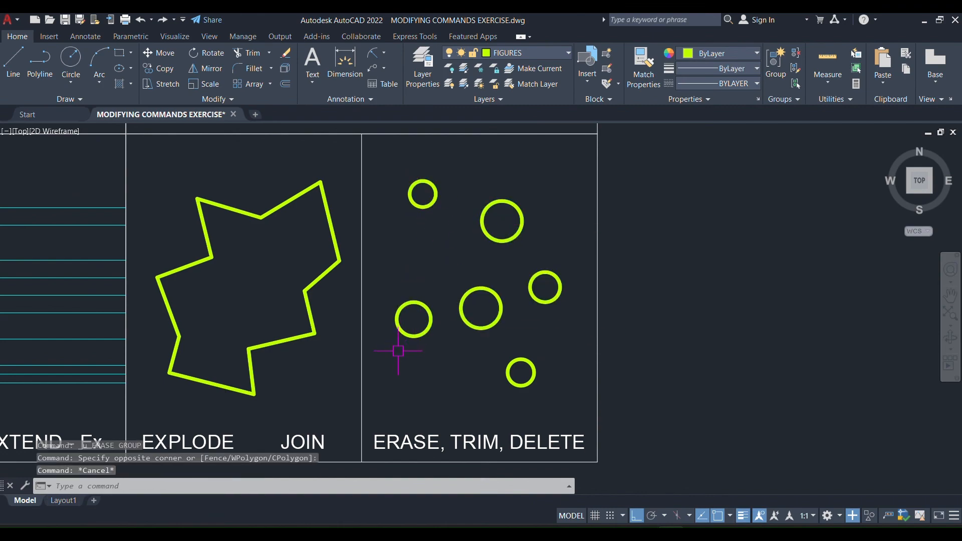
Select the four lower circles with a window selection that fully encloses them, and clear the selection.
{"action": "left_click", "coordinate": [377, 411]}
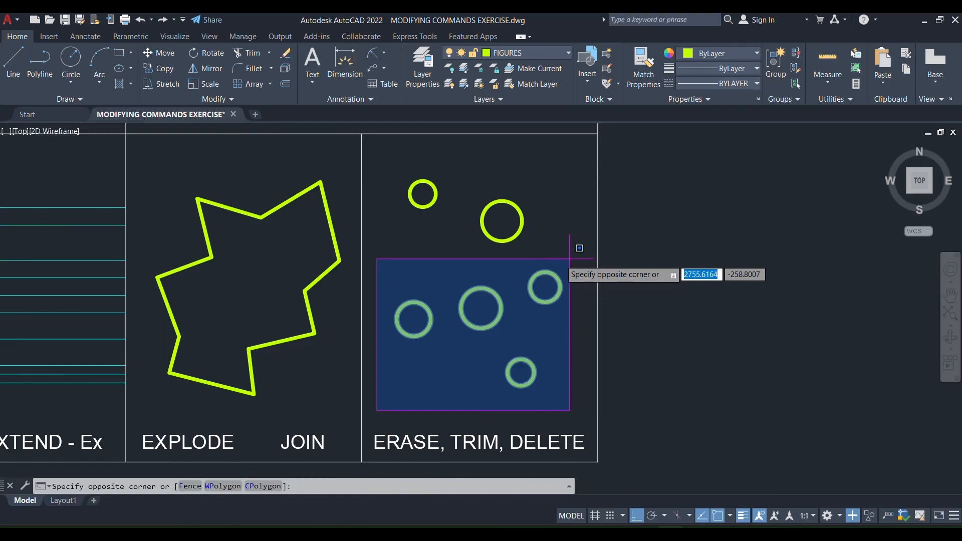
{"action": "scroll", "coordinate": [532, 301], "scroll_direction": "up", "scroll_amount": 2}
{"action": "scroll", "coordinate": [533, 284], "scroll_direction": "down", "scroll_amount": 2}
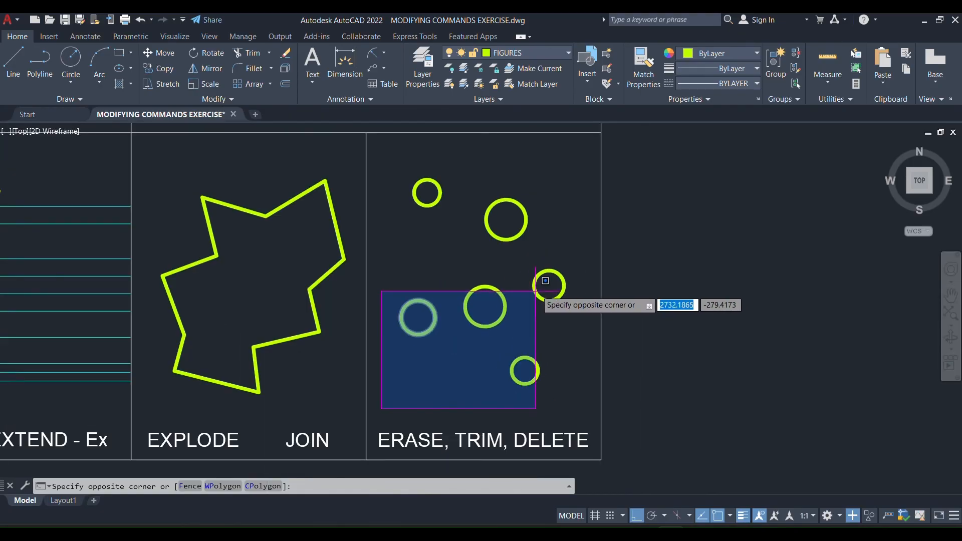
{"action": "left_click", "coordinate": [577, 258]}
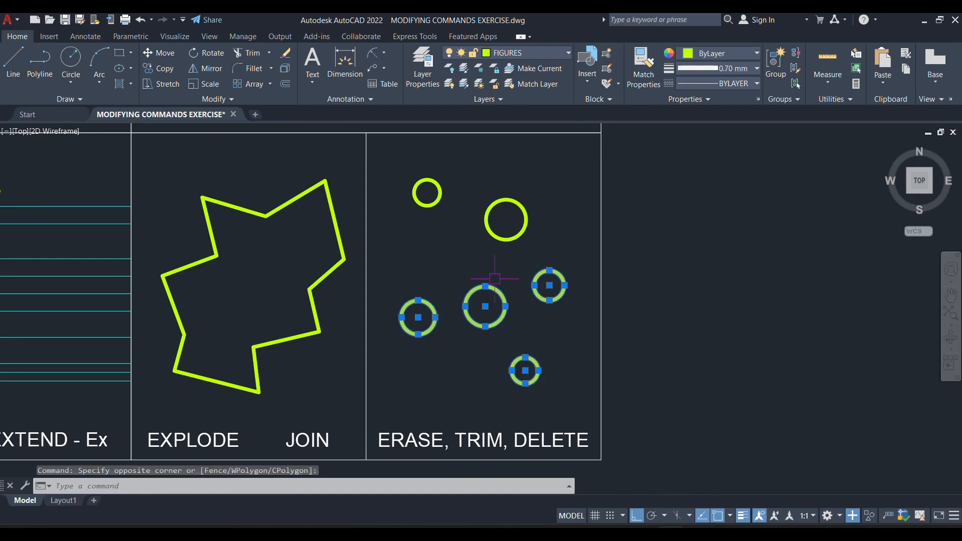
{"action": "key", "text": "Escape"}
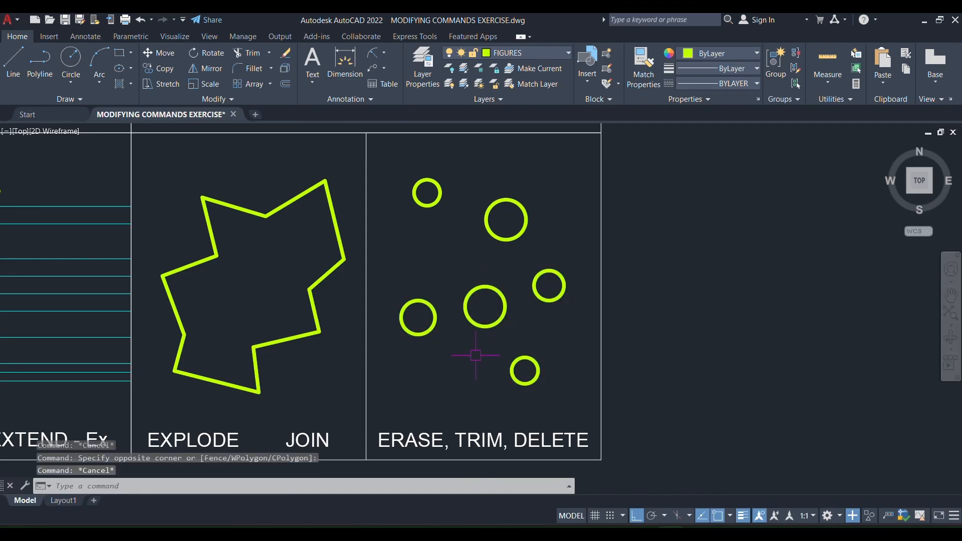
{"action": "key", "text": "Escape"}
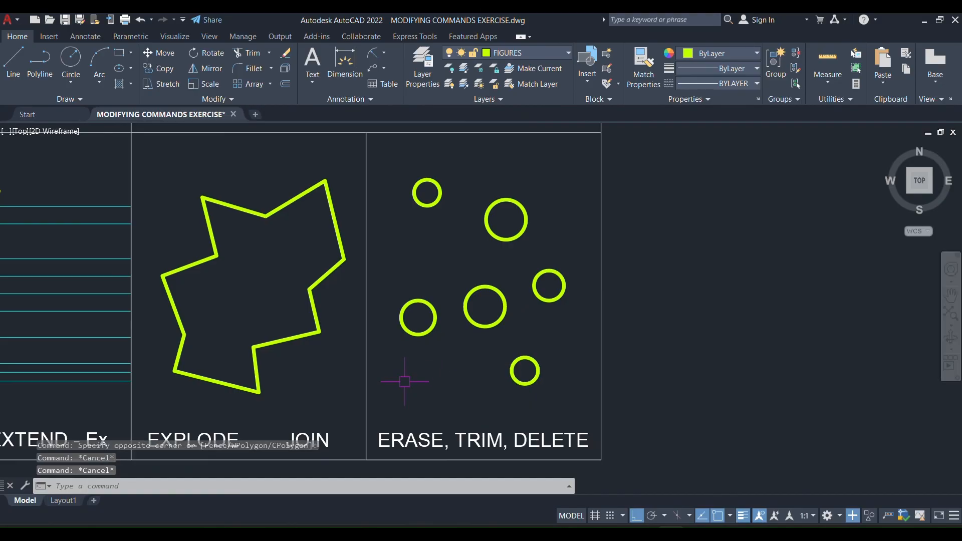
Draw a window selection fully around three lower circles but cutting through the rightmost one, and clear the selection.
{"action": "left_click", "coordinate": [392, 393]}
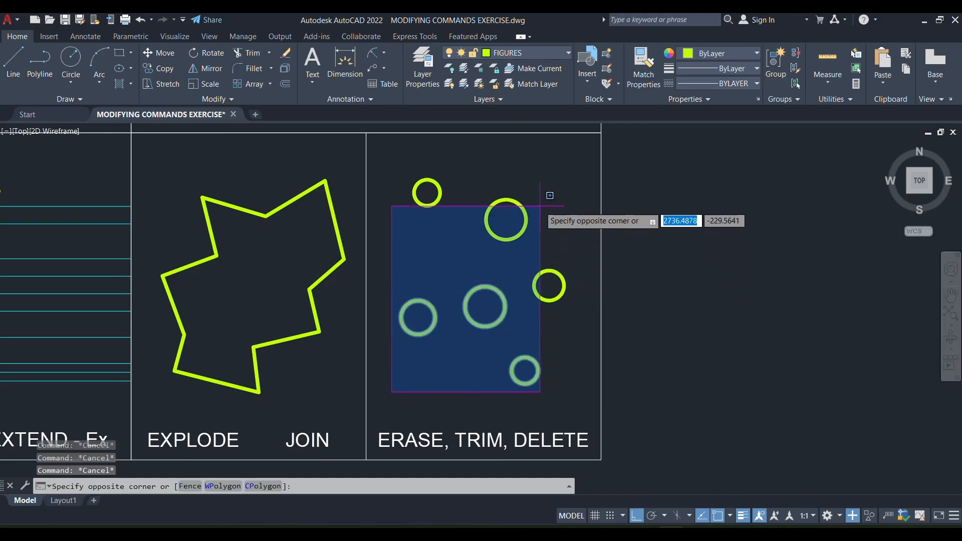
{"action": "left_click", "coordinate": [550, 264]}
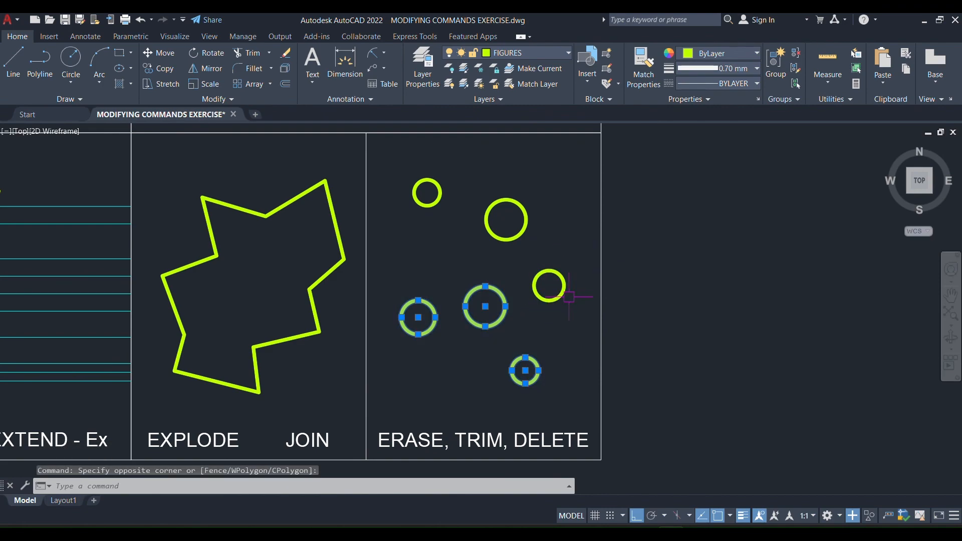
{"action": "key", "text": "Escape"}
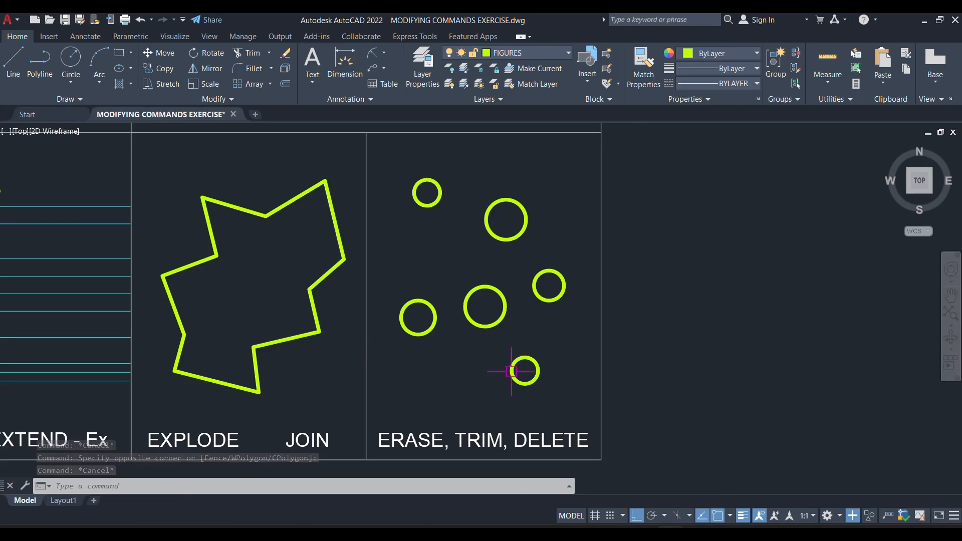
Select the four lower circles with a crossing selection from the cell's lower right corner, and clear the selection.
{"action": "left_click", "coordinate": [575, 401]}
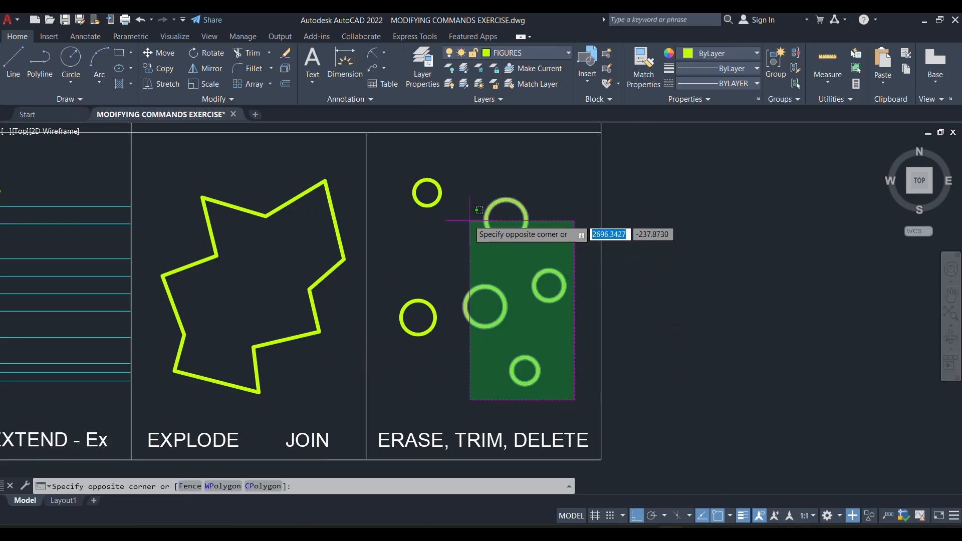
{"action": "left_click", "coordinate": [422, 266]}
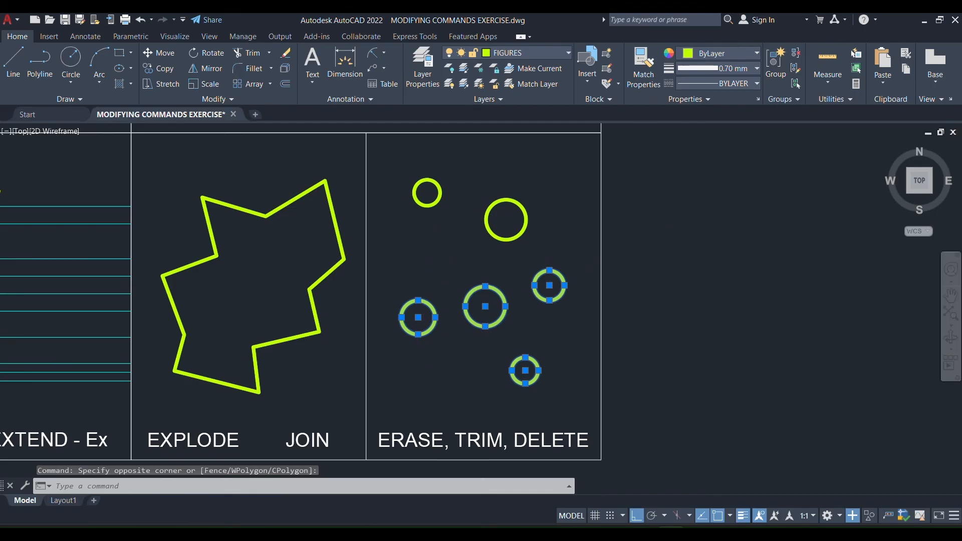
{"action": "key", "text": "Escape"}
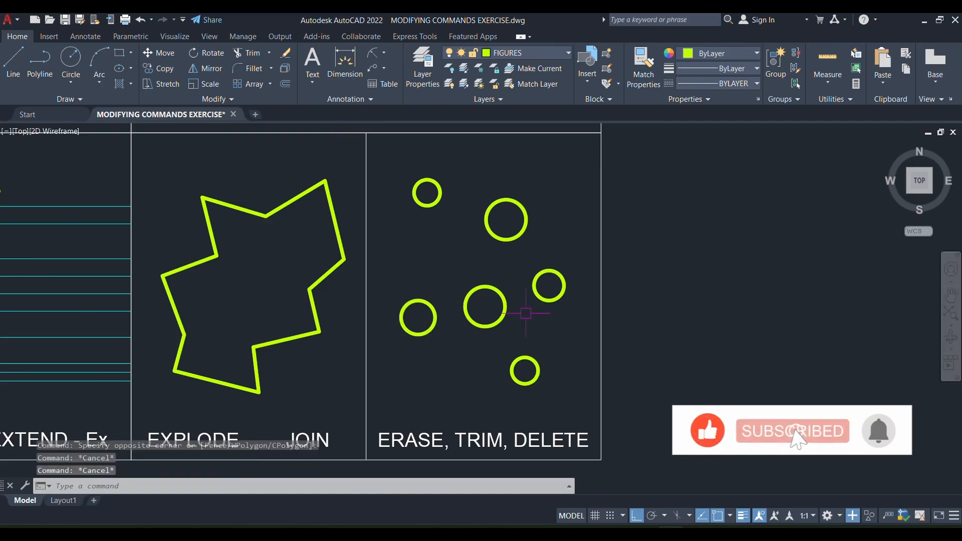
{"action": "scroll", "coordinate": [525, 314], "scroll_direction": "down", "scroll_amount": 2}
{"action": "scroll", "coordinate": [525, 313], "scroll_direction": "down", "scroll_amount": 4}
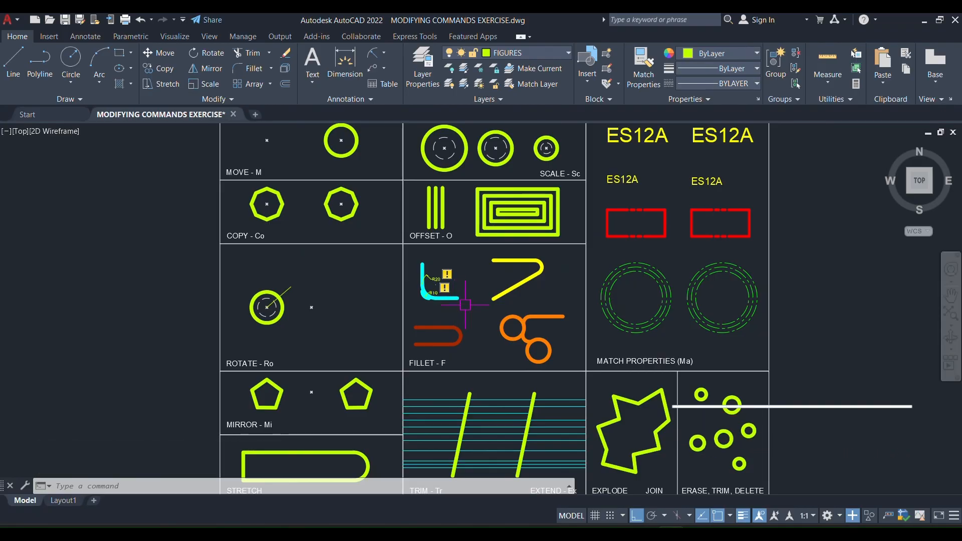
{"action": "scroll", "coordinate": [466, 305], "scroll_direction": "down", "scroll_amount": 2}
{"action": "key", "text": "Escape"}
{"action": "scroll", "coordinate": [514, 343], "scroll_direction": "up", "scroll_amount": 2}
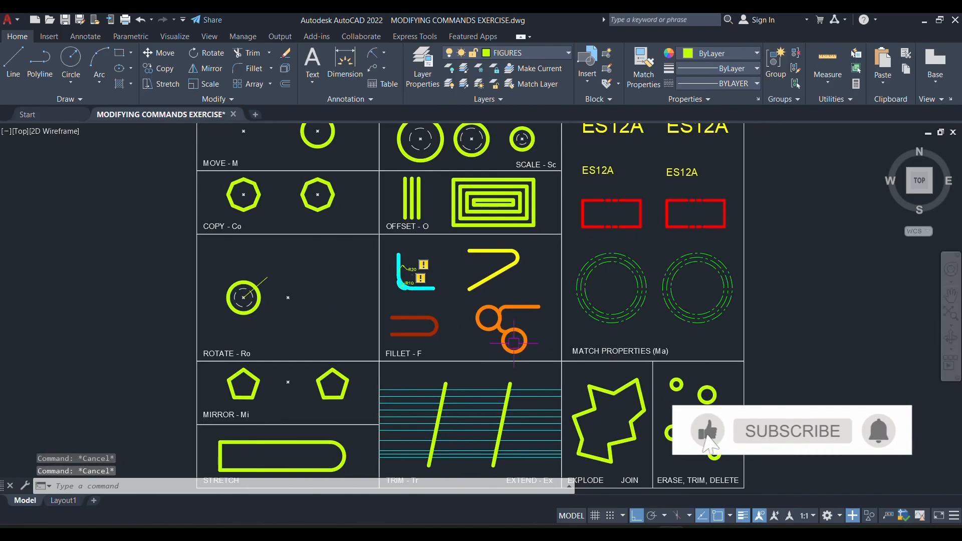